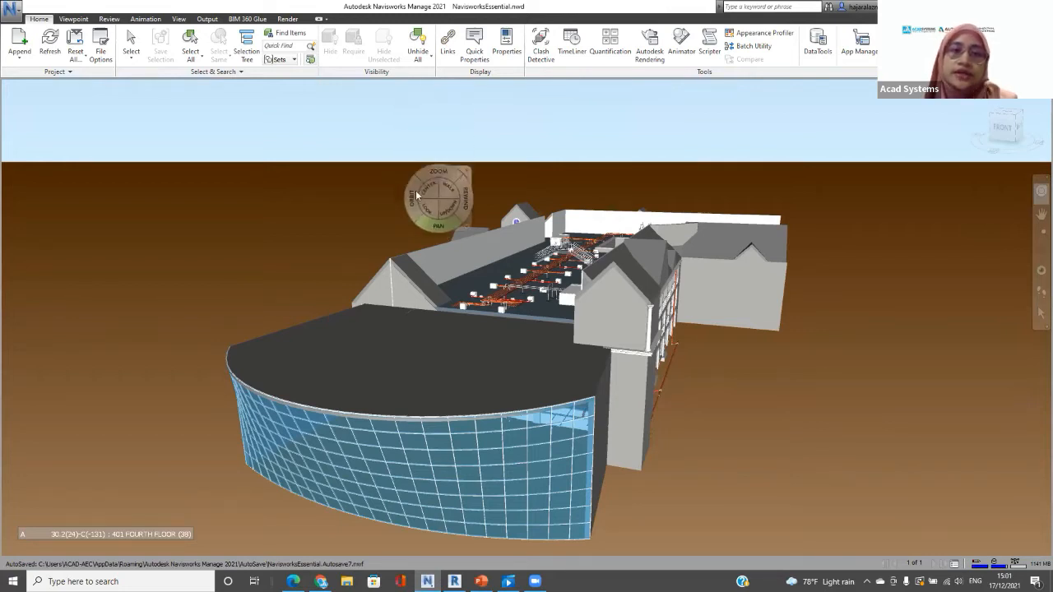
# Step: Show the selection tree and expand NavisworksEssential.nwd to view its appended discipline files
pyautogui.click(247, 51)
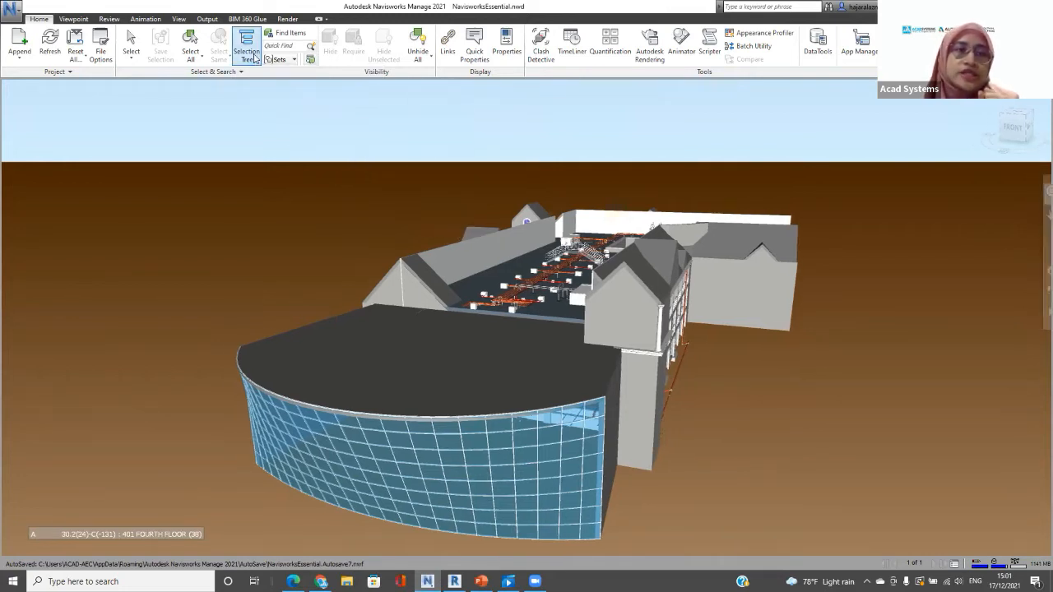
pyautogui.click(26, 113)
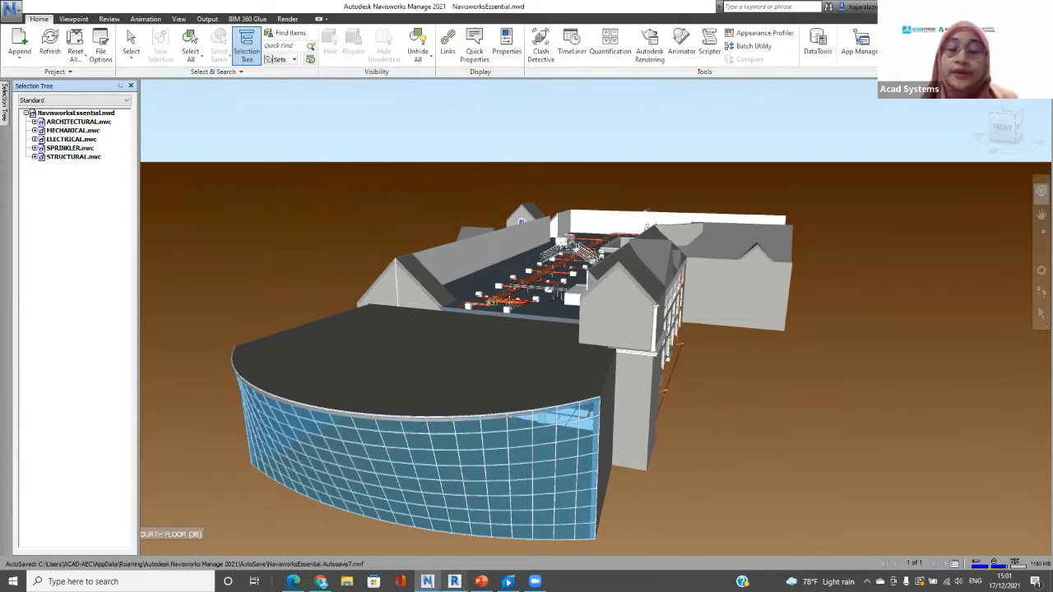
# Step: Switch to Revit and view the Navisworks 2021 export and SwitchBack entries among the external add-in tools
pyautogui.moveTo(454, 582)
pyautogui.click(453, 535)
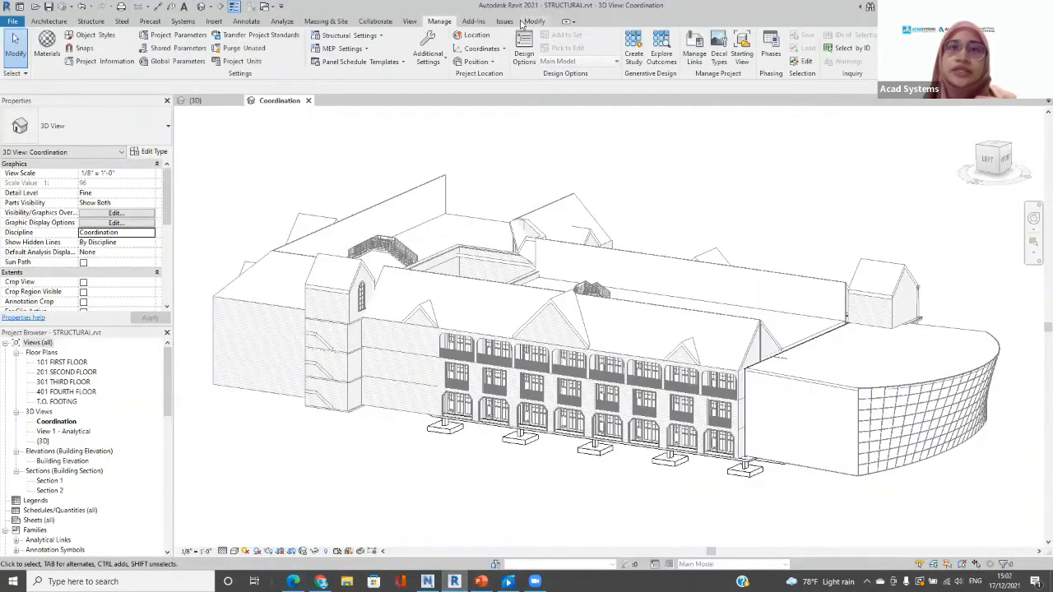
pyautogui.click(481, 23)
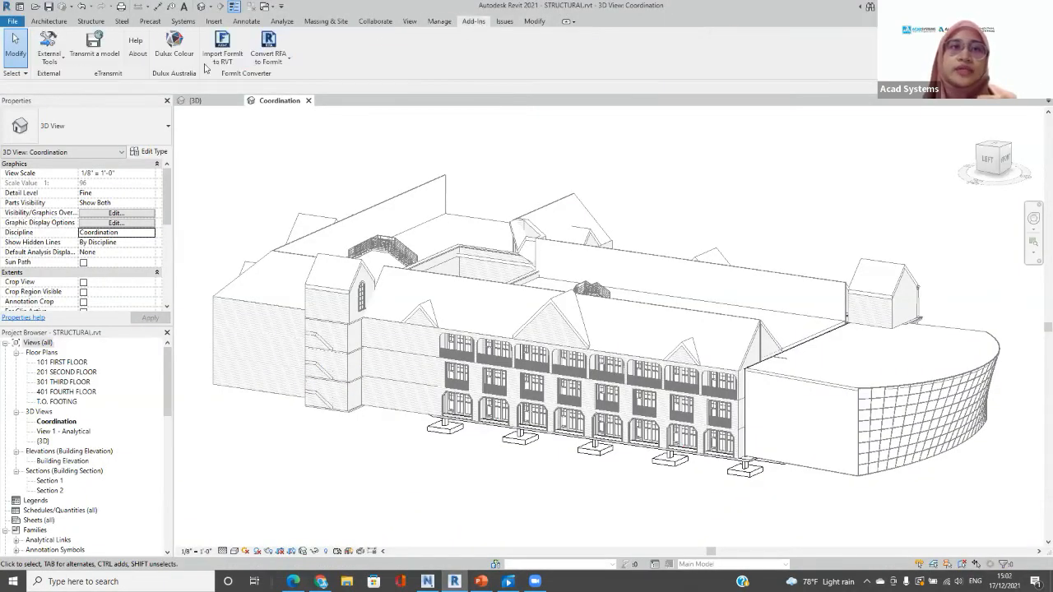
pyautogui.click(58, 60)
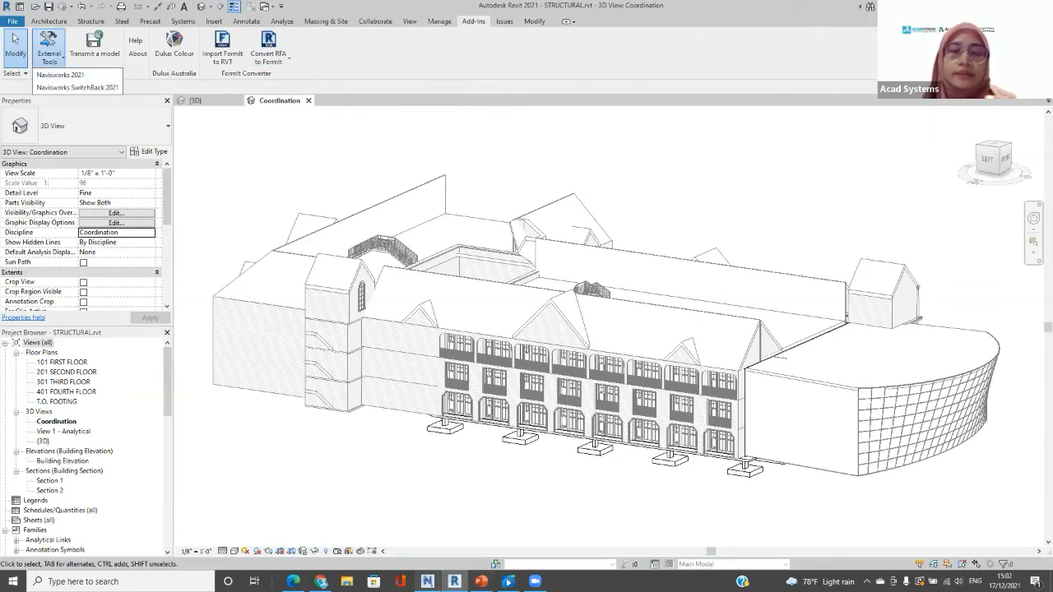
# Step: Switch back to Navisworks Manage and bring the selection tree into view again
pyautogui.click(427, 581)
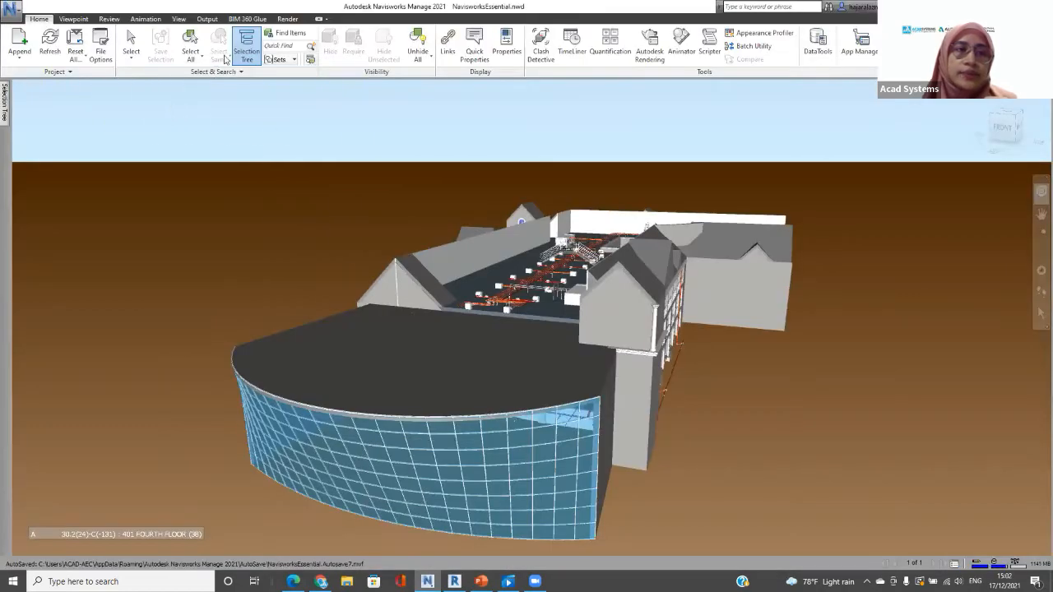
pyautogui.click(246, 49)
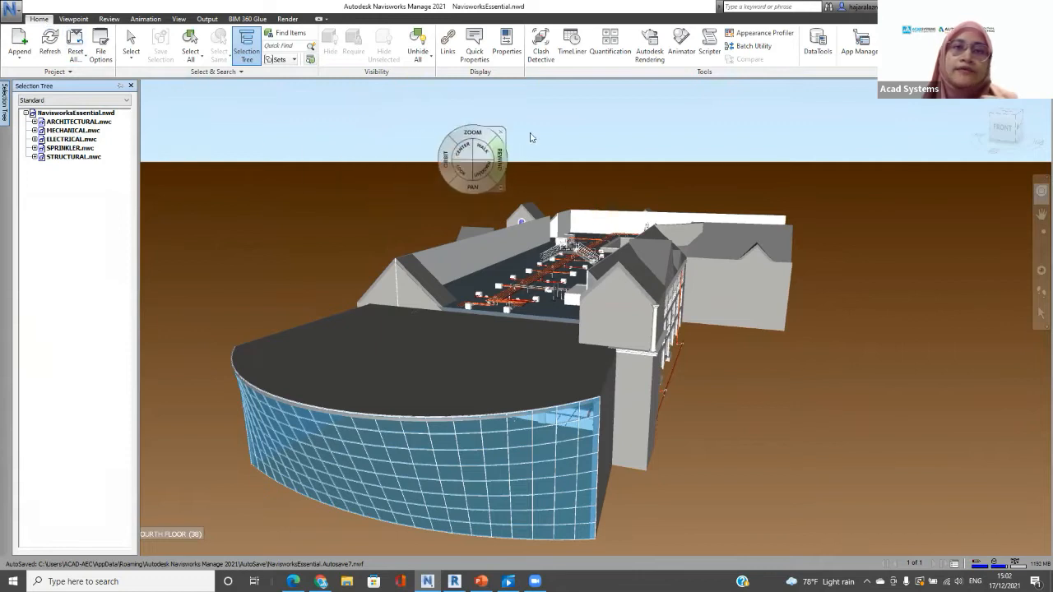
# Step: Add a new clash test in Clash Detective and rename it Mechanical to Sprinkler
pyautogui.click(540, 51)
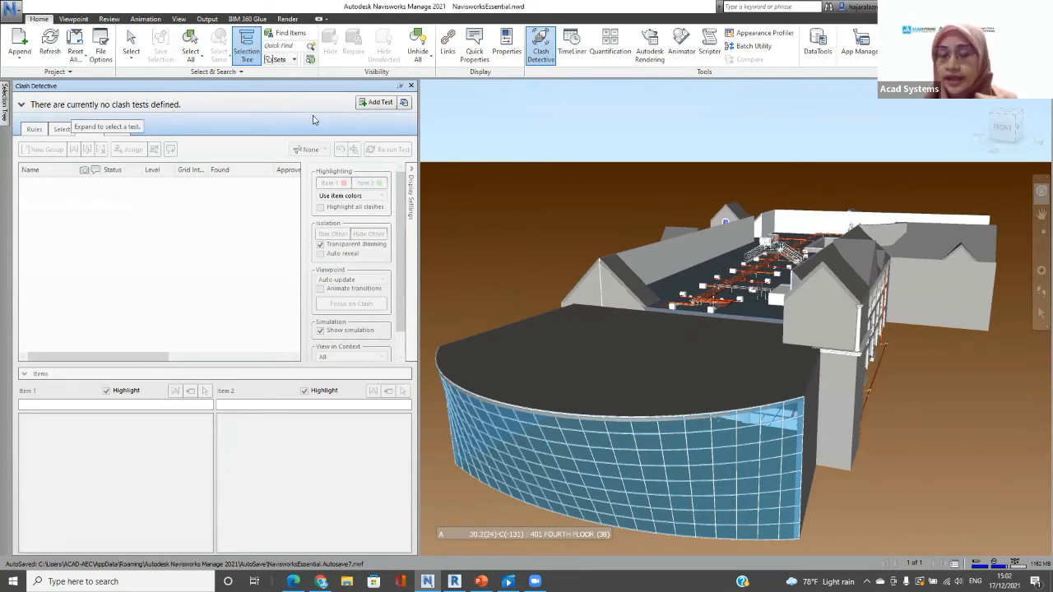
pyautogui.click(372, 103)
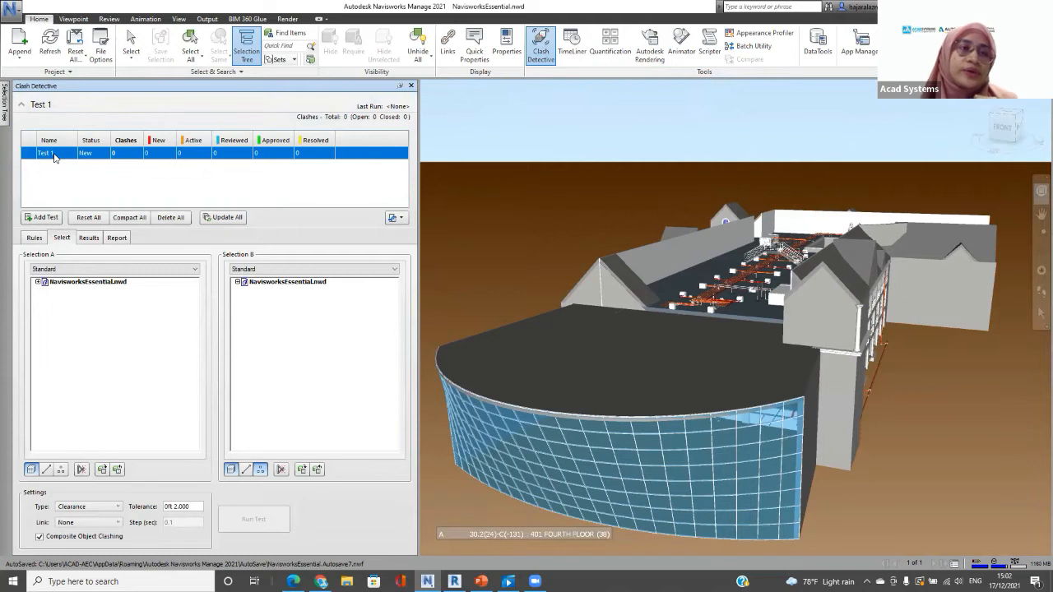
pyautogui.rightClick(54, 157)
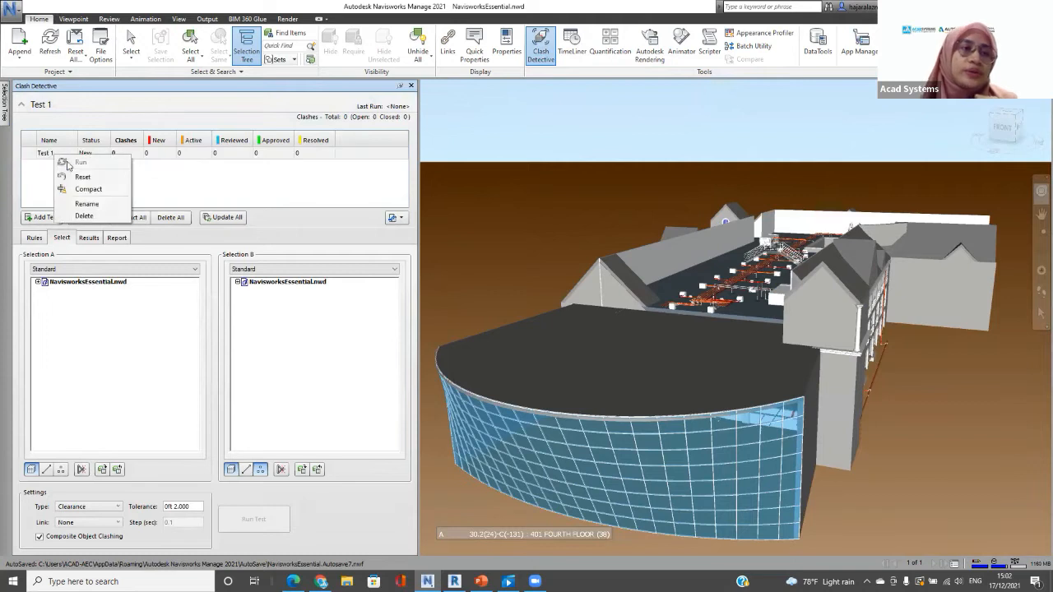
pyautogui.click(85, 203)
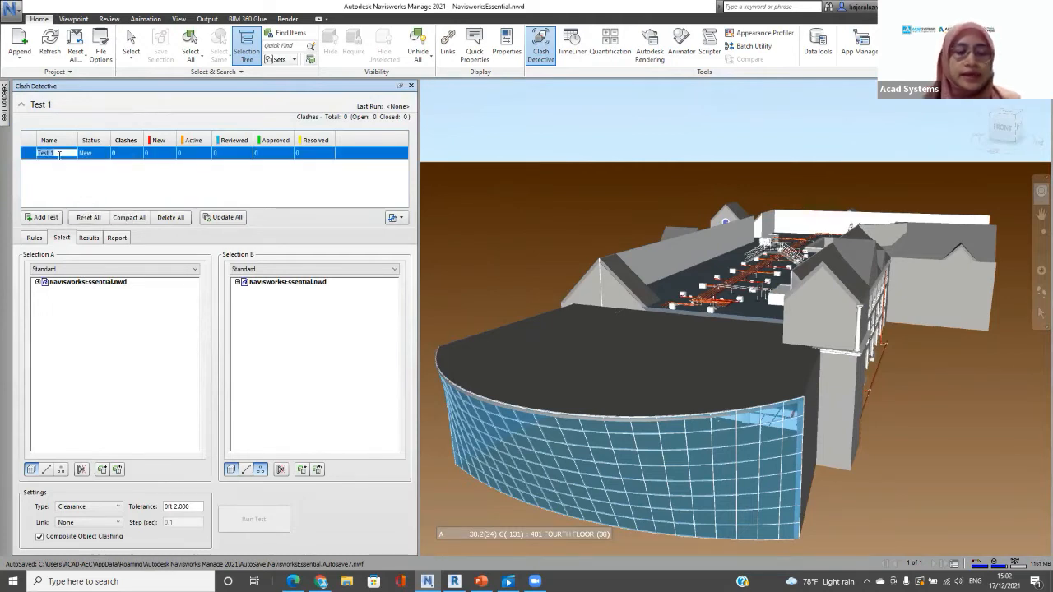
pyautogui.write('Mechanical')
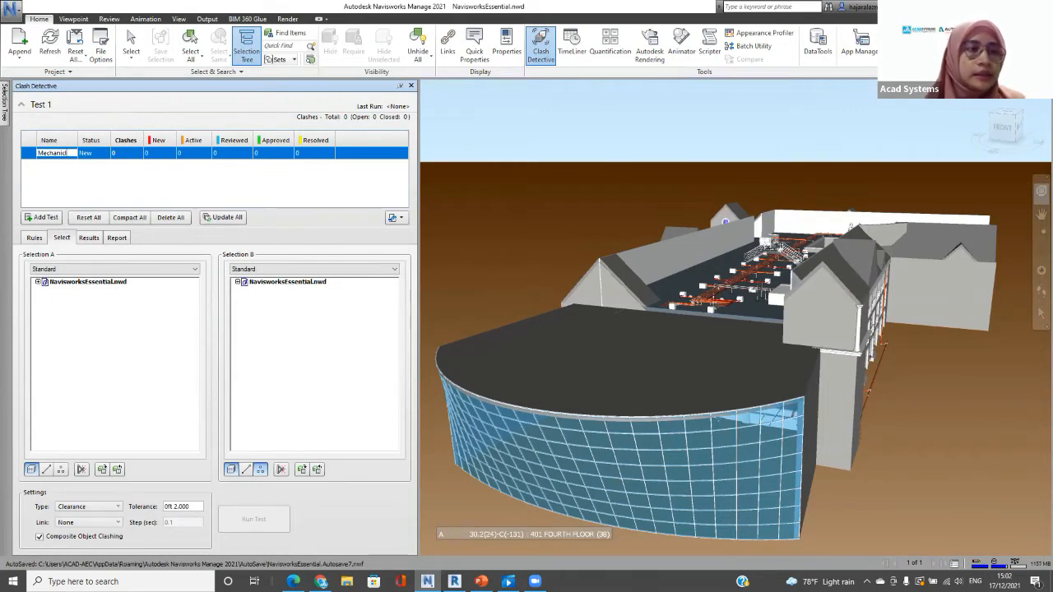
pyautogui.write(' to S')
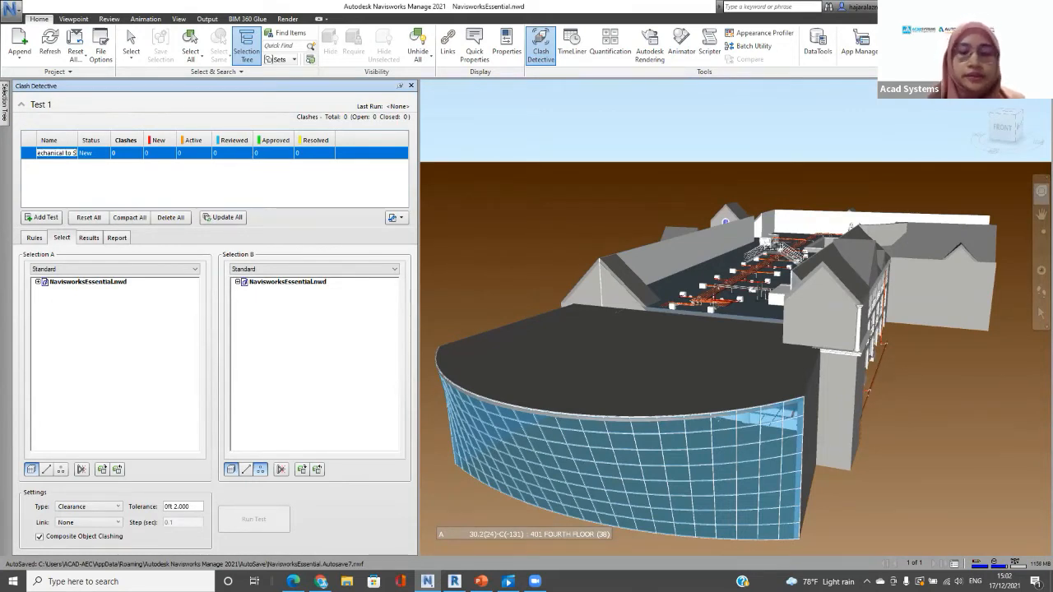
pyautogui.write('prinkler')
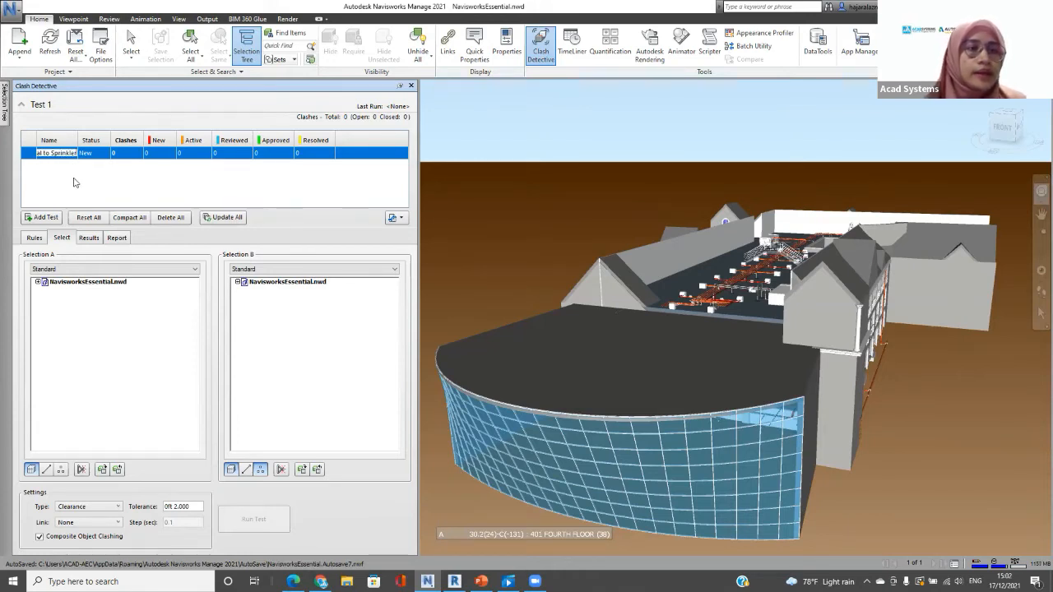
pyautogui.click(43, 278)
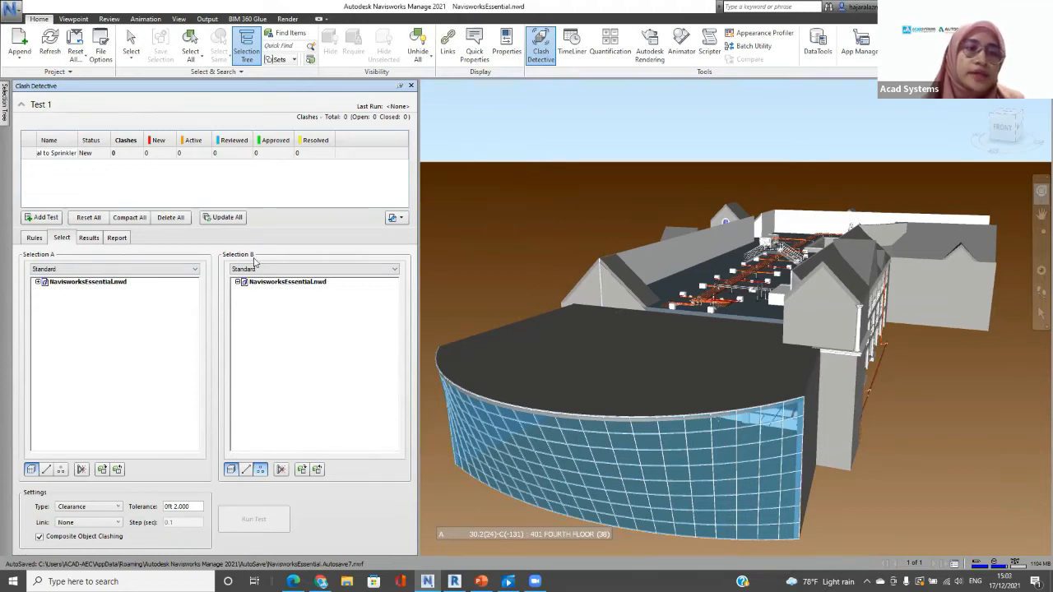
# Step: Choose MECHANICAL.nwc for Selection A and SPRINKLER.nwc for Selection B of the clash test
pyautogui.click(37, 282)
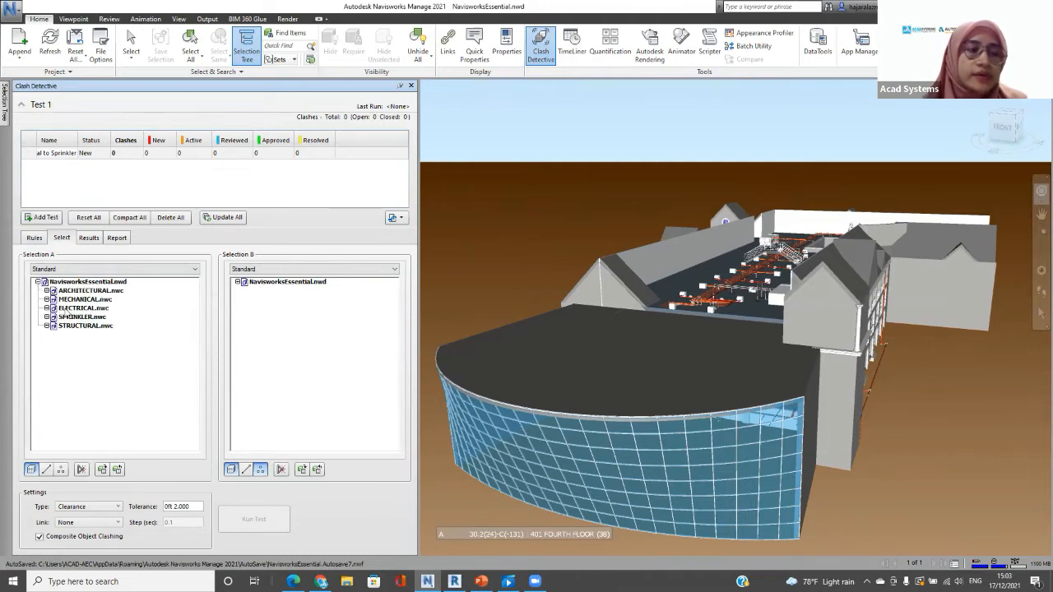
pyautogui.click(70, 301)
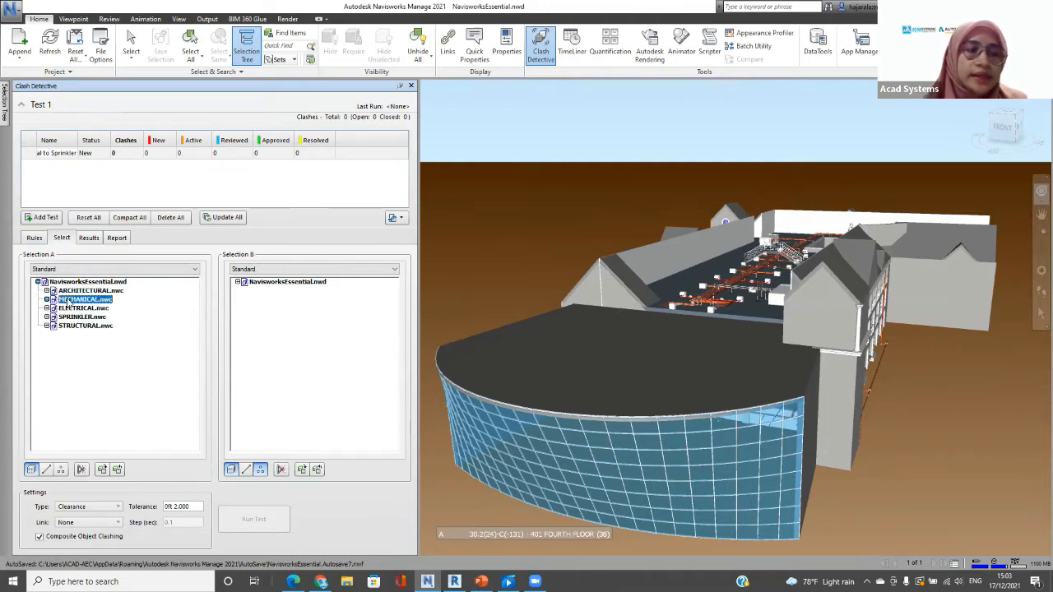
pyautogui.click(238, 282)
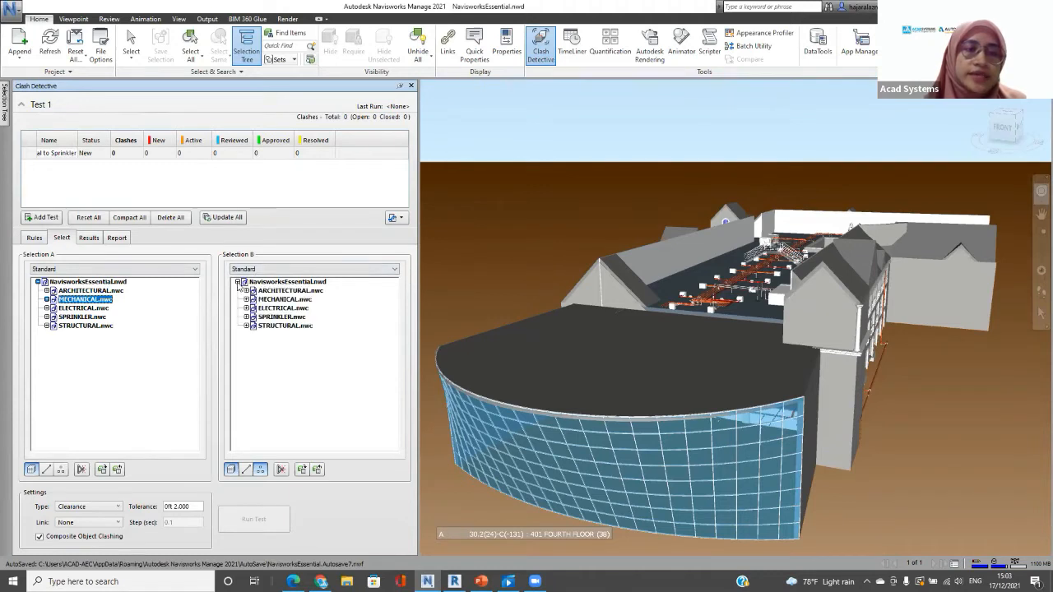
pyautogui.click(272, 318)
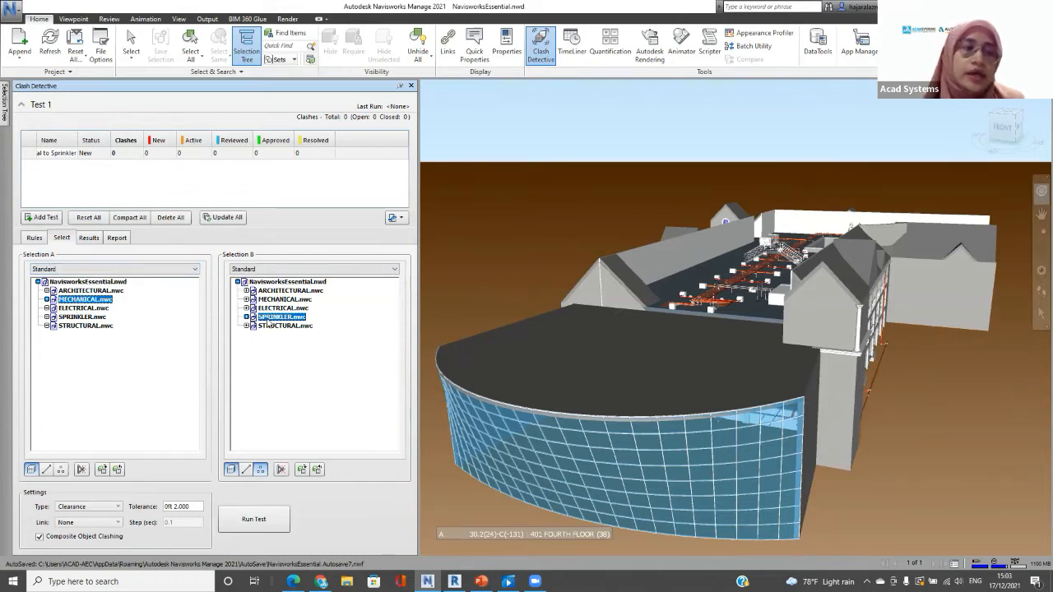
# Step: Examine the levels and 101 FIRST FLOOR categories of the architectural model and the mechanical model's levels within Selection B
pyautogui.click(246, 291)
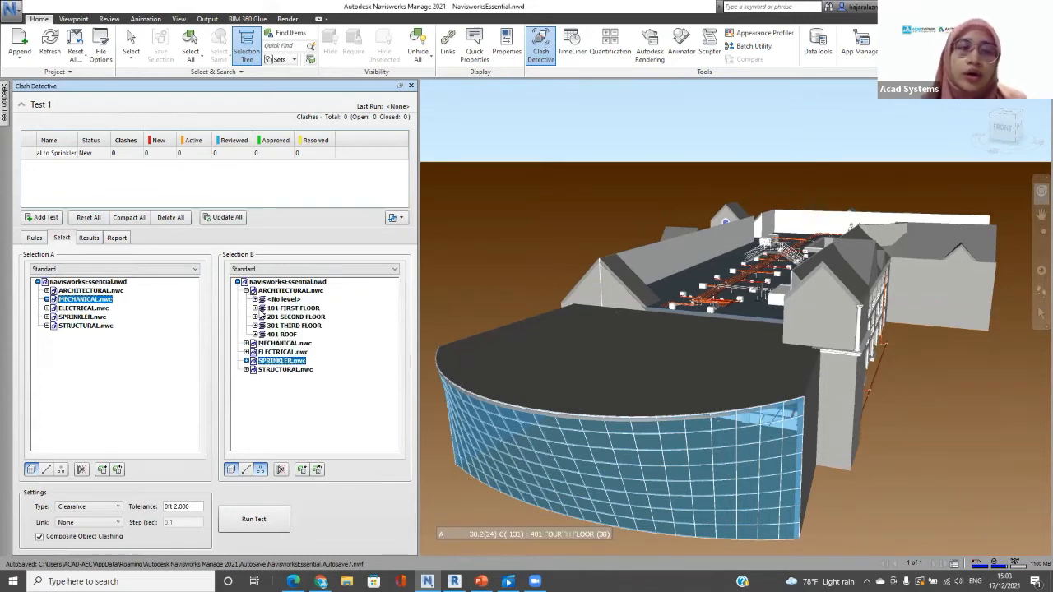
pyautogui.click(255, 308)
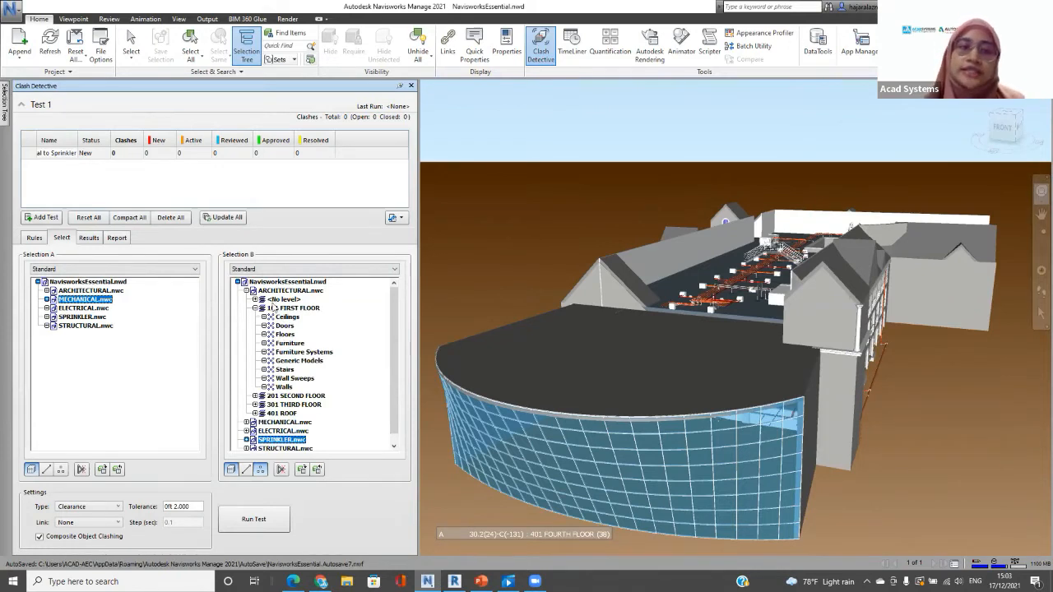
pyautogui.click(246, 422)
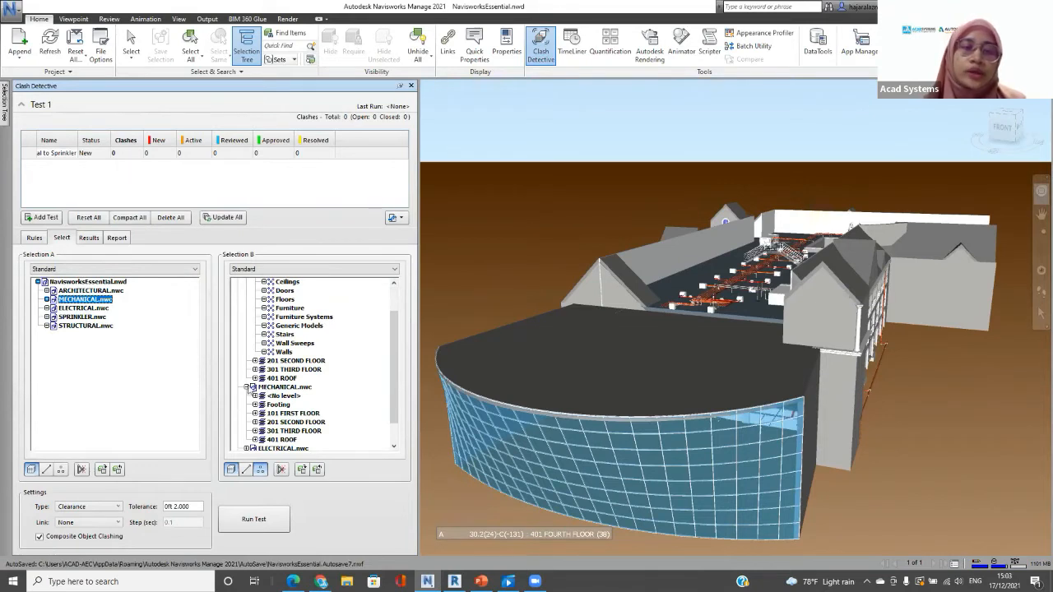
pyautogui.click(247, 386)
pyautogui.scroll(2, 262, 370)
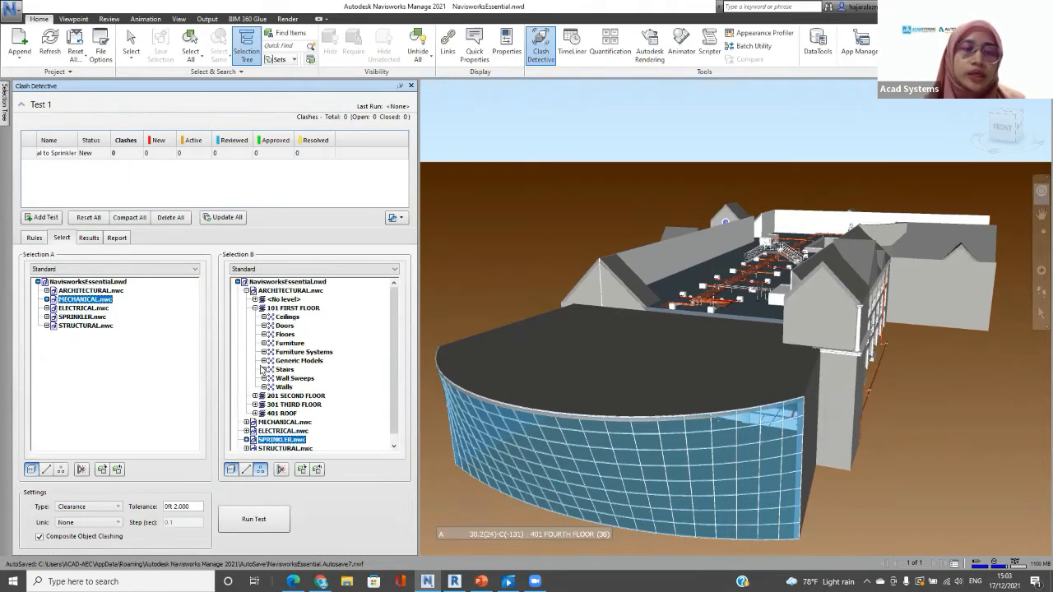
pyautogui.click(255, 308)
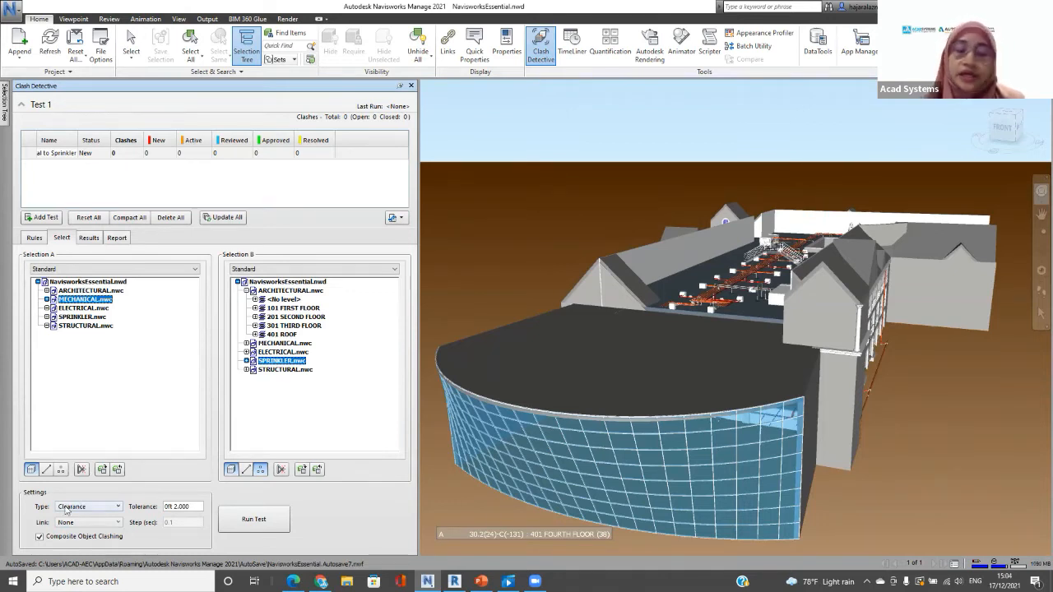
# Step: Choose Clearance as the clash type and run the Mechanical to Sprinkler test
pyautogui.click(96, 507)
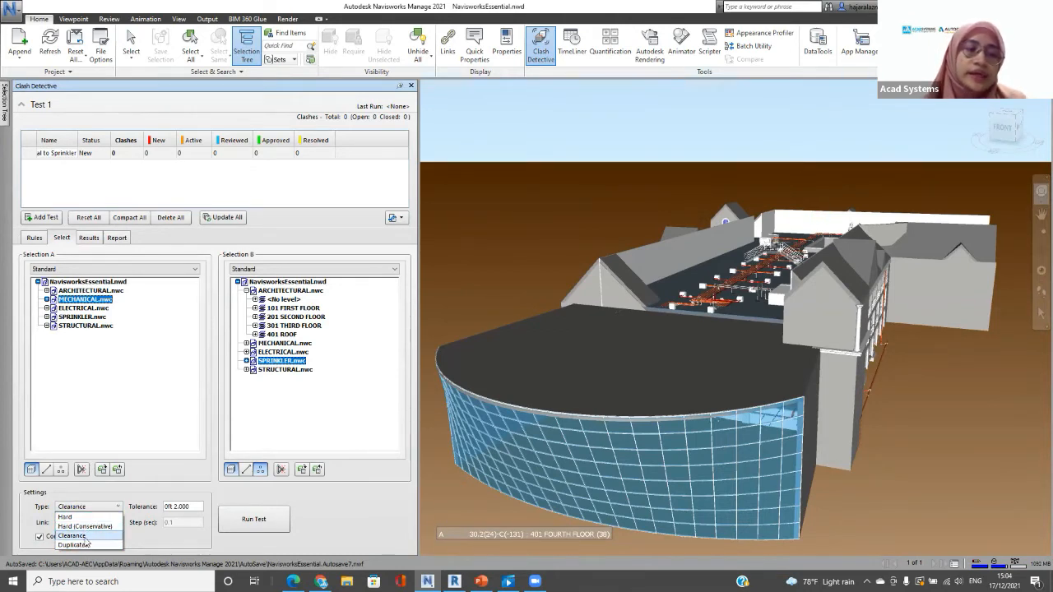
pyautogui.click(84, 539)
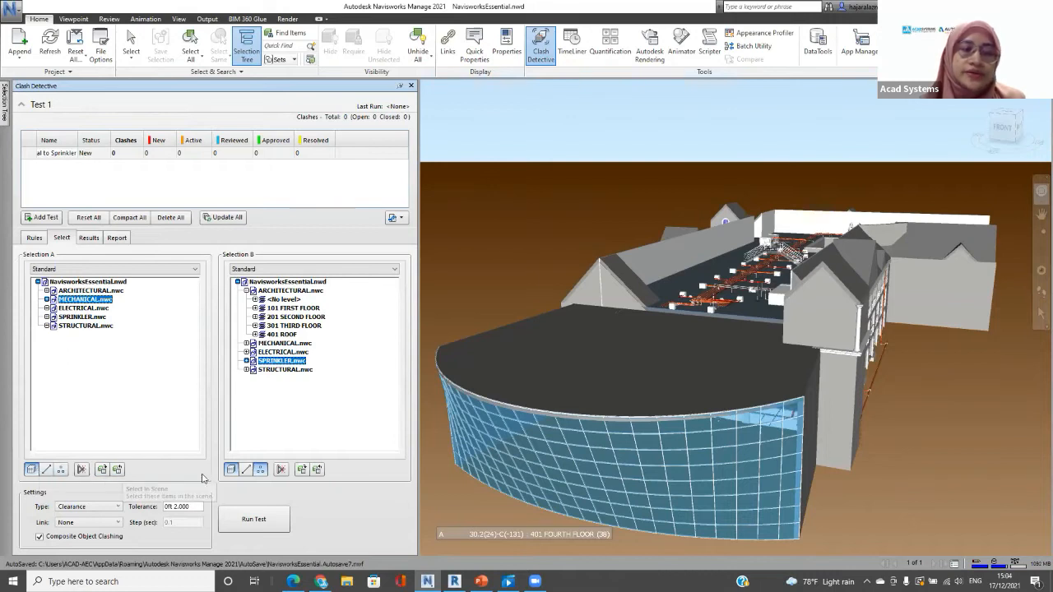
pyautogui.click(246, 520)
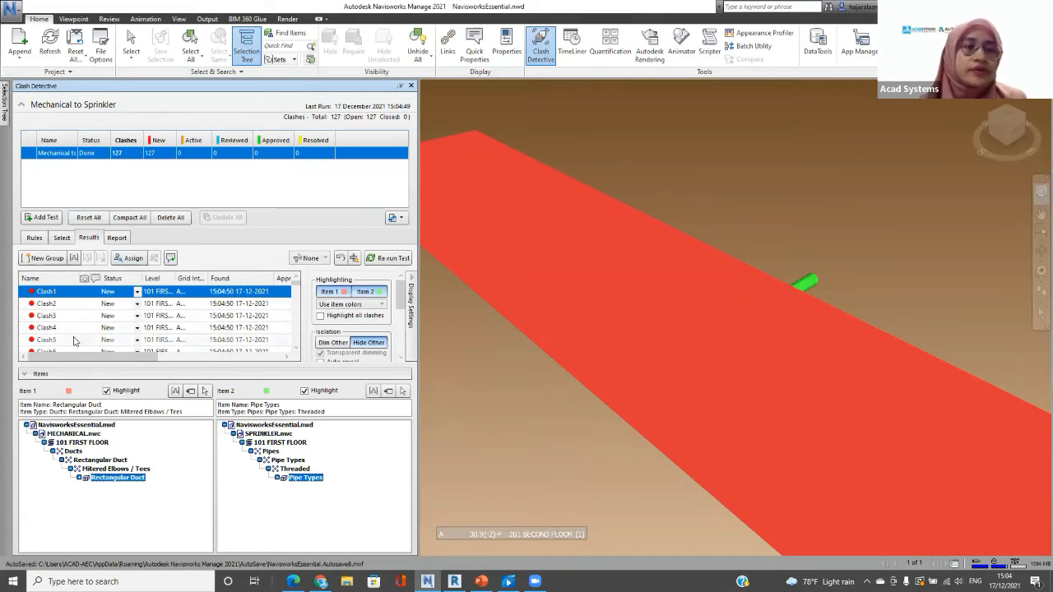
# Step: Look through the list of clash results and view Clash16 between the rectangular duct and the sprinkler pipe
pyautogui.click(295, 351)
pyautogui.click(295, 352)
pyautogui.click(295, 351)
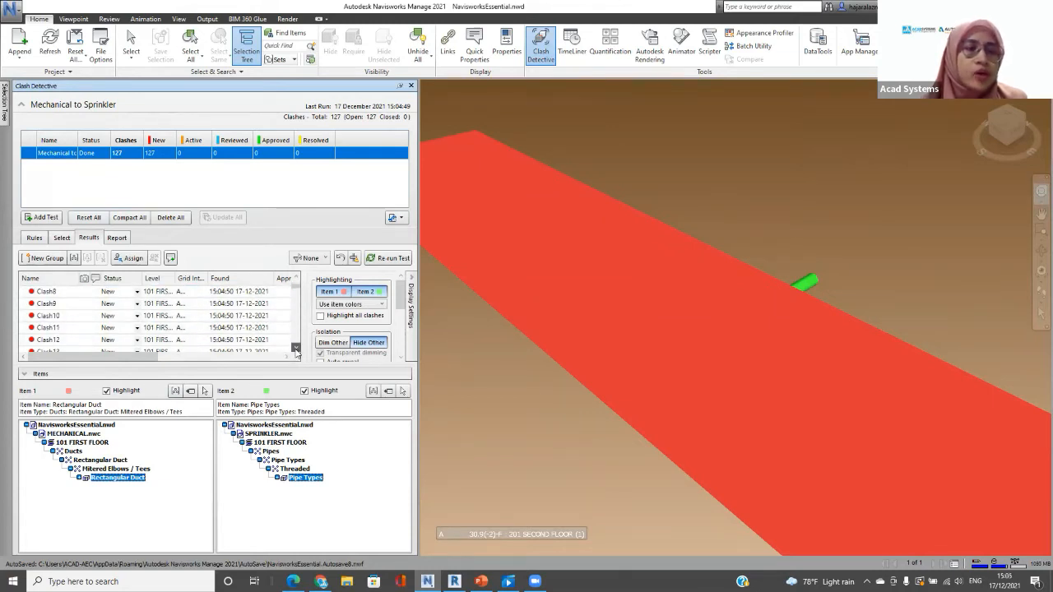
pyautogui.click(296, 351)
pyautogui.moveTo(301, 328); pyautogui.dragTo(301, 289)
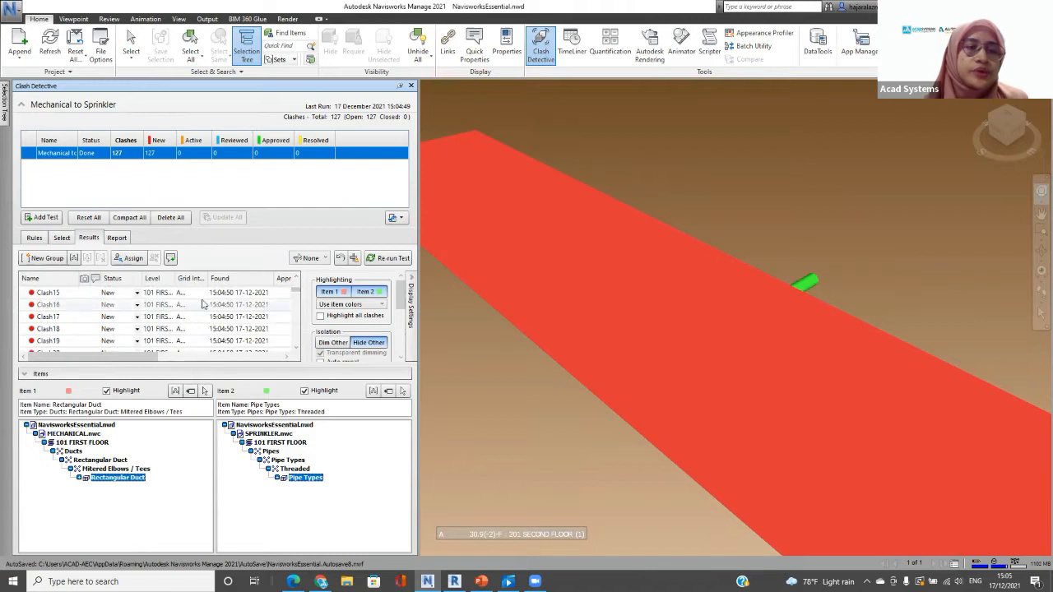
pyautogui.click(54, 305)
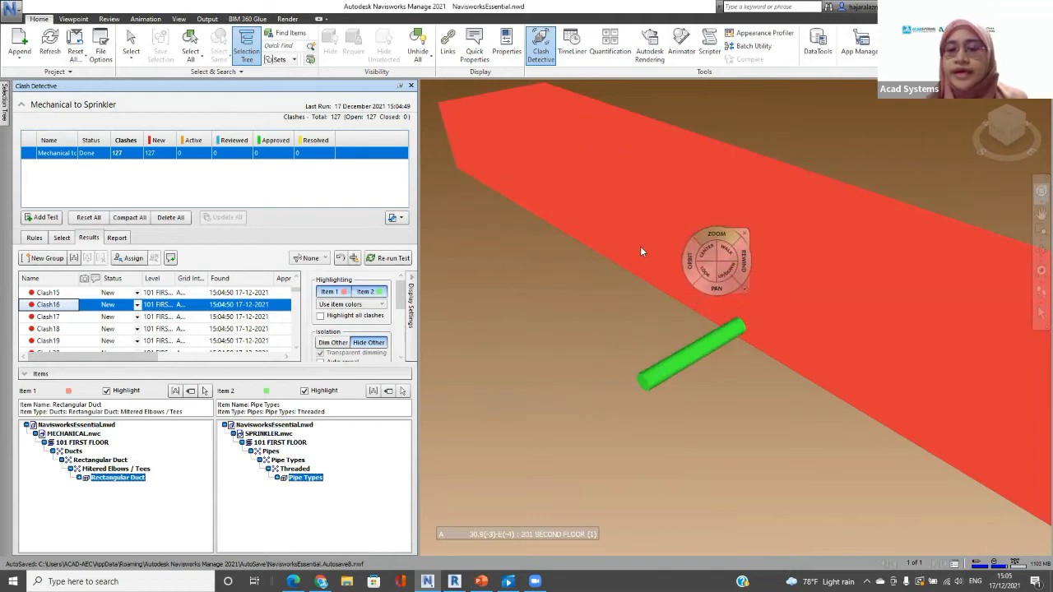
pyautogui.click(482, 241)
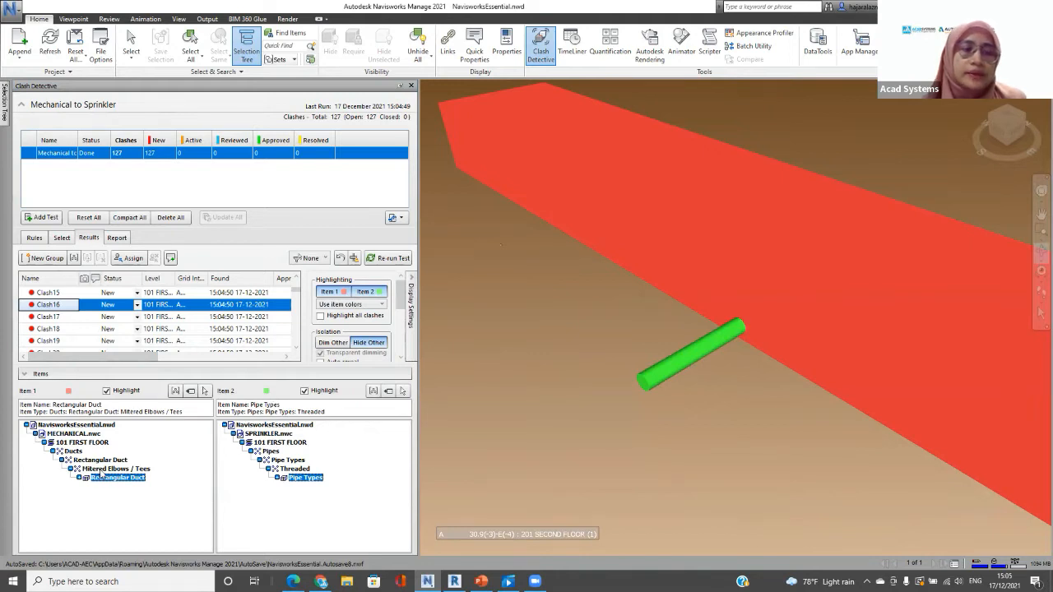
# Step: View Clash17, Clash18, Clash19 and Clash29 one after another and check the clashing items in the model
pyautogui.click(73, 318)
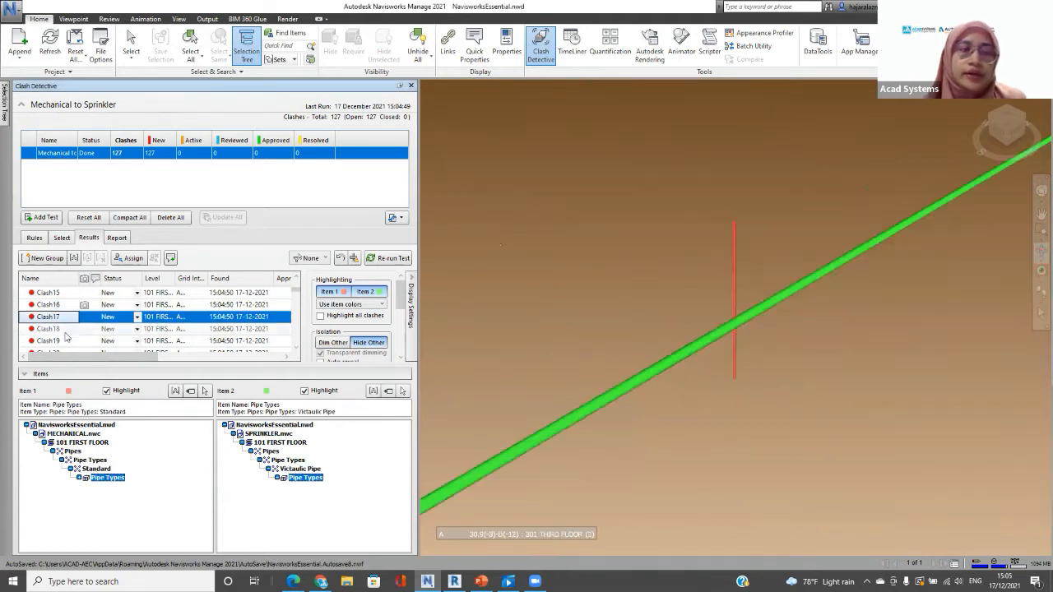
pyautogui.click(65, 332)
pyautogui.click(55, 344)
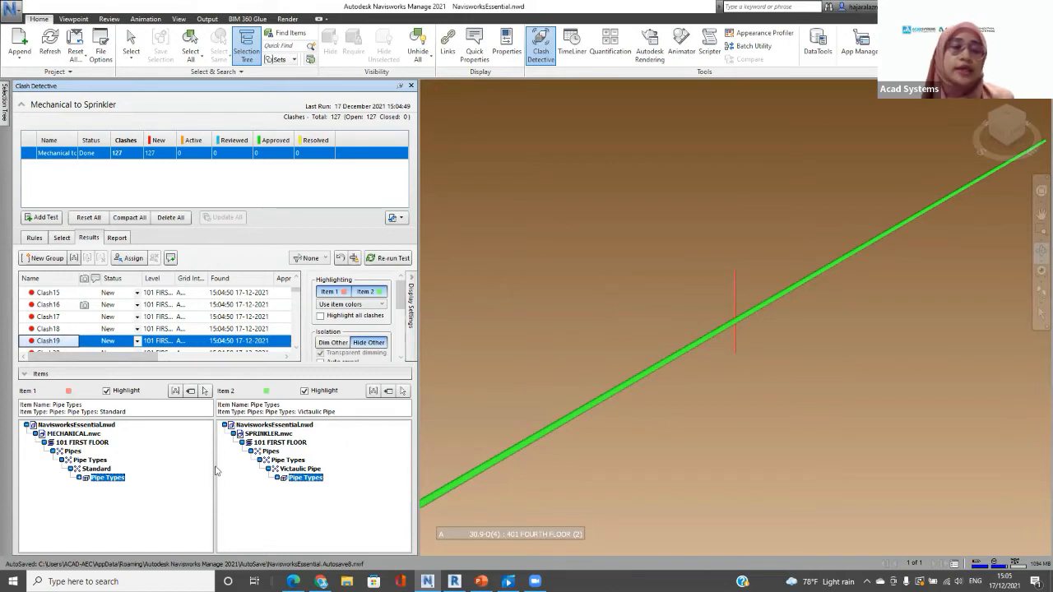
pyautogui.scroll(-4, 85, 335)
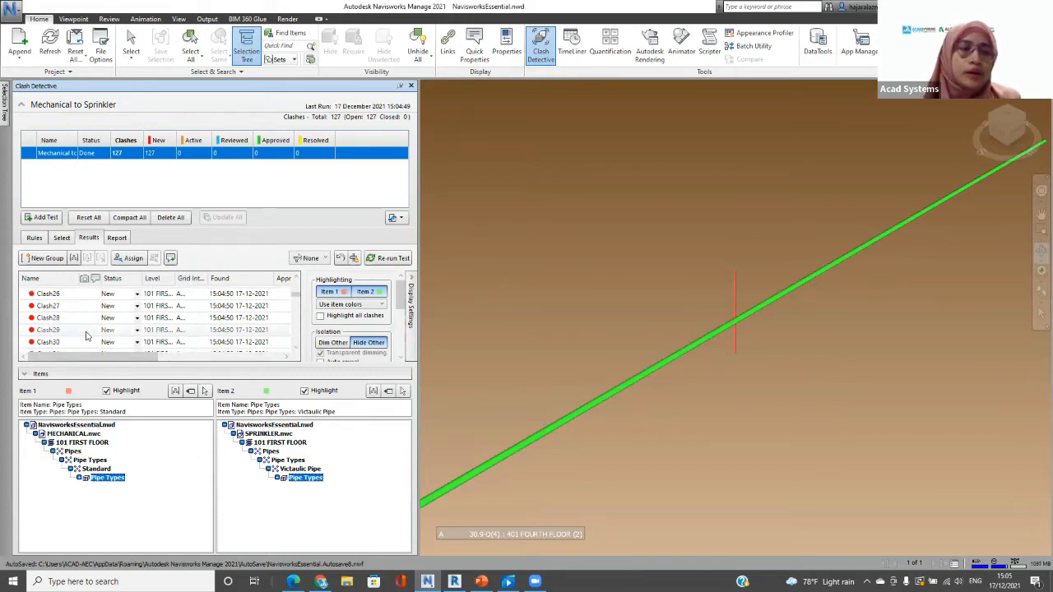
pyautogui.click(70, 330)
pyautogui.scroll(-4, 82, 333)
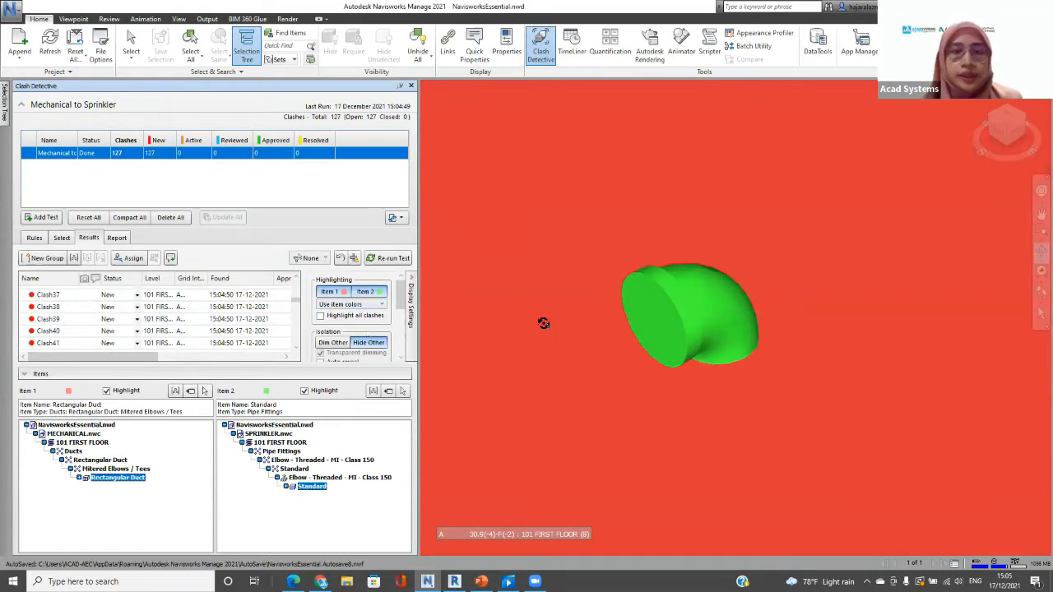
# Step: Inspect the rectangular duct and sprinkler elbow clash, and isolate it by dimming the other items instead of hiding them
pyautogui.scroll(5, 649, 298)
pyautogui.scroll(-6, 650, 315)
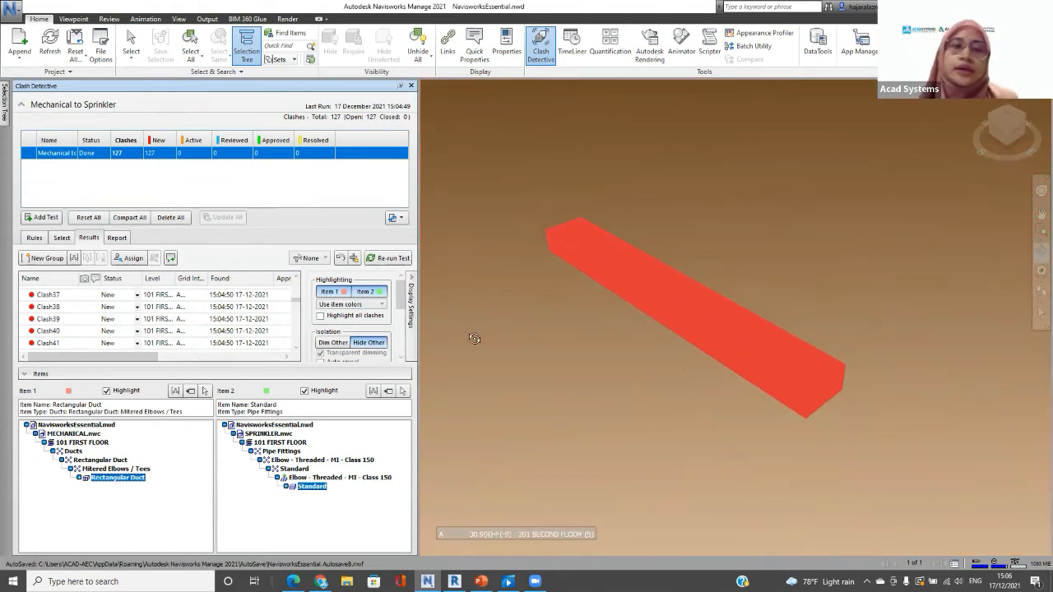
pyautogui.click(369, 343)
pyautogui.click(370, 345)
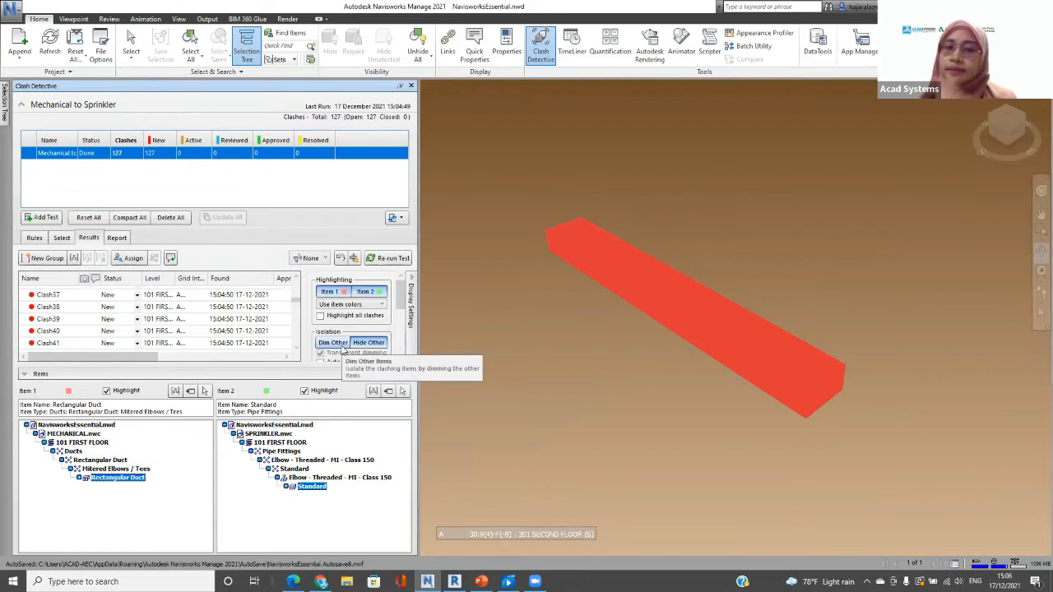
pyautogui.click(341, 347)
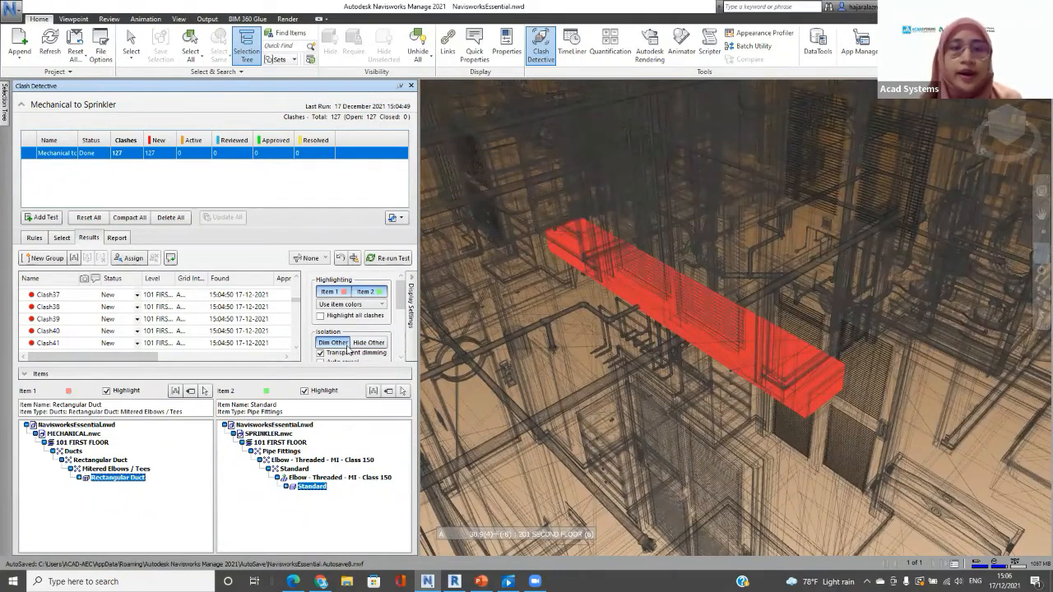
# Step: Focus the view on the clash between the rectangular duct and the threaded sprinkler elbow, refocusing on it after looking around
pyautogui.scroll(-3, 347, 345)
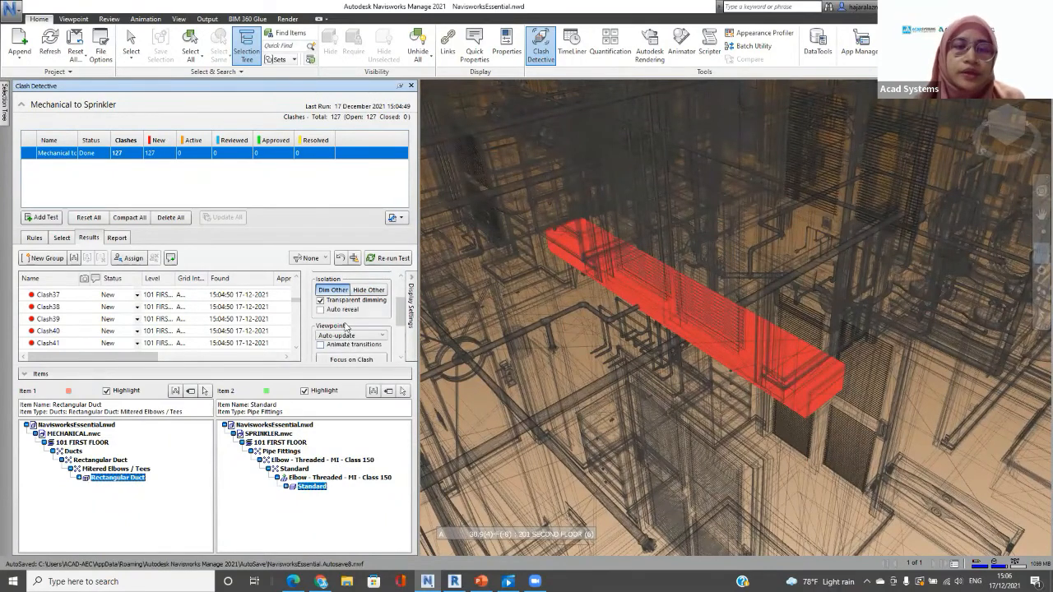
pyautogui.scroll(-1, 346, 327)
pyautogui.click(347, 334)
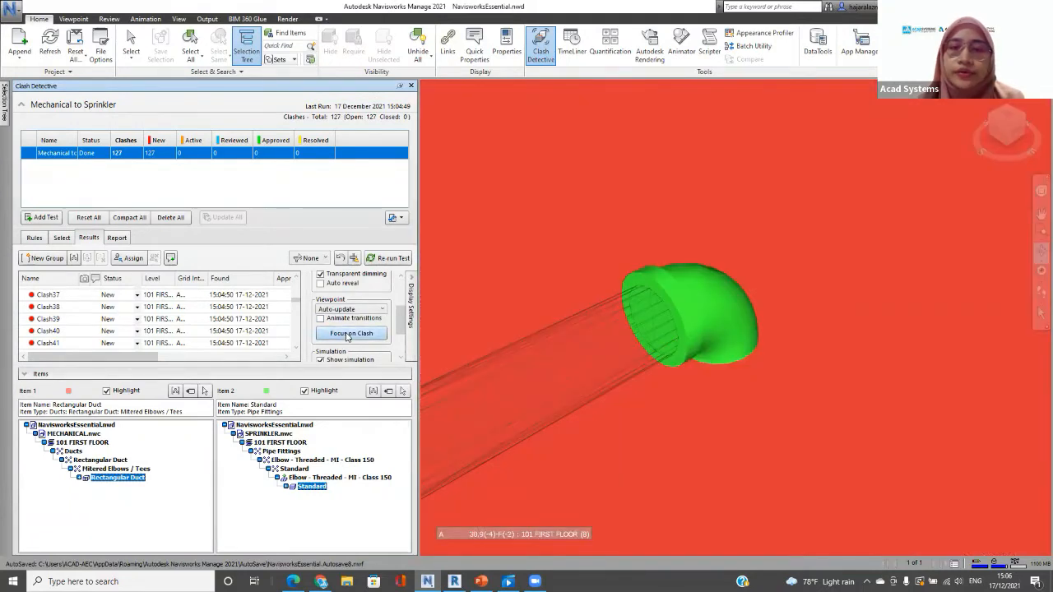
pyautogui.scroll(-5, 671, 278)
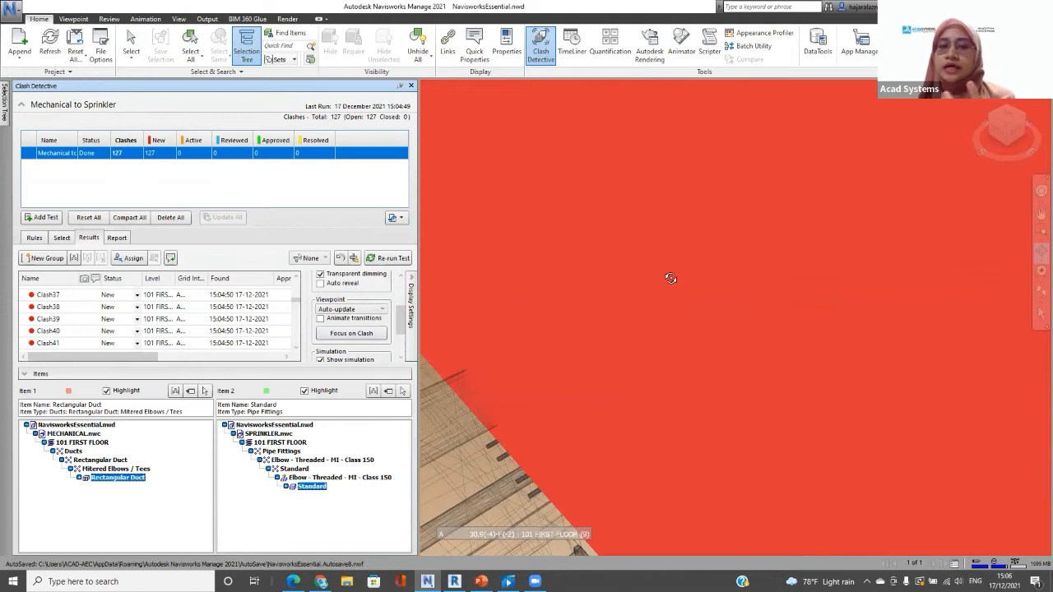
pyautogui.click(378, 335)
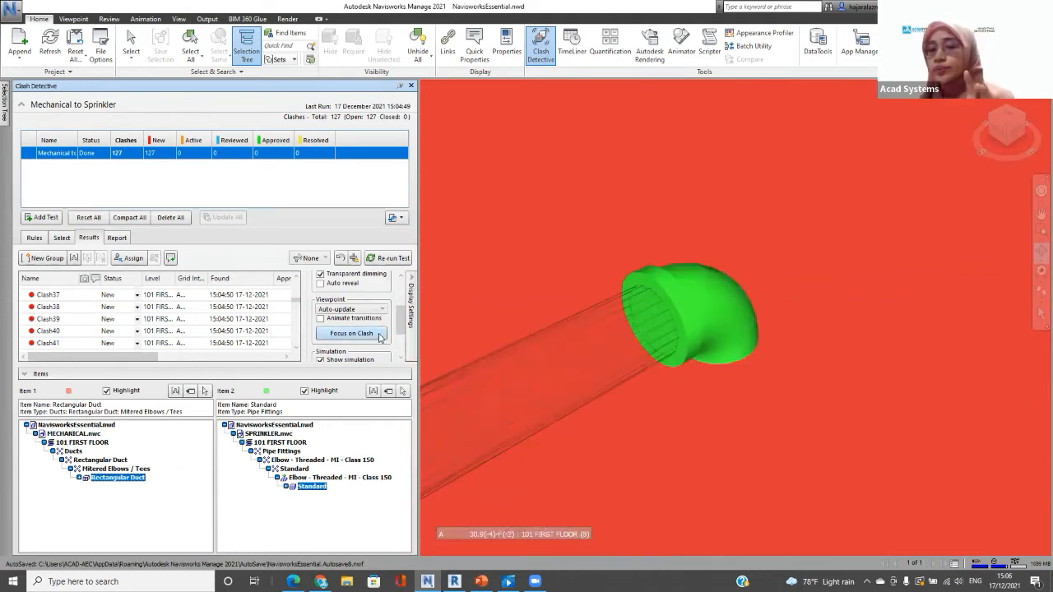
# Step: Switch between Clash39 and Clash40 in the results, turning Show simulation off and on again to compare
pyautogui.scroll(-1, 380, 337)
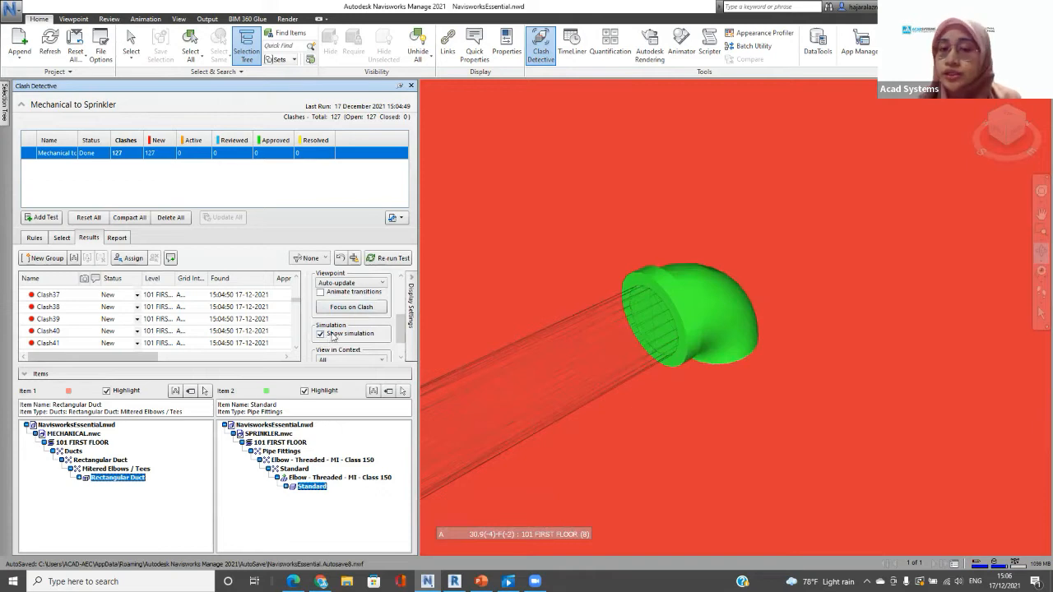
pyautogui.click(66, 320)
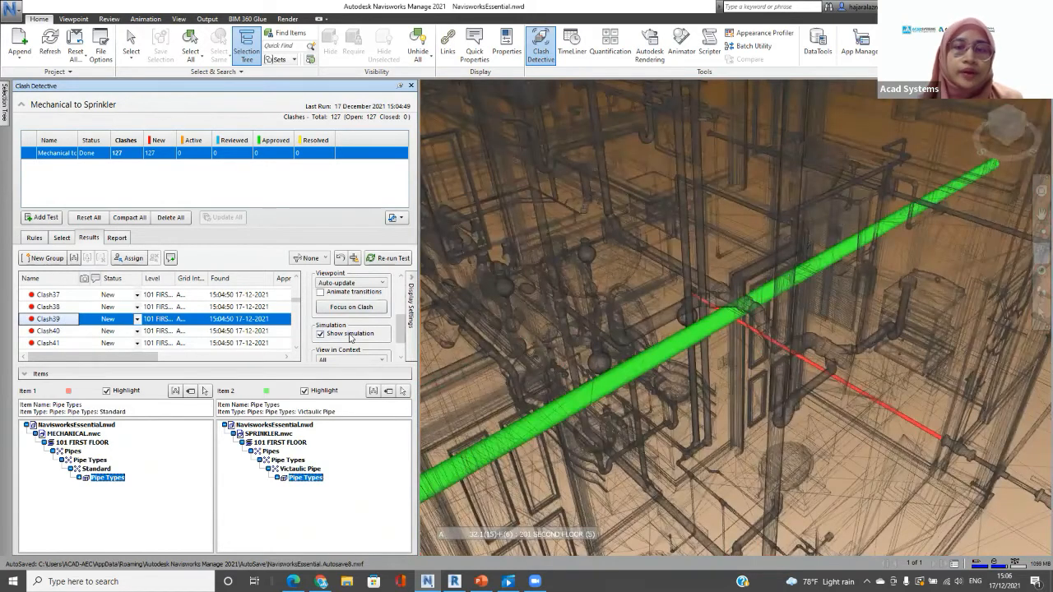
pyautogui.click(65, 331)
pyautogui.click(322, 334)
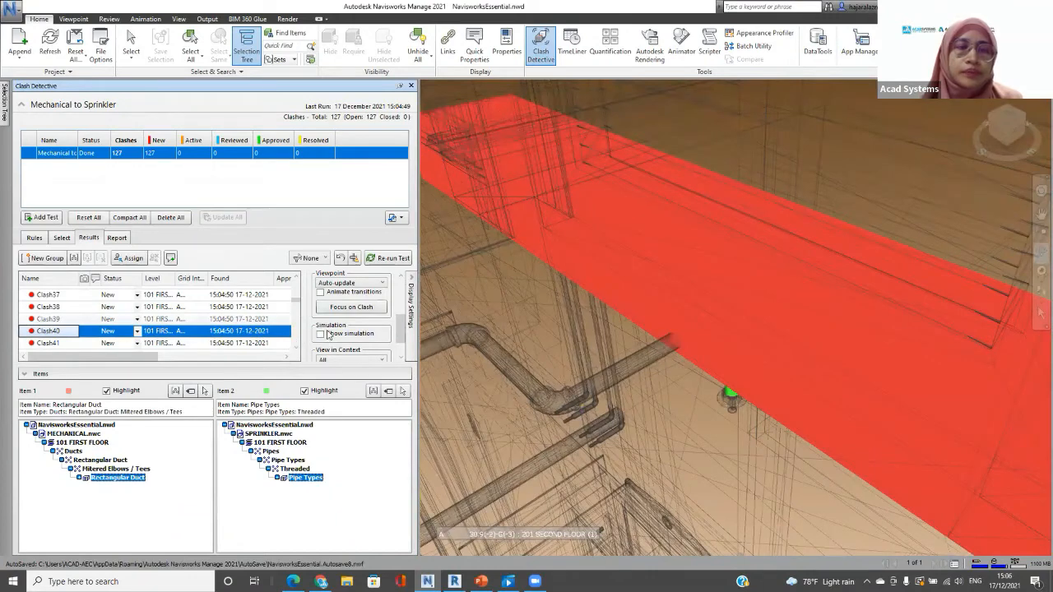
pyautogui.click(278, 320)
pyautogui.click(85, 331)
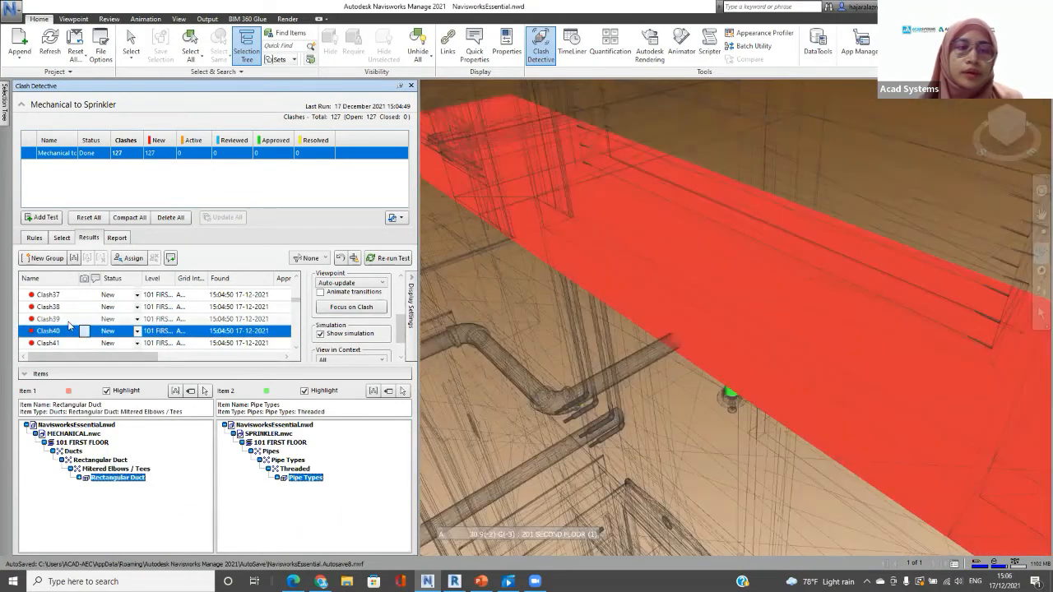
pyautogui.click(68, 321)
pyautogui.click(72, 332)
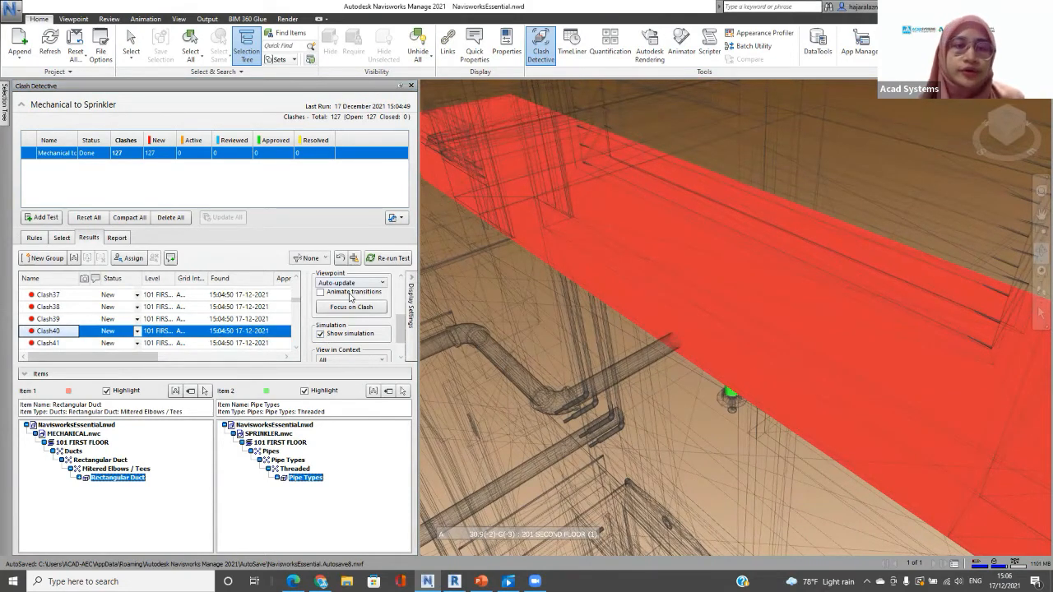
# Step: Check the View in Context choices for Clash40 and leave the context set to All
pyautogui.scroll(-2, 351, 303)
pyautogui.scroll(2, 350, 304)
pyautogui.scroll(-2, 352, 309)
pyautogui.click(359, 332)
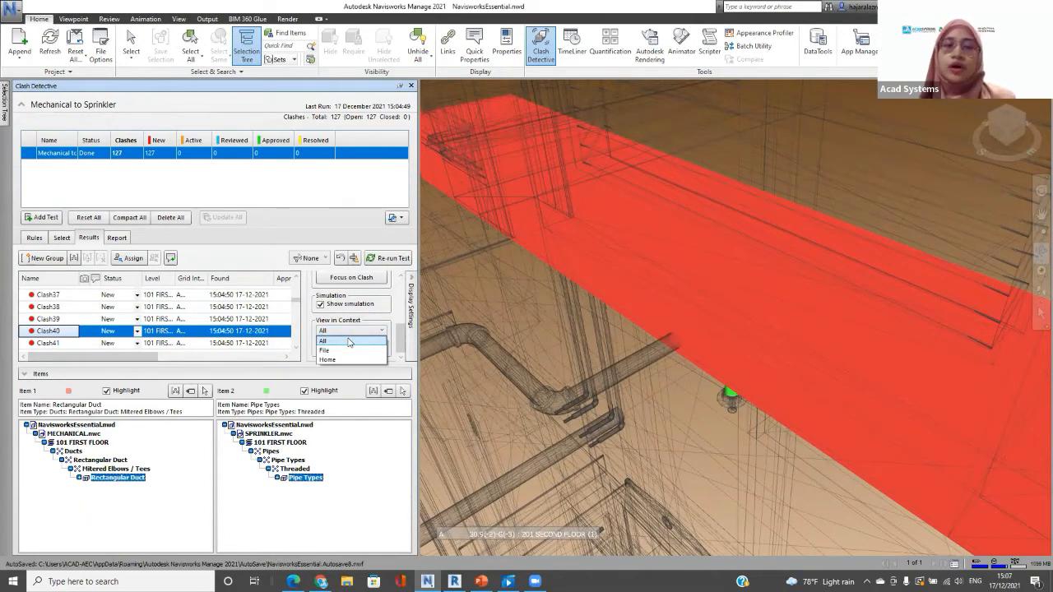
pyautogui.click(346, 329)
pyautogui.click(345, 330)
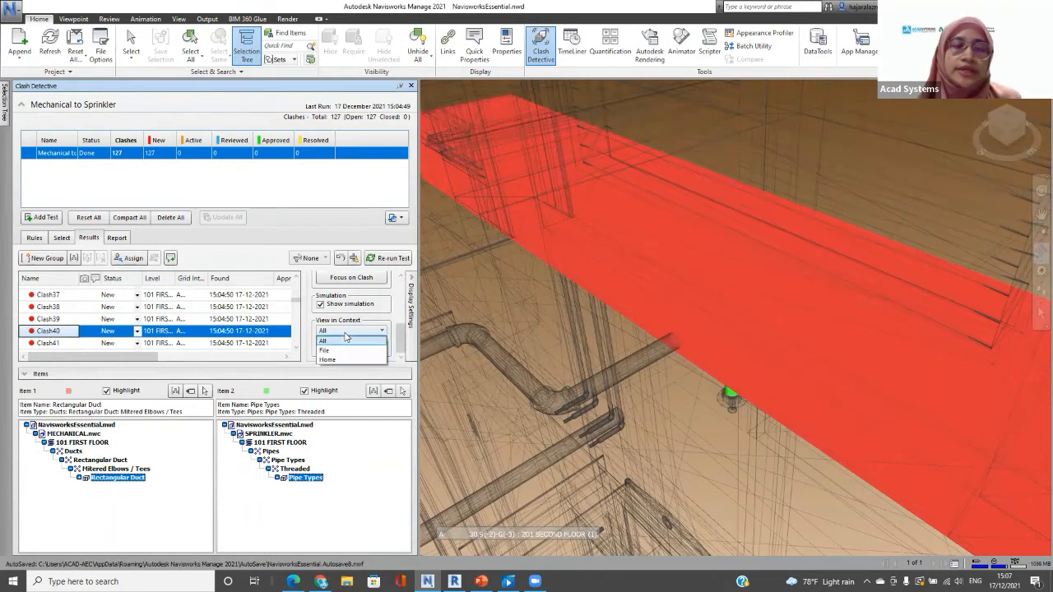
pyautogui.click(347, 329)
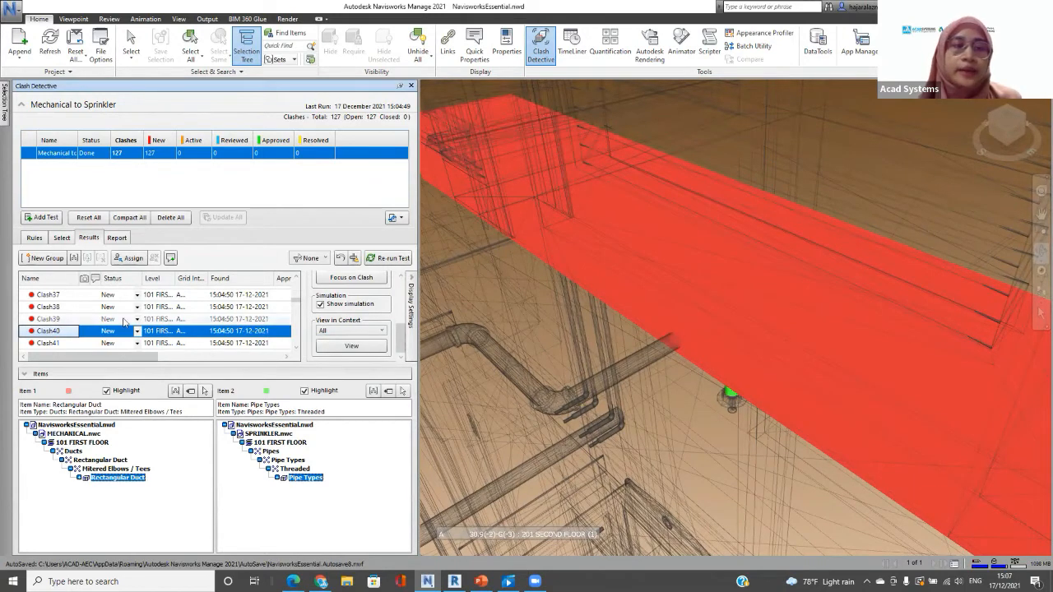
# Step: View Clash38 and Clash39, and inspect the clashing mechanical and sprinkler pipes of Clash39 within the surrounding dimmed model
pyautogui.click(46, 308)
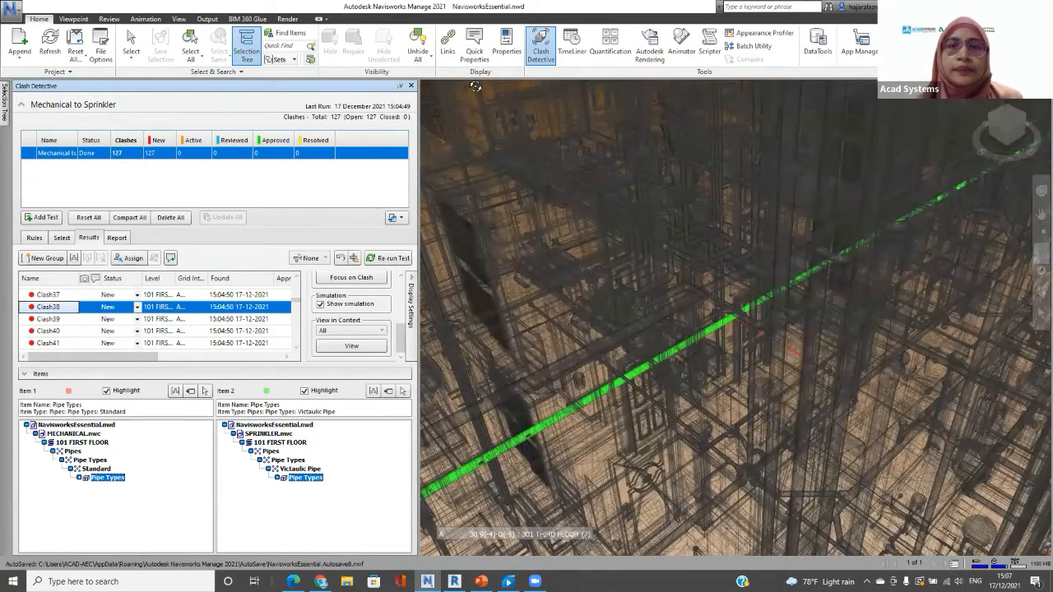
pyautogui.click(46, 319)
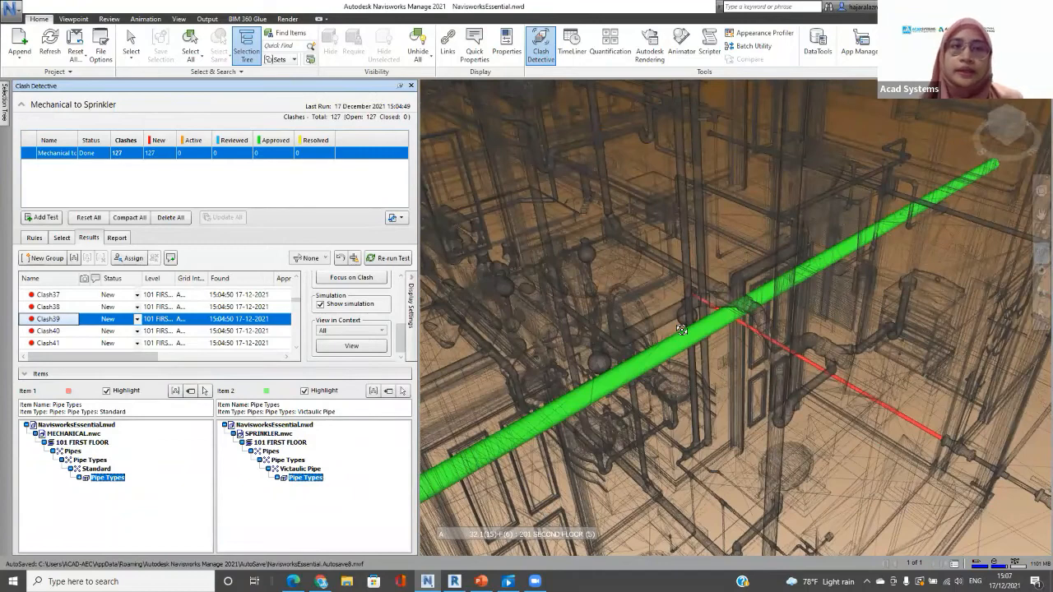
pyautogui.scroll(-4, 671, 329)
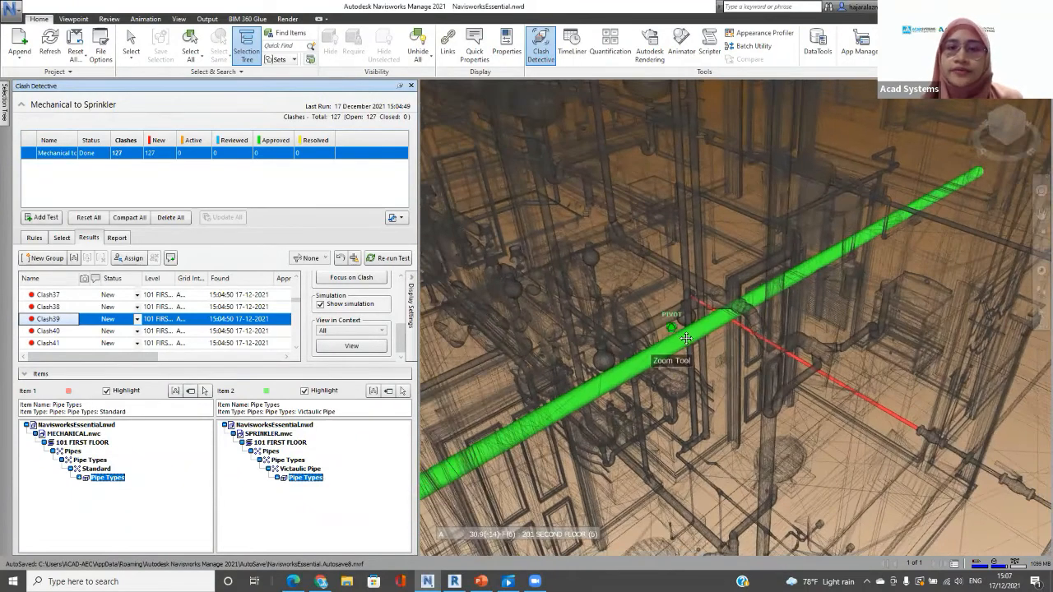
pyautogui.scroll(-3, 732, 290)
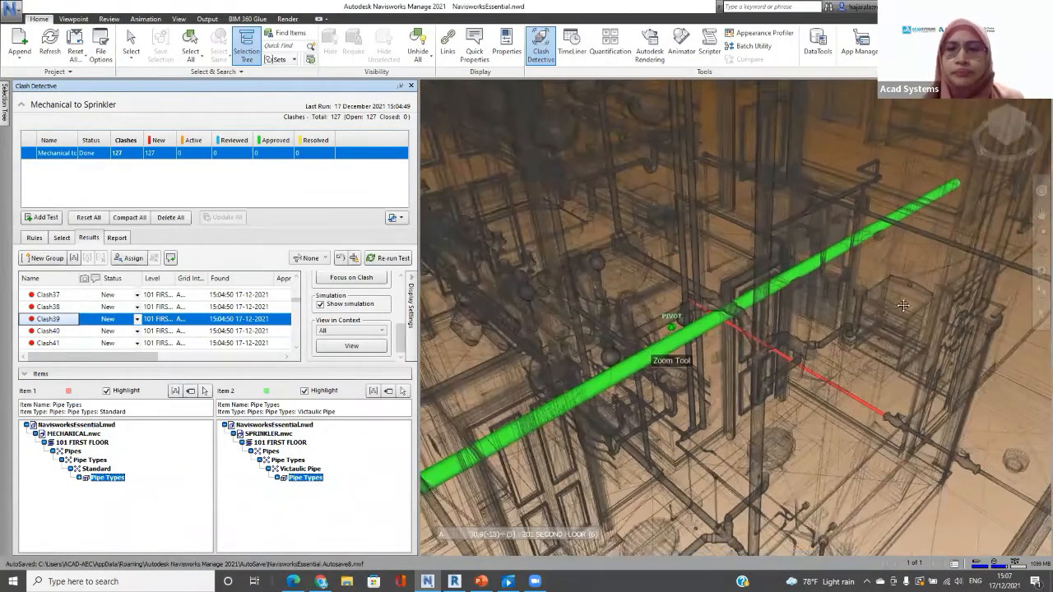
pyautogui.scroll(-3, 671, 327)
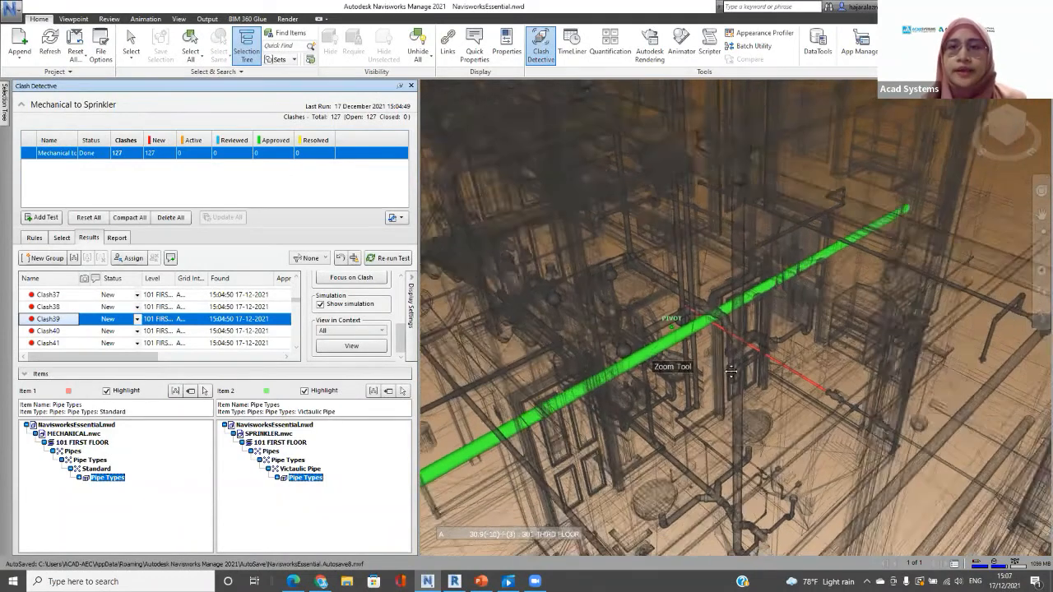
# Step: Try hiding the other items around Clash39, return to dimming them, and toggle transparent dimming off and back on
pyautogui.scroll(3, 349, 319)
pyautogui.click(352, 315)
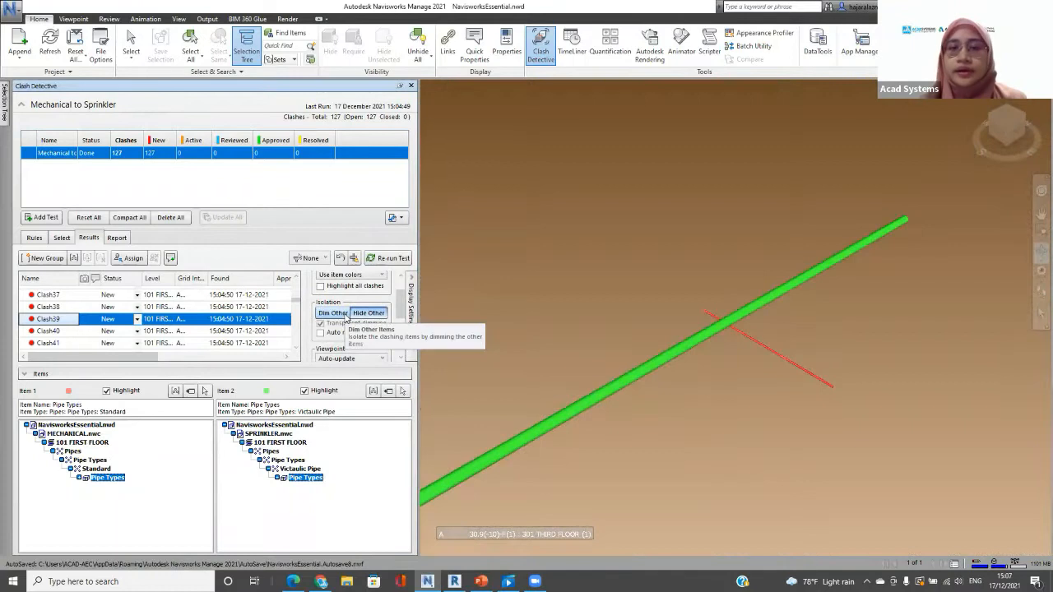
pyautogui.click(333, 312)
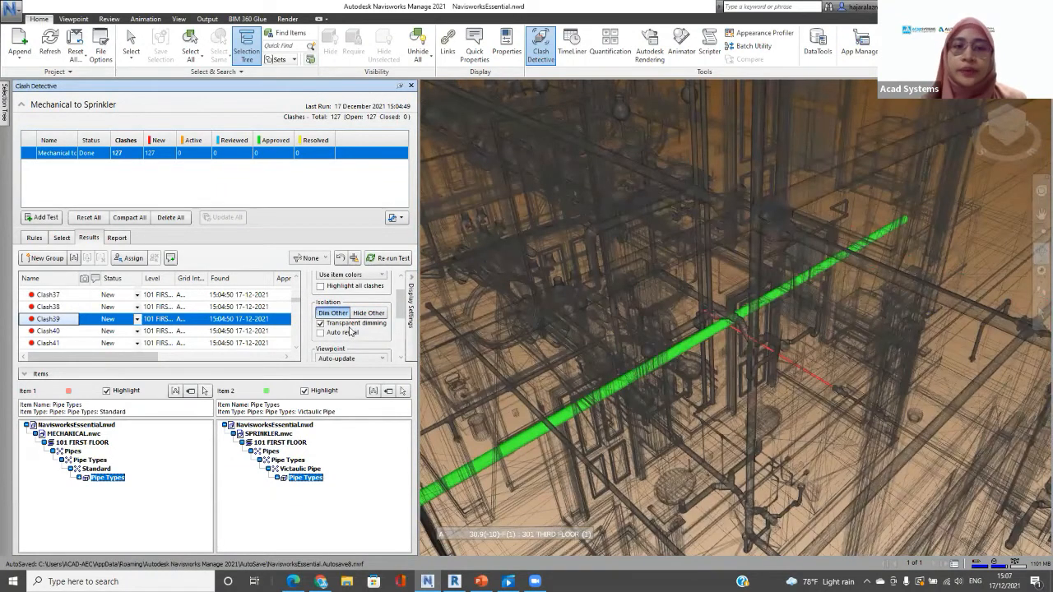
pyautogui.click(342, 326)
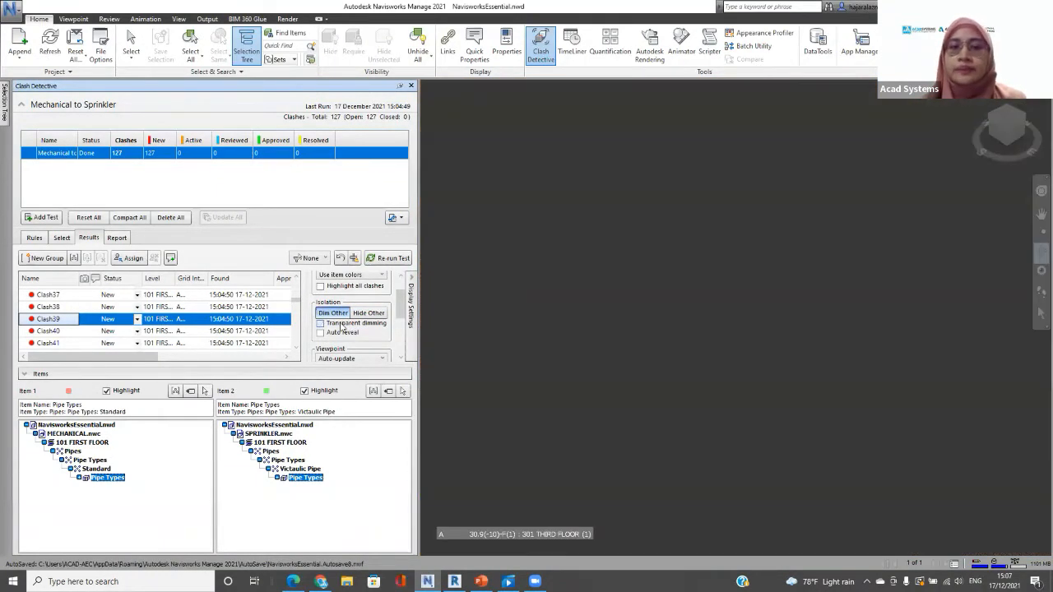
pyautogui.click(342, 326)
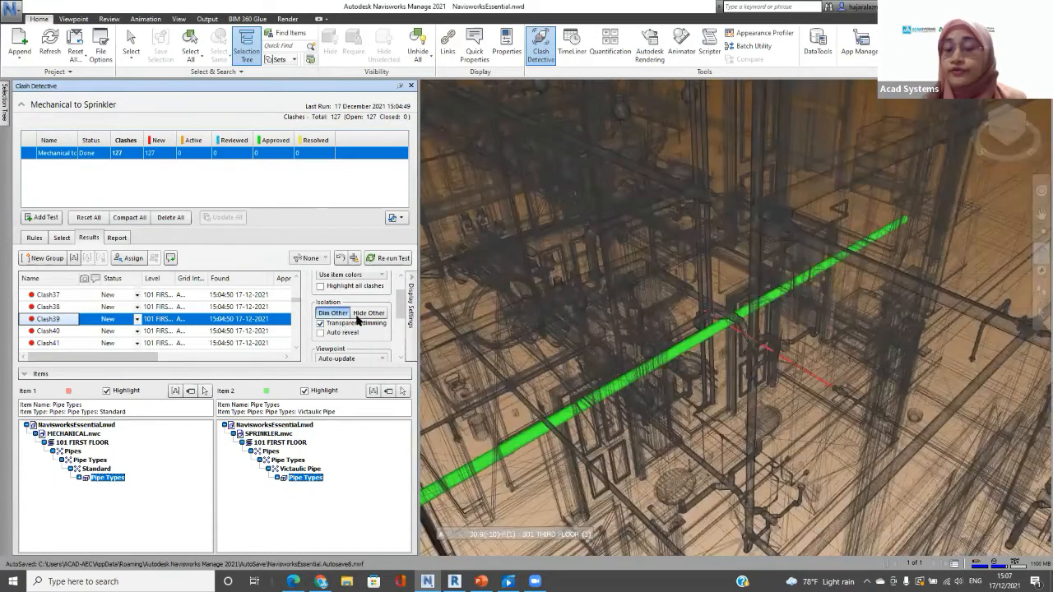
# Step: Highlight all clashes and look over where they lie across the whole building
pyautogui.scroll(1, 358, 321)
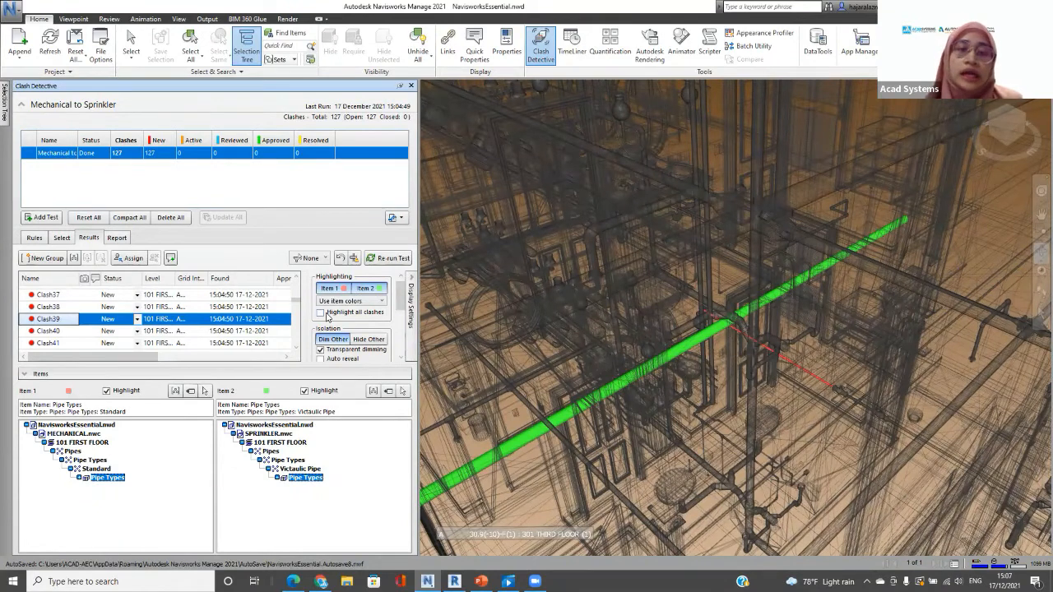
pyautogui.click(324, 313)
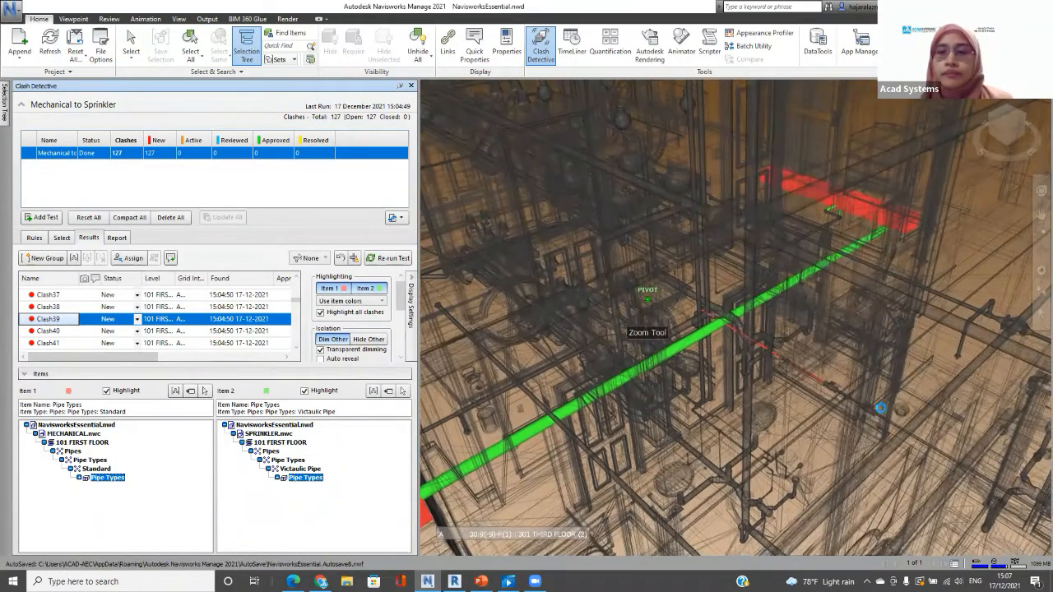
pyautogui.click(1002, 132)
pyautogui.moveTo(744, 360)
pyautogui.mouseDown()
pyautogui.moveTo(694, 358)
pyautogui.moveTo(778, 307)
pyautogui.moveTo(757, 383)
pyautogui.moveTo(773, 399)
pyautogui.moveTo(787, 301)
pyautogui.mouseUp()
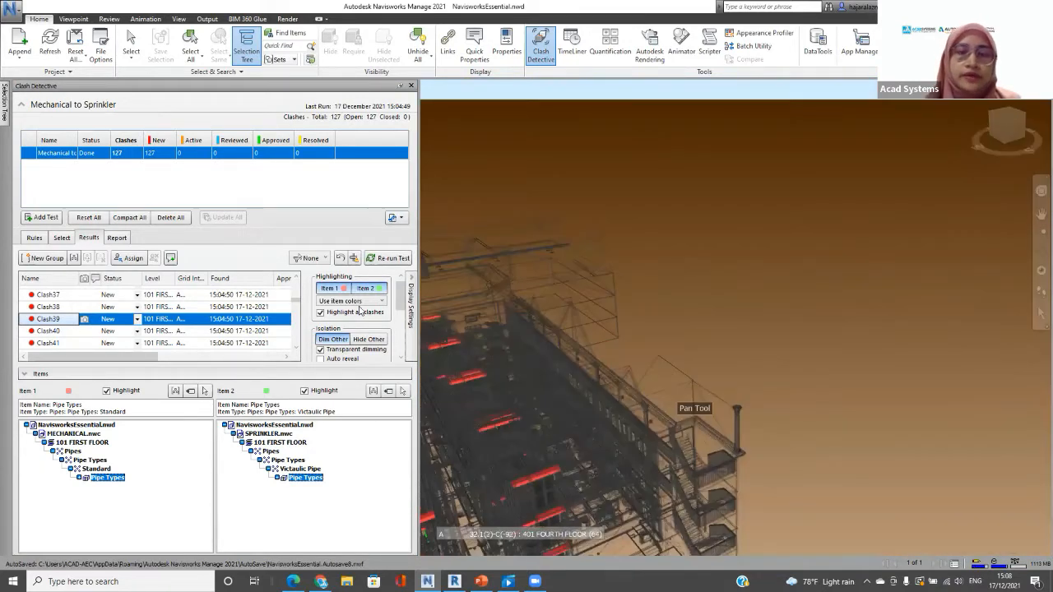
# Step: Focus the view back on Clash39 and turn off the highlighting of all clashes
pyautogui.scroll(-3, 359, 310)
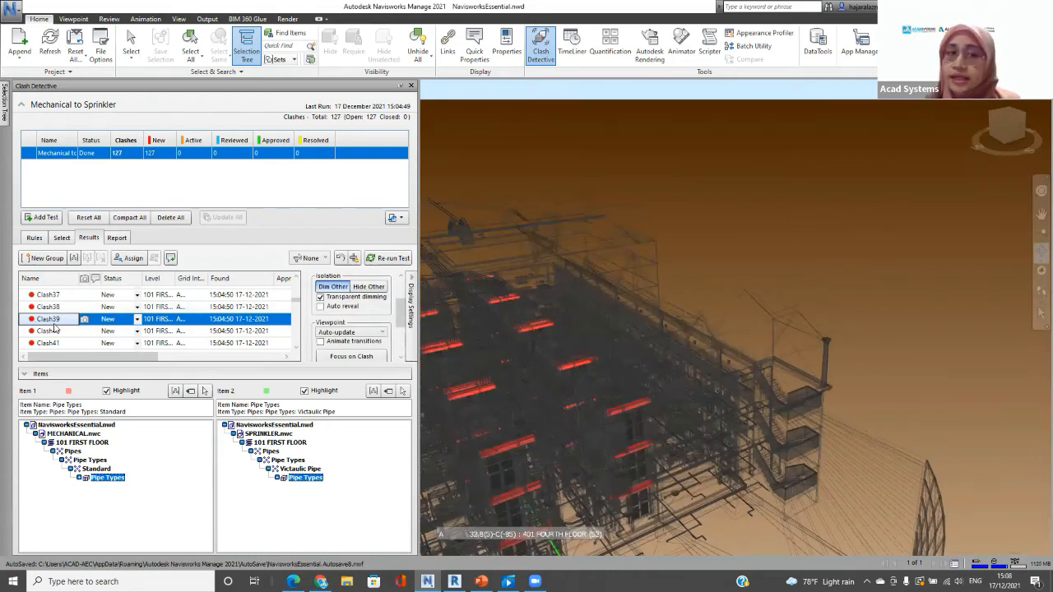
pyautogui.scroll(-1, 337, 331)
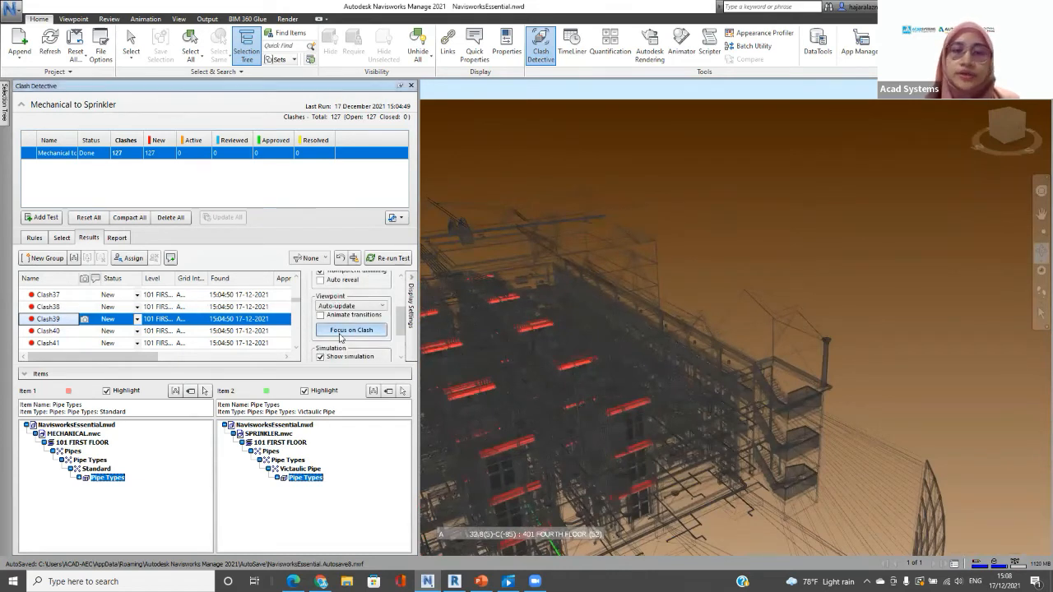
pyautogui.click(340, 330)
pyautogui.scroll(2, 343, 329)
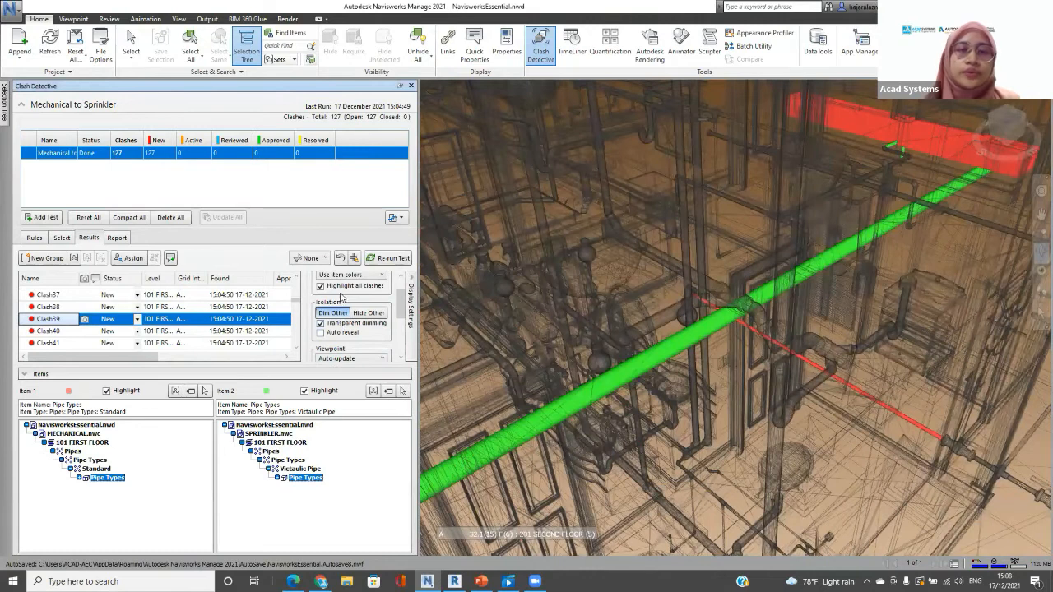
pyautogui.click(344, 288)
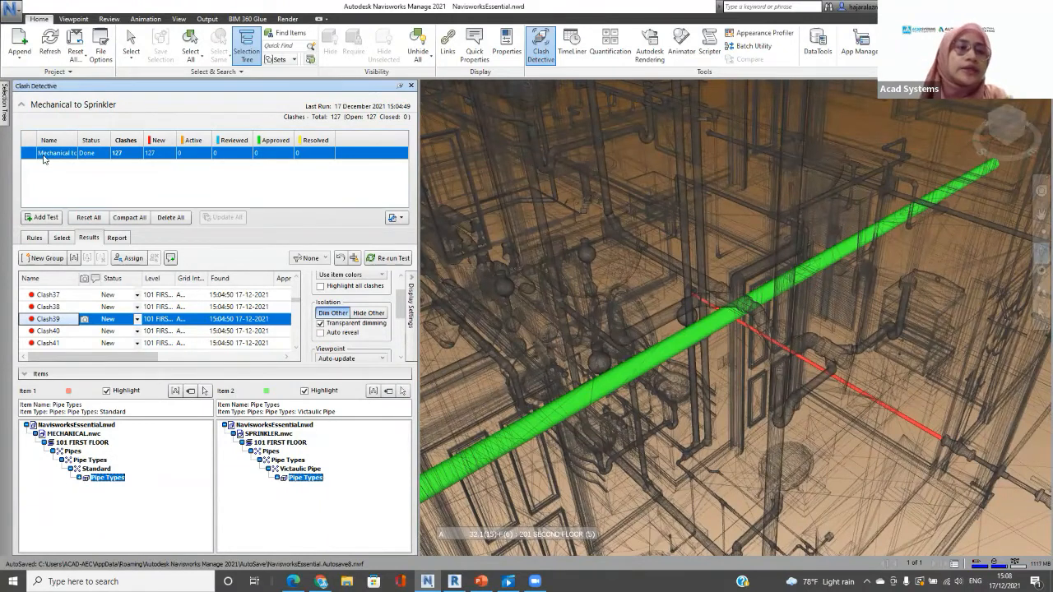
# Step: Add a new clash test and name it Architecture To Structure
pyautogui.click(45, 218)
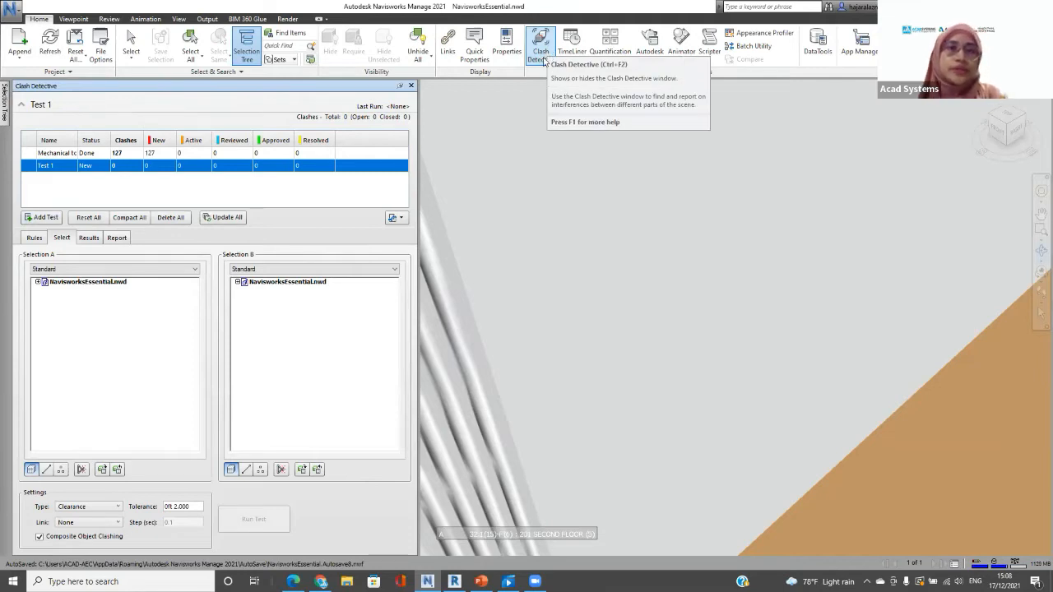
pyautogui.doubleClick(48, 167)
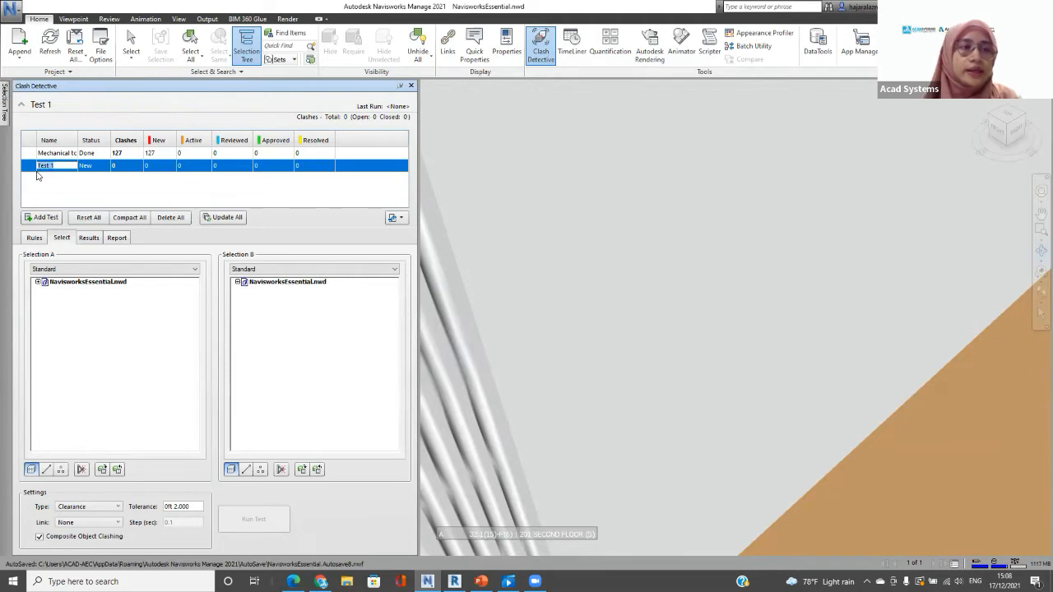
pyautogui.write('Arch')
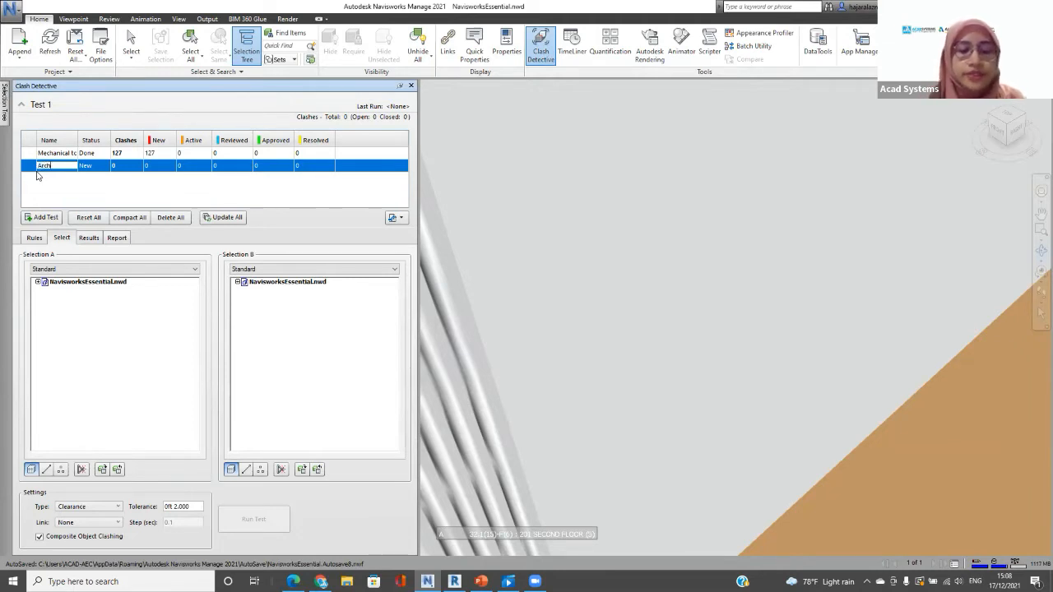
pyautogui.write('itecture To St')
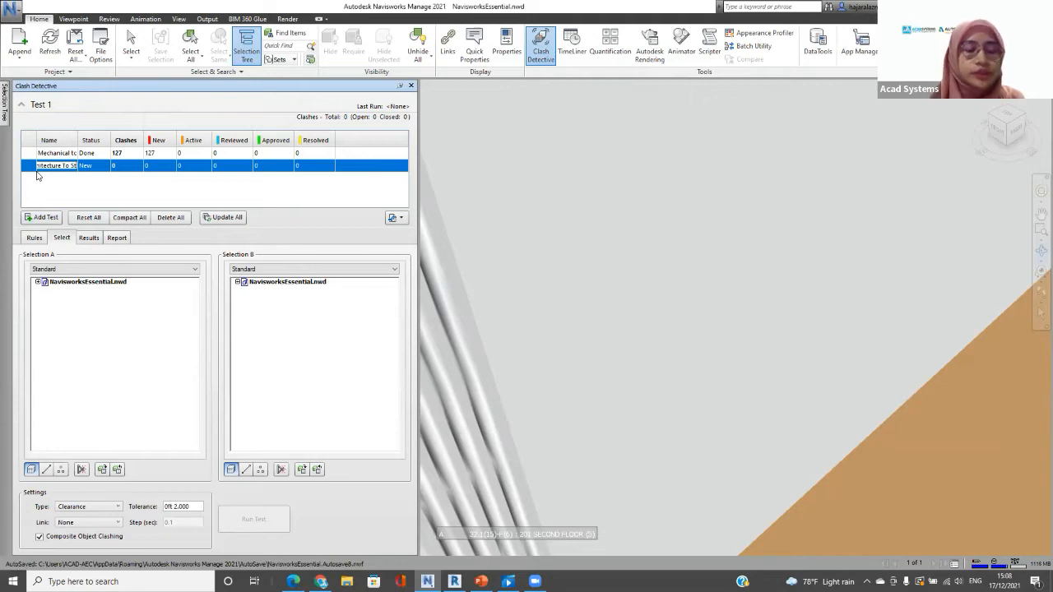
pyautogui.write('ructure')
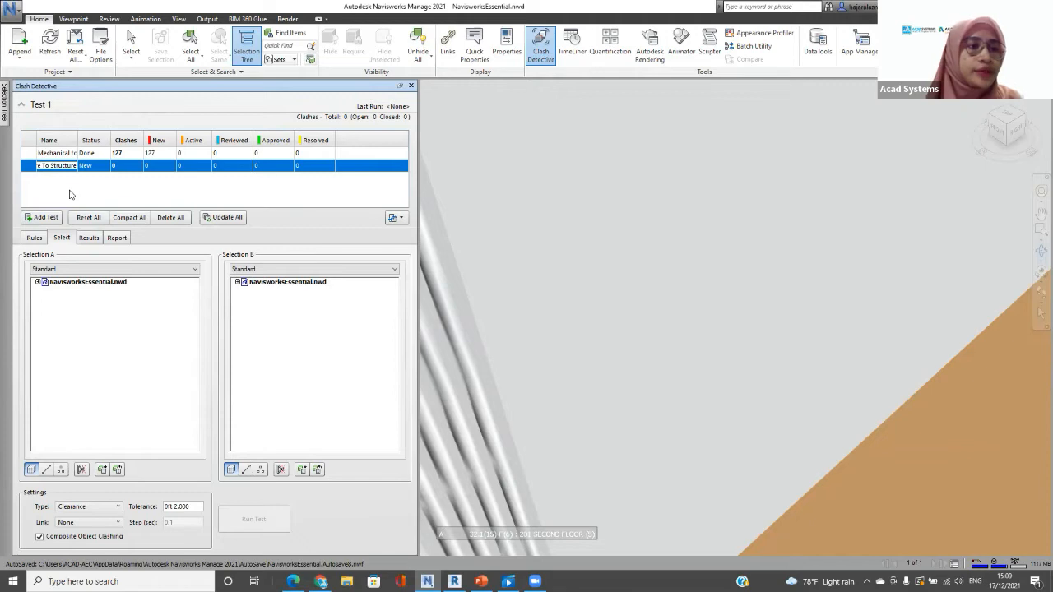
# Step: Look over the rules for ignoring clashes and the results area of the Architecture To Structure test
pyautogui.click(35, 240)
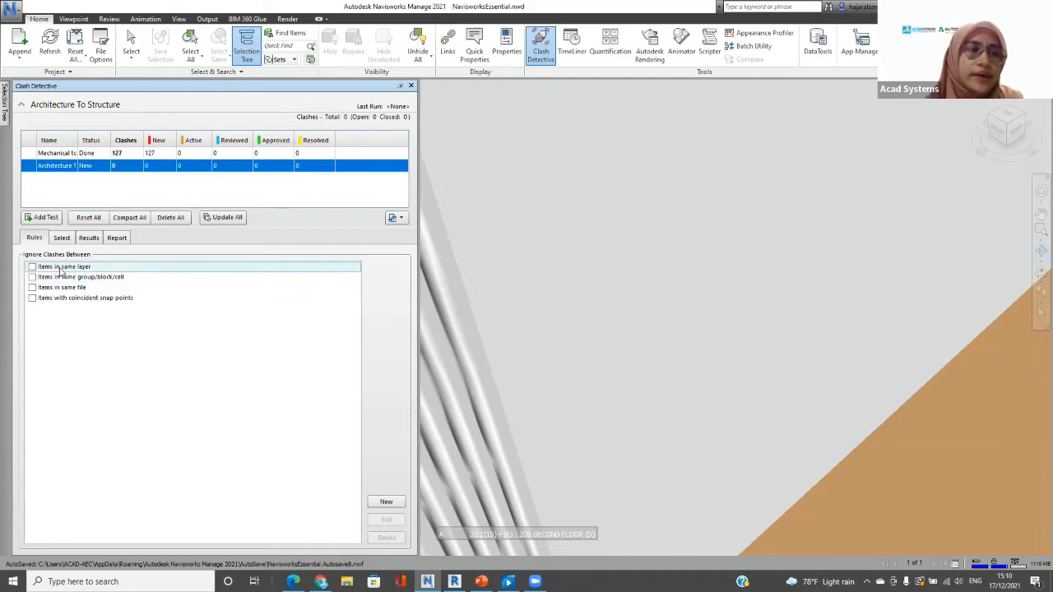
pyautogui.click(90, 237)
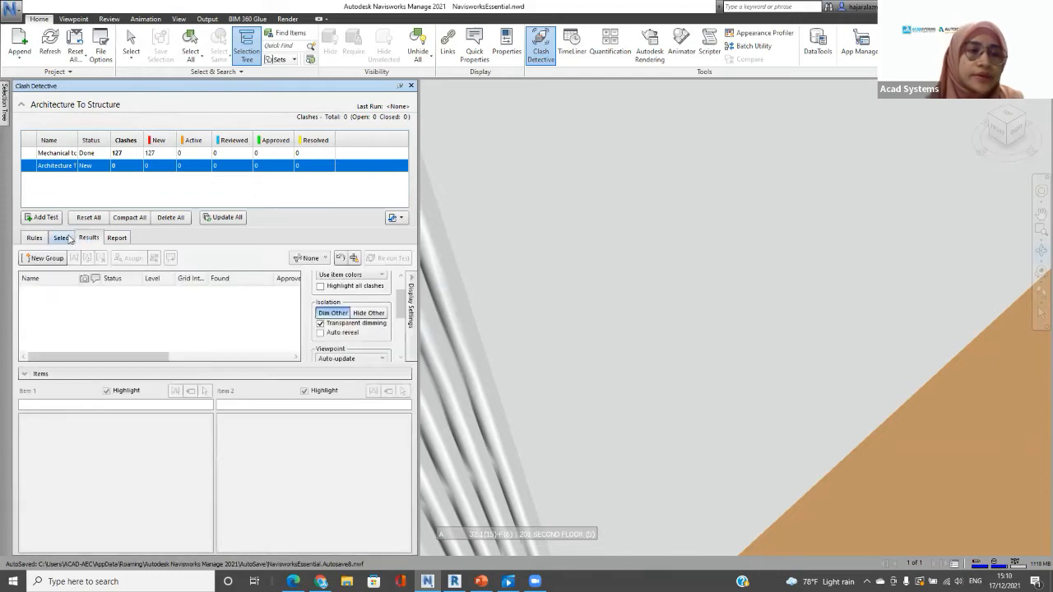
pyautogui.click(35, 238)
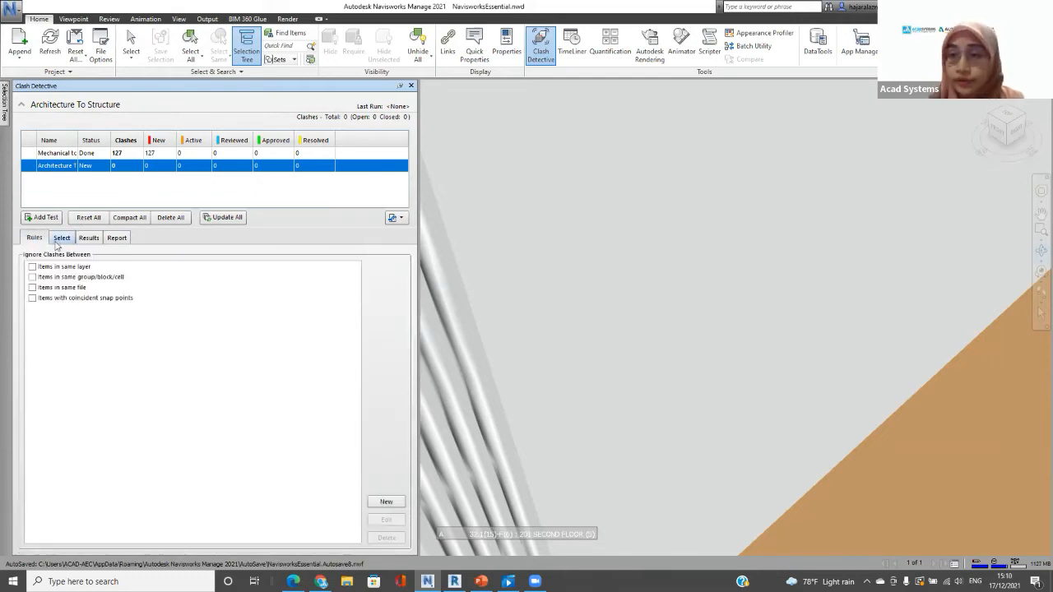
# Step: Choose ARCHITECTURAL.nwc as Selection A and STRUCTURAL.nwc as Selection B for the new test
pyautogui.click(61, 240)
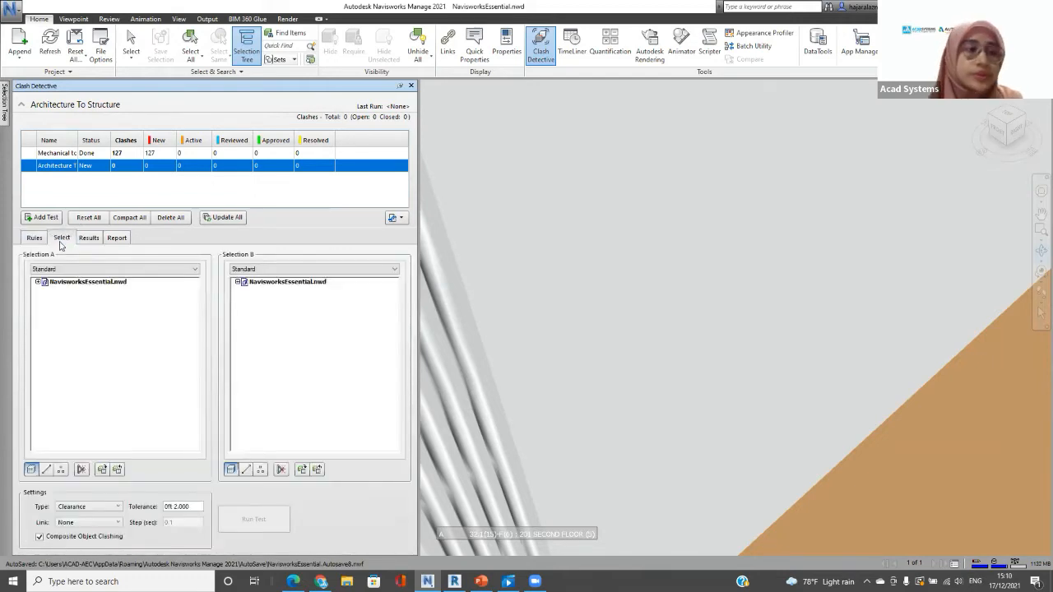
pyautogui.click(37, 281)
pyautogui.click(70, 291)
pyautogui.click(238, 282)
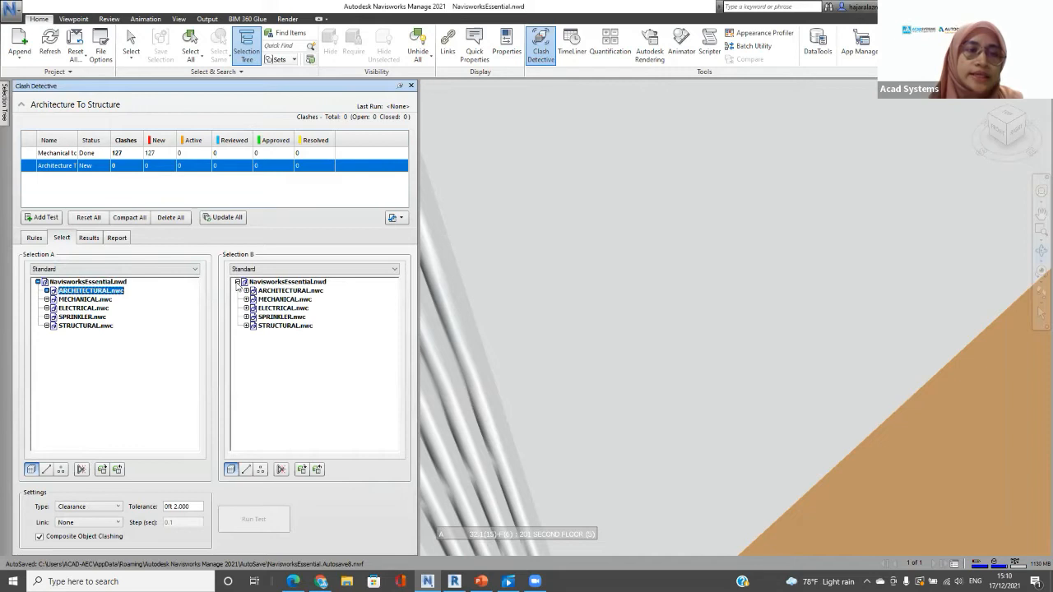
pyautogui.click(279, 327)
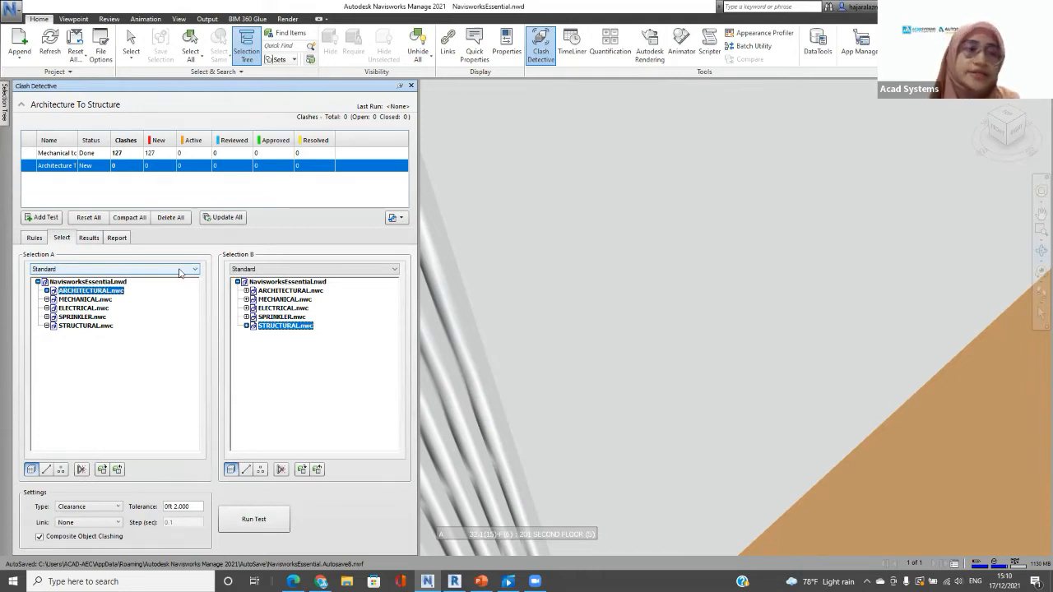
# Step: Try the Compact and Properties displays of the Selection A tree, browse the property categories, and return to Standard
pyautogui.click(87, 269)
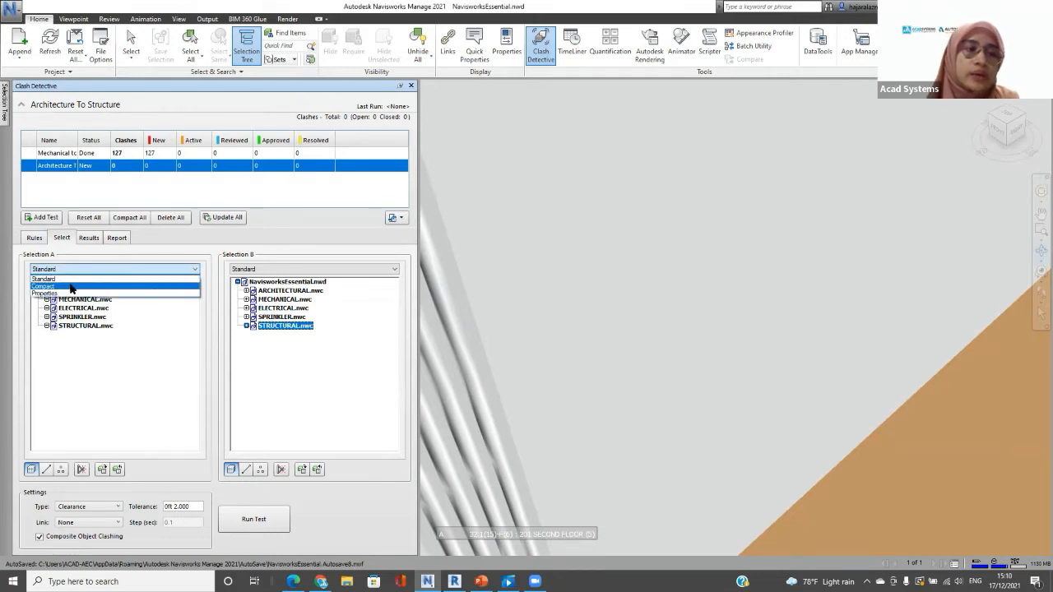
pyautogui.click(71, 286)
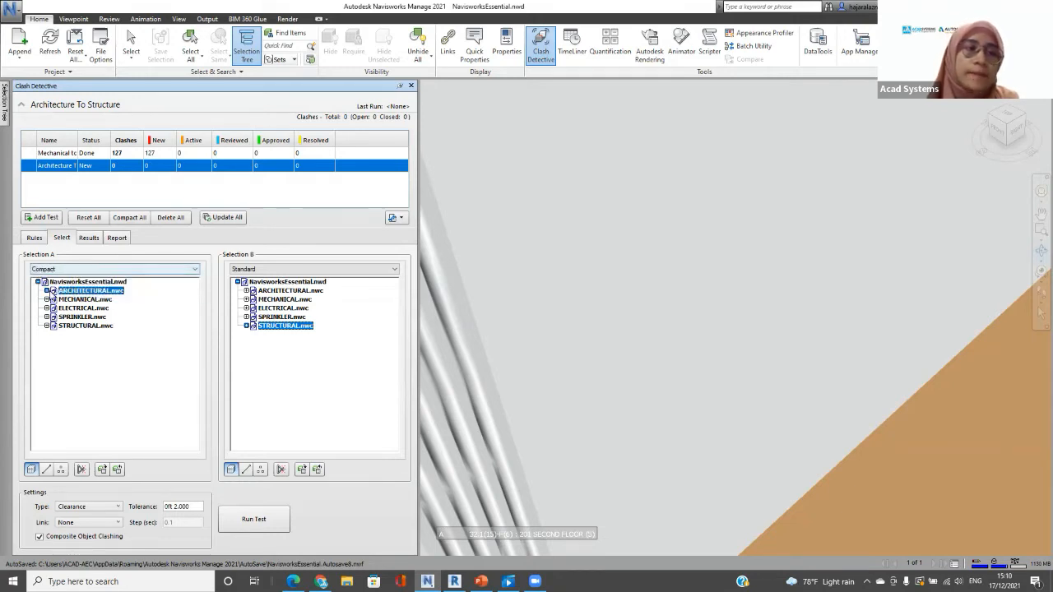
pyautogui.click(47, 291)
pyautogui.click(64, 270)
pyautogui.click(54, 293)
pyautogui.scroll(15, 66, 352)
pyautogui.scroll(3, 67, 352)
pyautogui.scroll(-12, 67, 352)
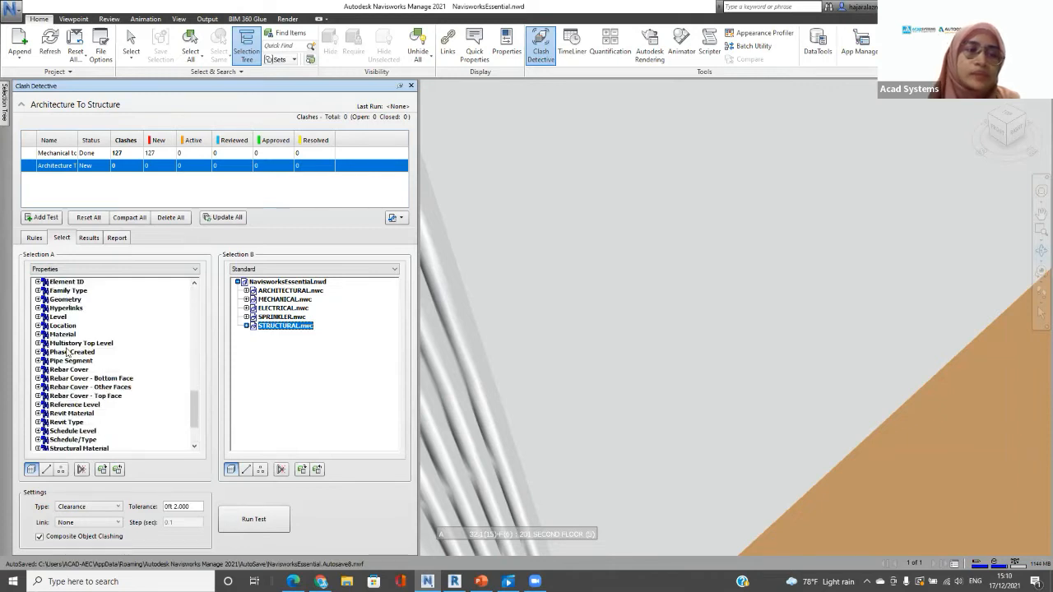
pyautogui.click(83, 269)
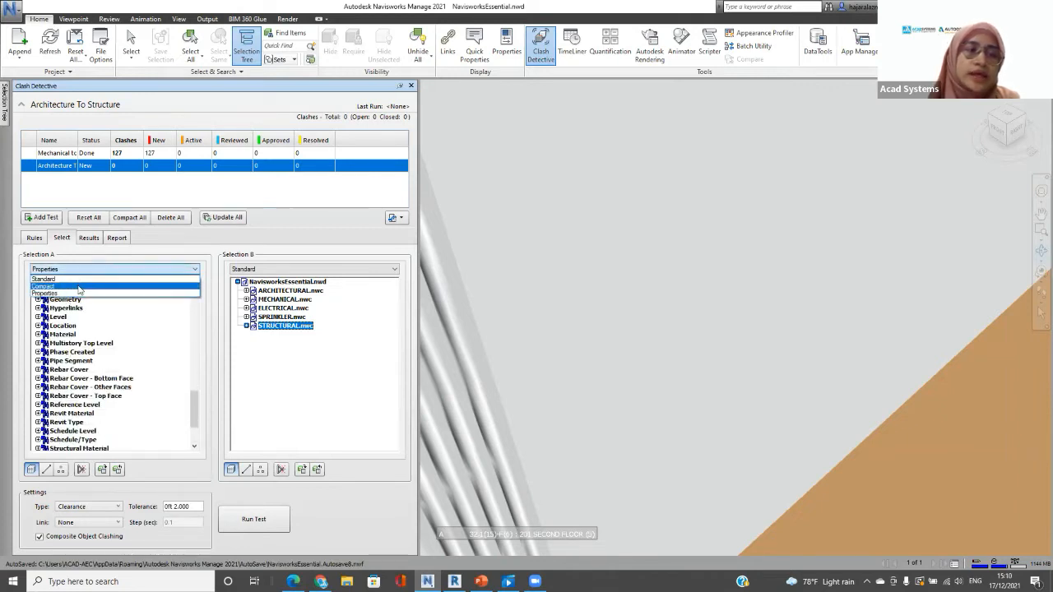
pyautogui.click(78, 279)
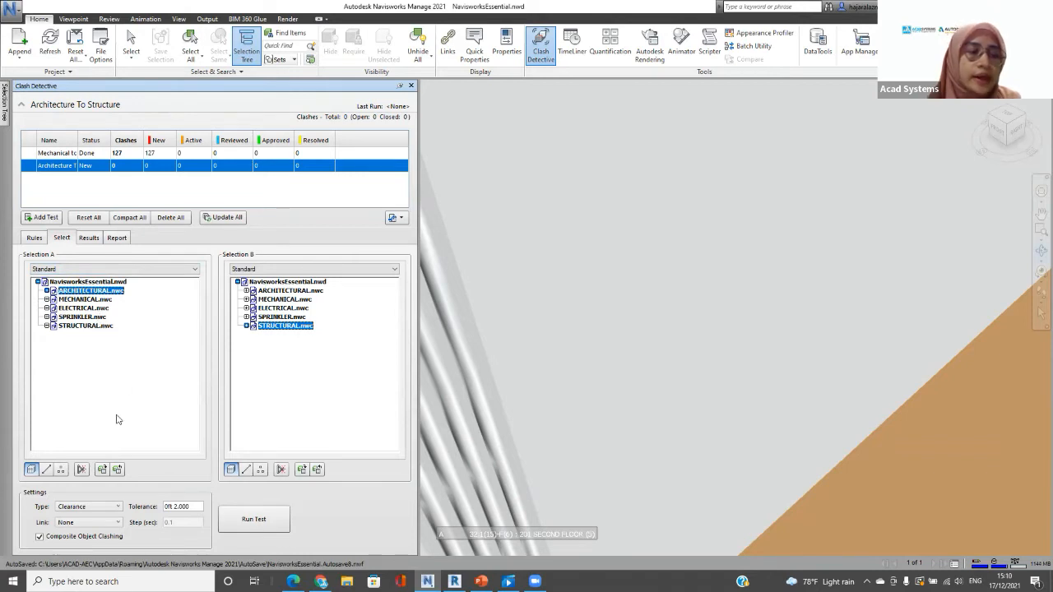
# Step: Set the test's clash type to Hard and its tolerance to 0
pyautogui.click(97, 506)
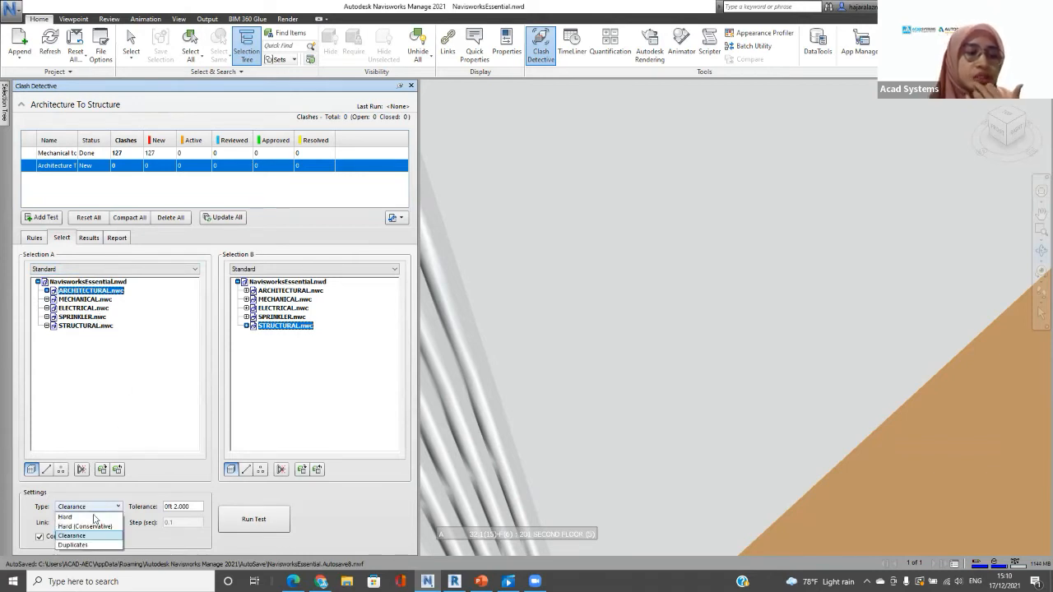
pyautogui.click(95, 517)
pyautogui.click(194, 507)
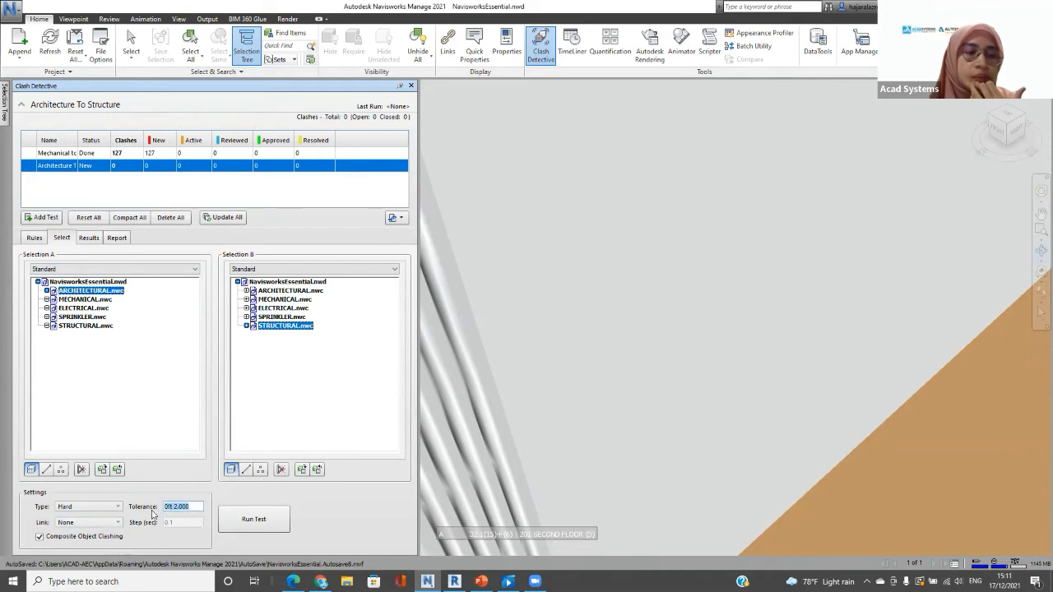
pyautogui.write('0')
# Step: Select ARCHITECTURAL.nwc again as Selection A and run the Architecture To Structure test
pyautogui.click(176, 405)
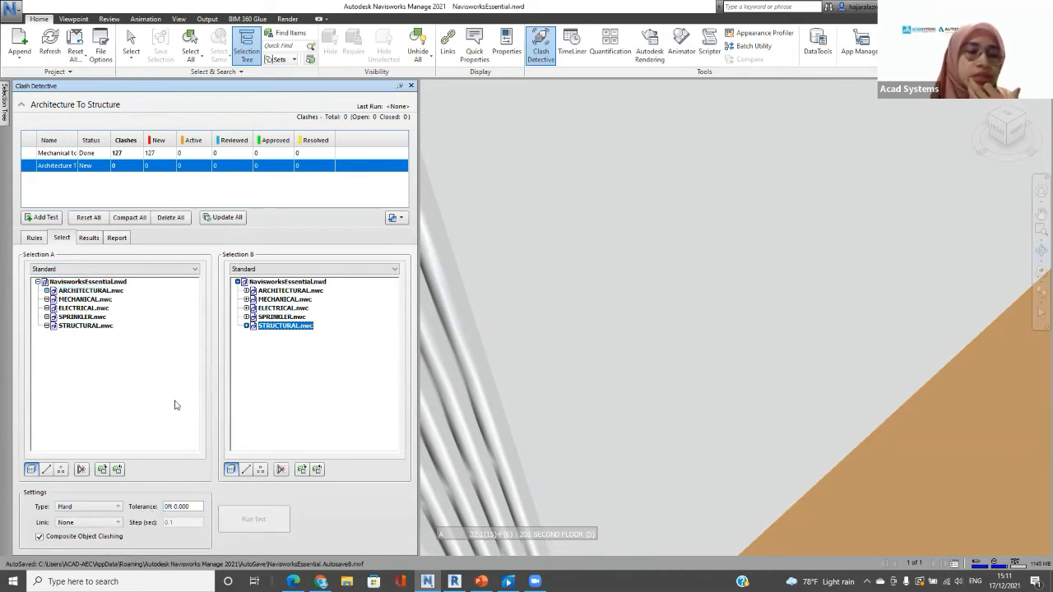
pyautogui.click(121, 292)
pyautogui.click(275, 520)
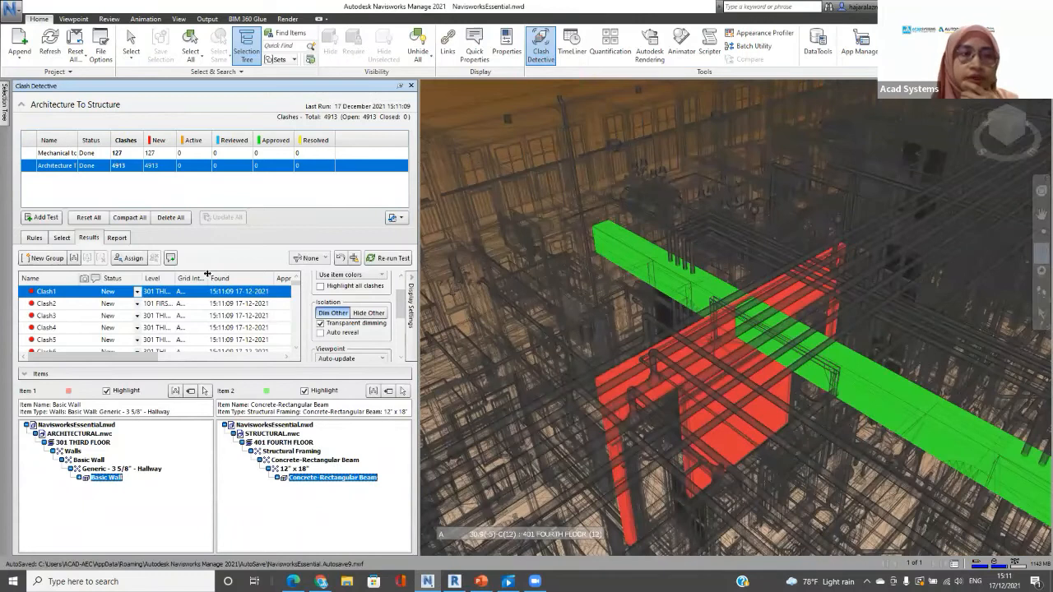
# Step: Reopen the Mechanical to Sprinkler results and view Clash2, Clash4 and Clash5
pyautogui.click(120, 154)
pyautogui.click(115, 166)
pyautogui.click(62, 154)
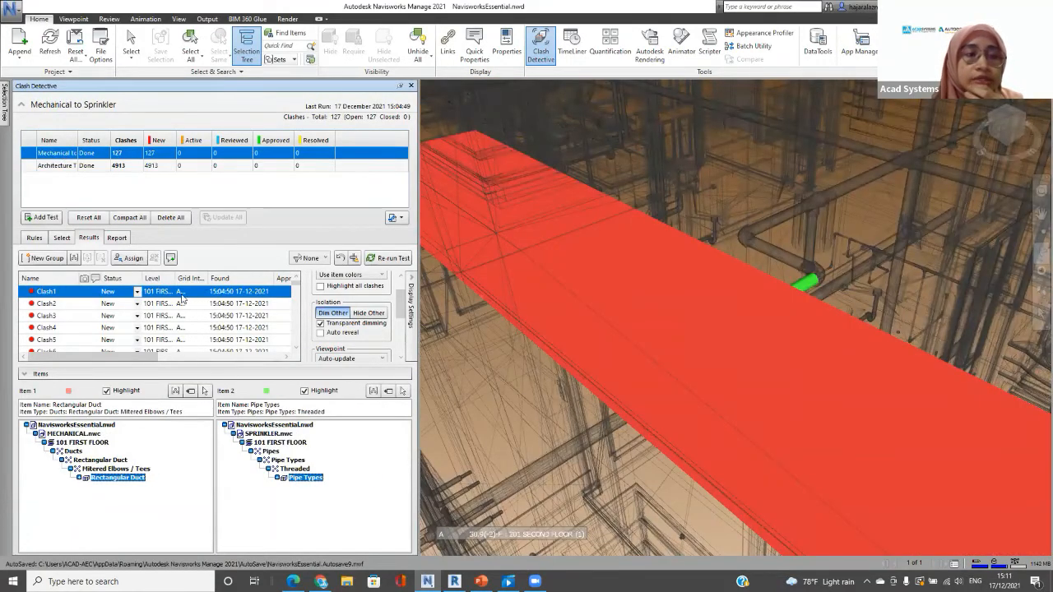
pyautogui.click(73, 304)
pyautogui.click(71, 327)
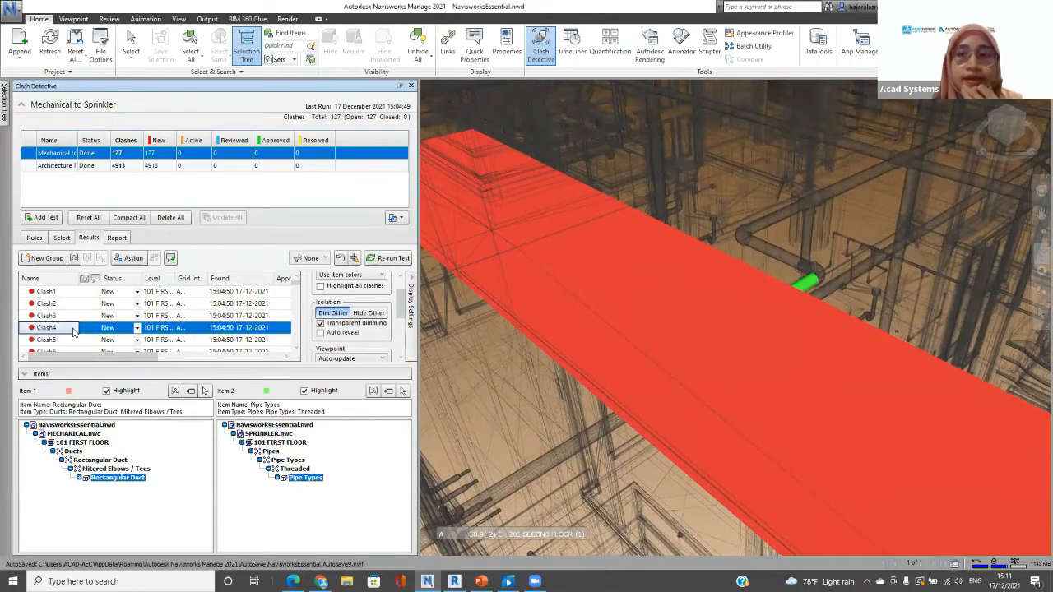
pyautogui.click(66, 340)
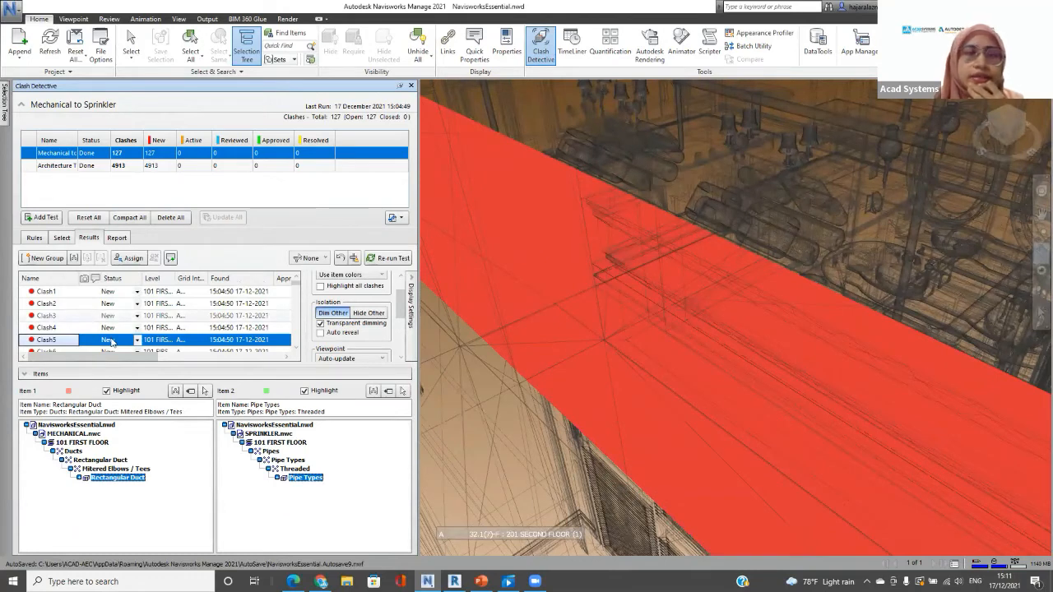
# Step: Inspect where the sprinkler pipe meets the duct in Clash10, and look at its available status options
pyautogui.scroll(-2, 127, 333)
pyautogui.click(115, 334)
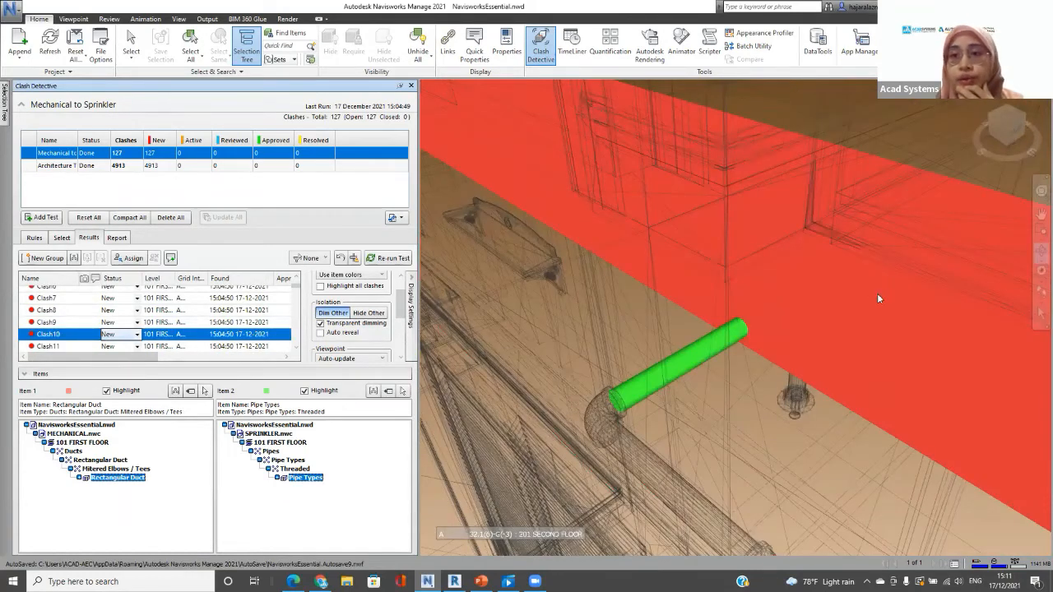
pyautogui.keyDown('shift'); pyautogui.moveTo(776, 283); pyautogui.dragTo(746, 324, button='middle'); pyautogui.keyUp('shift')
pyautogui.keyDown('shift'); pyautogui.moveTo(686, 254); pyautogui.dragTo(648, 217, button='middle'); pyautogui.keyUp('shift')
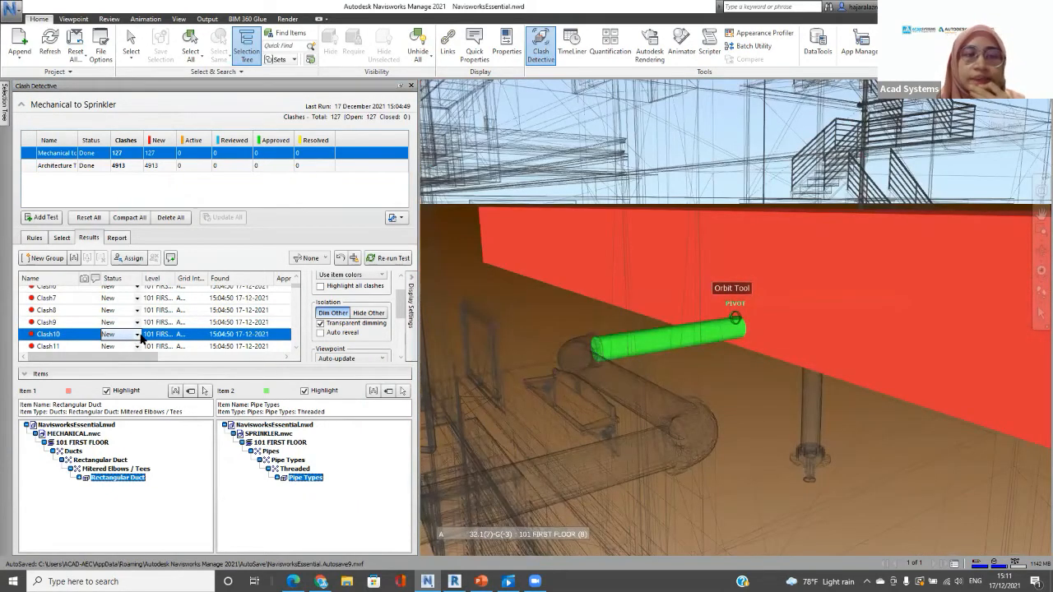
pyautogui.click(138, 335)
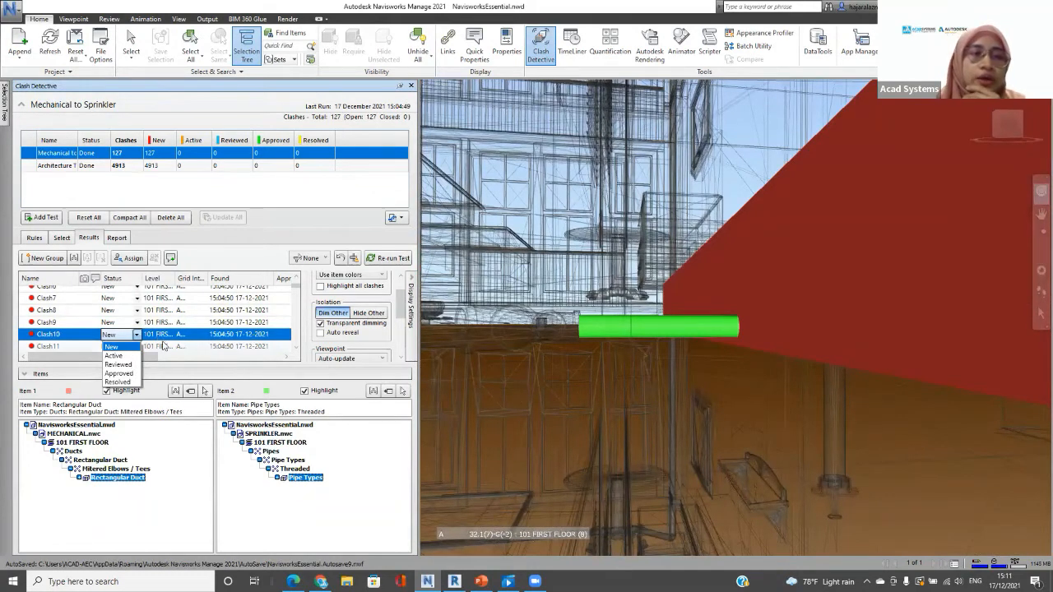
pyautogui.click(160, 337)
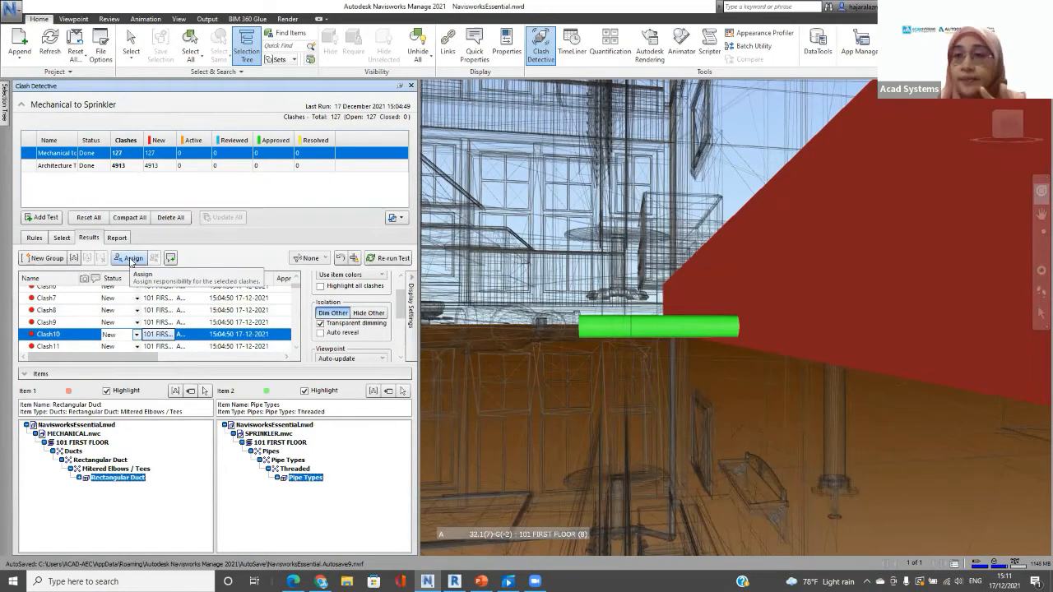
# Step: Assign Clash10 to AB and check the entry in the clash's assignment details
pyautogui.click(131, 259)
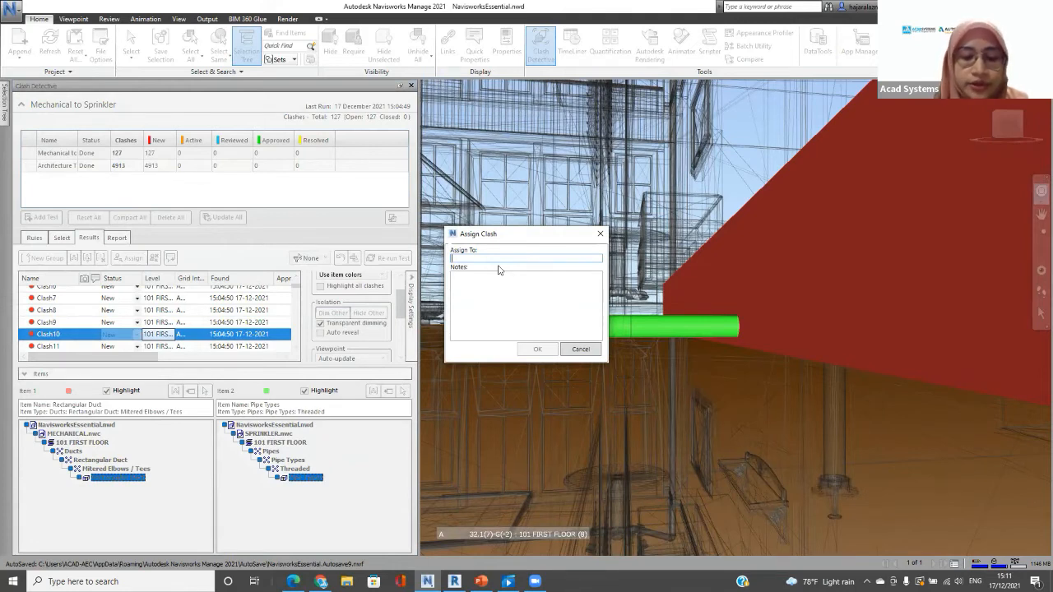
pyautogui.write('A')
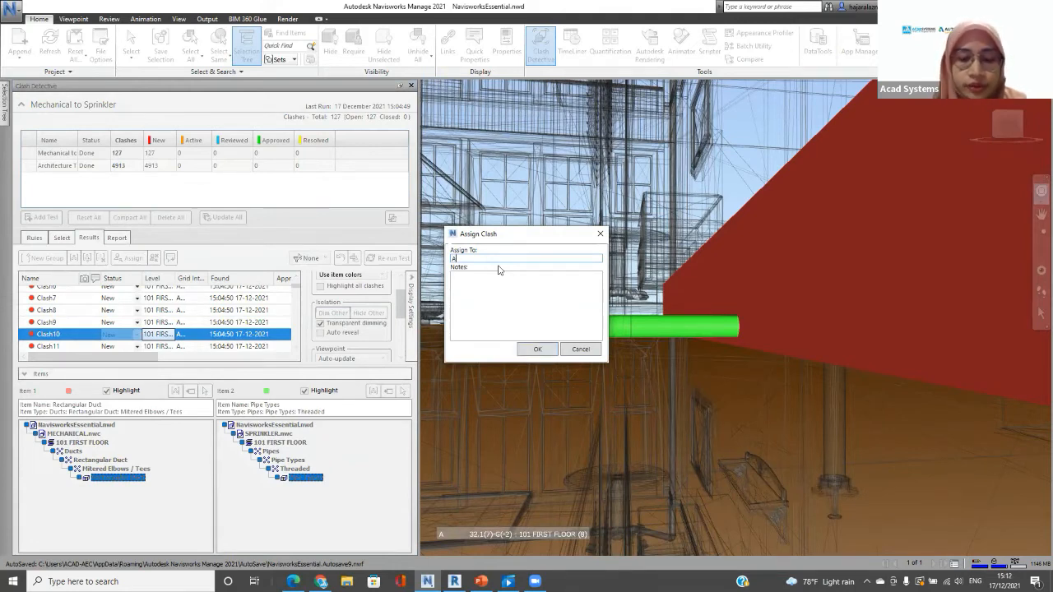
pyautogui.write('S')
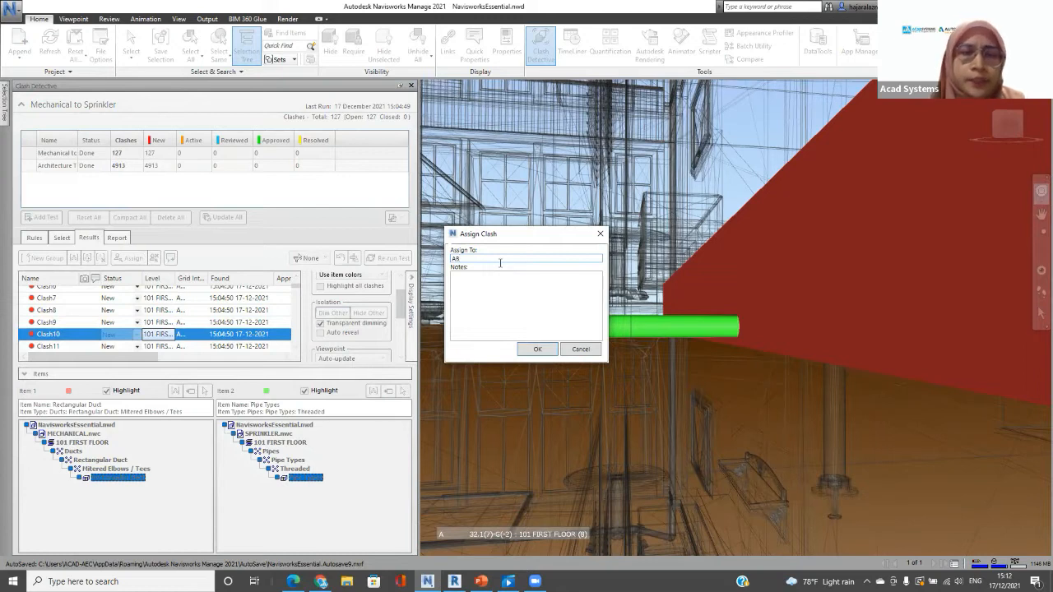
pyautogui.click(536, 349)
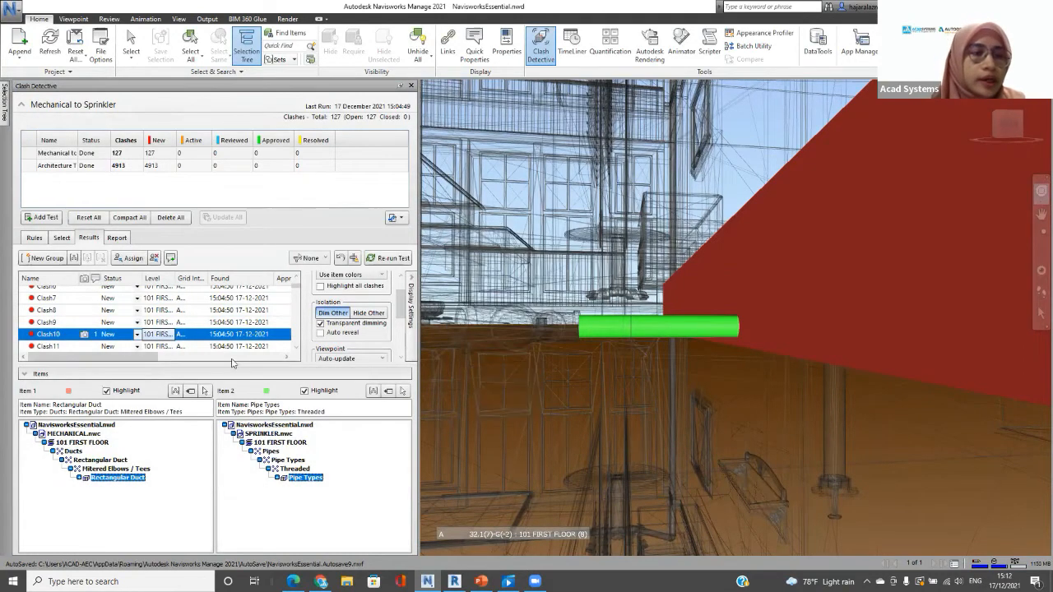
pyautogui.moveTo(141, 359); pyautogui.dragTo(260, 352)
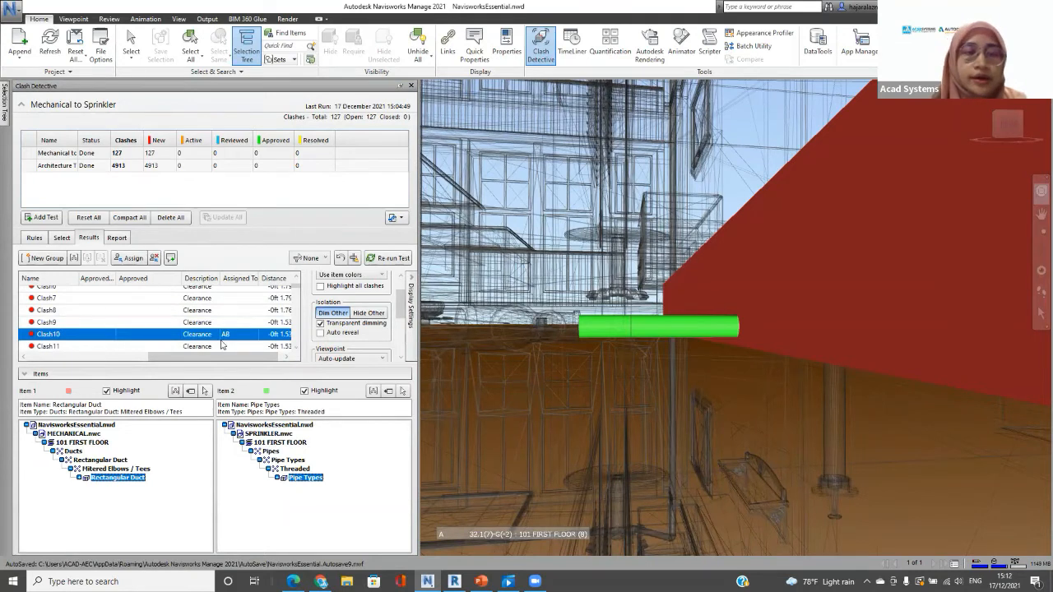
pyautogui.click(70, 359)
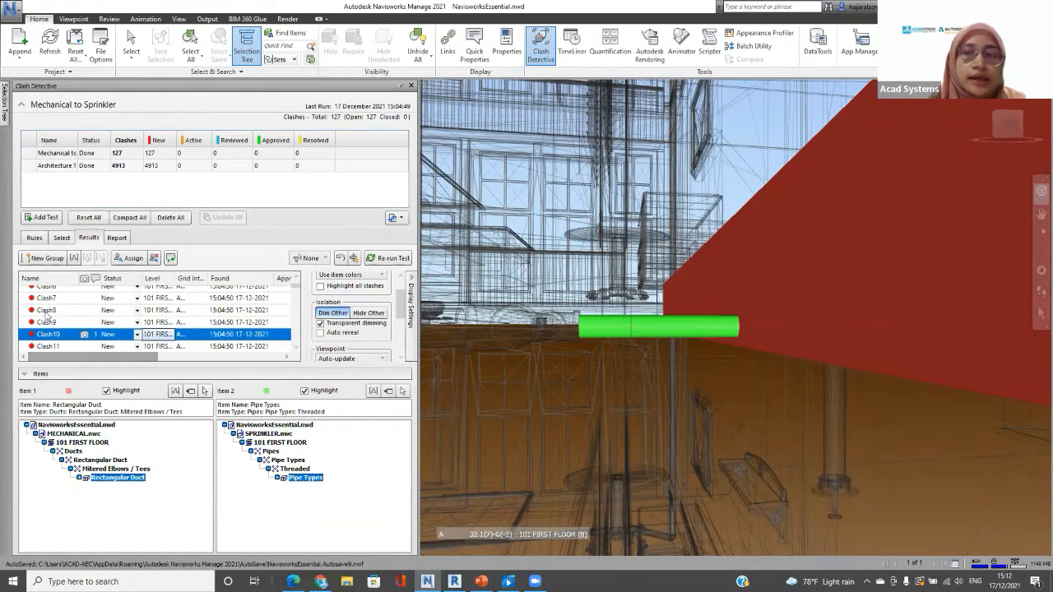
# Step: View Clash8 and the last clash in the list, Clash127, and locate the Clash127 items within the whole building
pyautogui.click(50, 310)
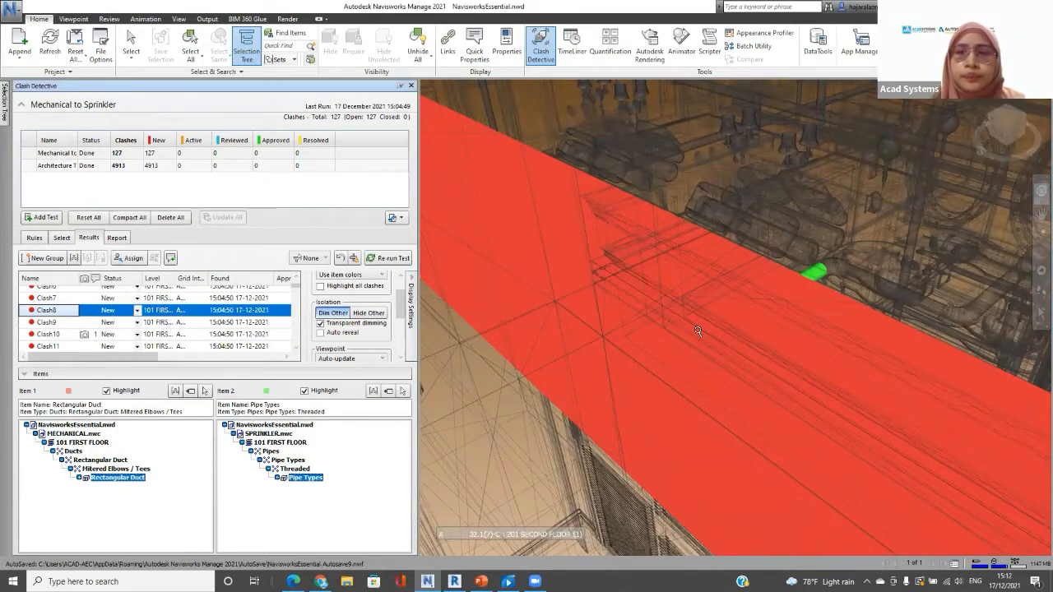
pyautogui.press('End')
pyautogui.rightClick(697, 331)
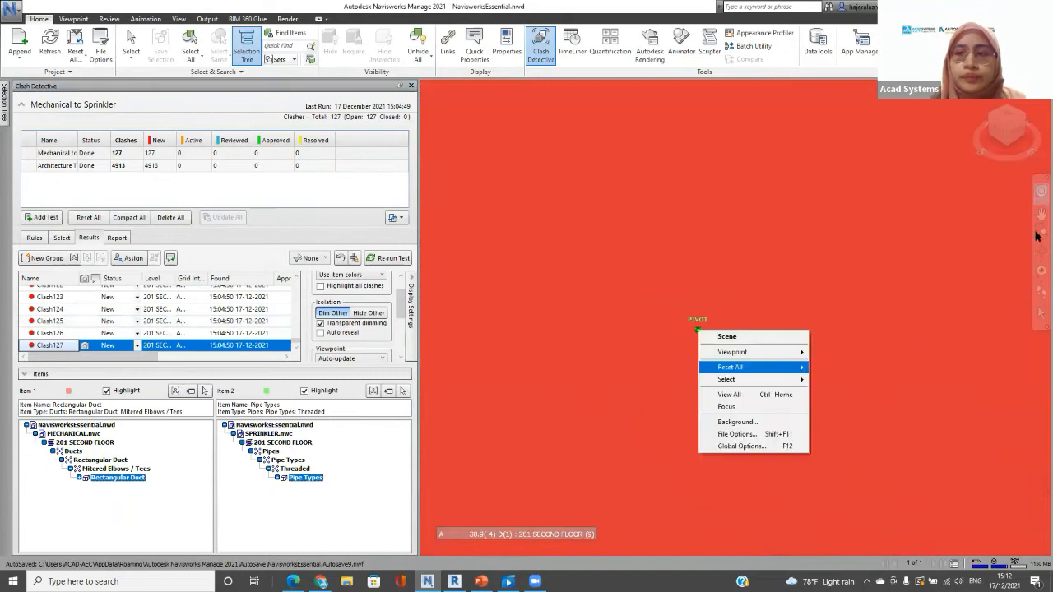
pyautogui.click(1007, 129)
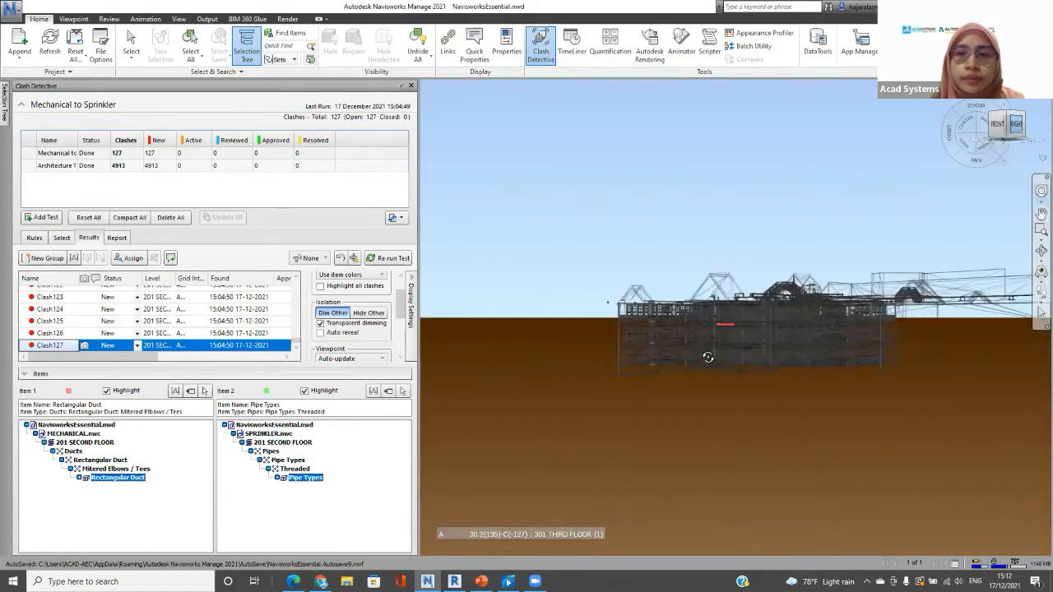
pyautogui.moveTo(708, 357); pyautogui.dragTo(747, 324)
pyautogui.scroll(-2, 730, 339)
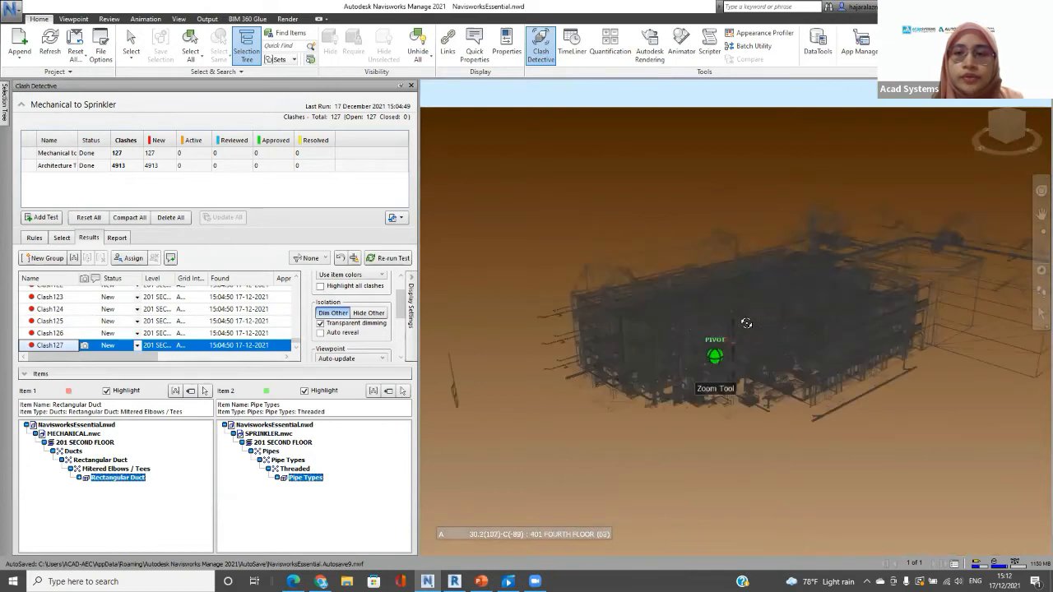
pyautogui.scroll(2, 746, 323)
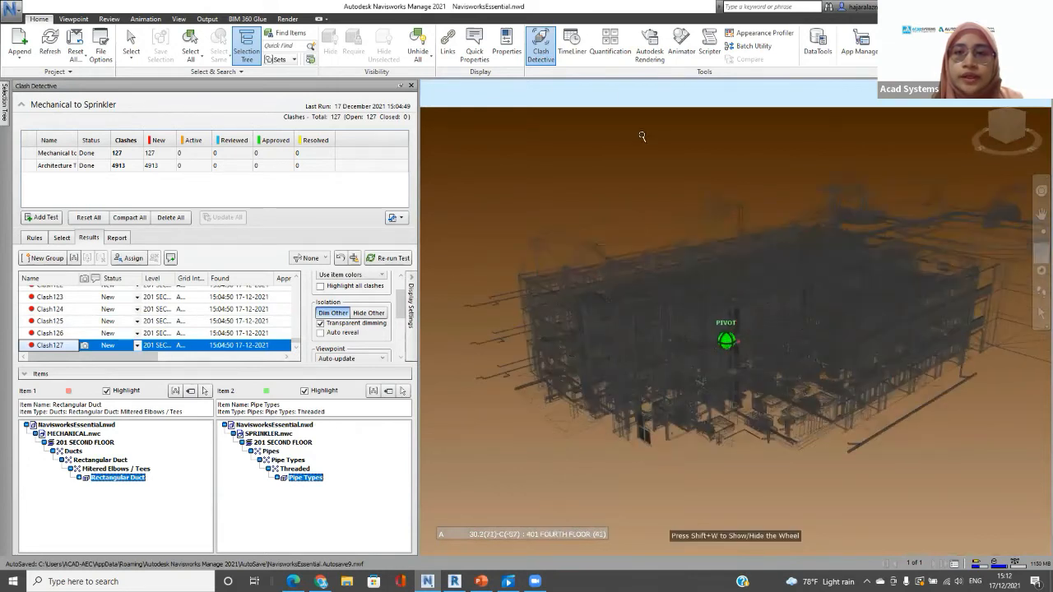
pyautogui.scroll(2, 642, 137)
pyautogui.scroll(2, 723, 327)
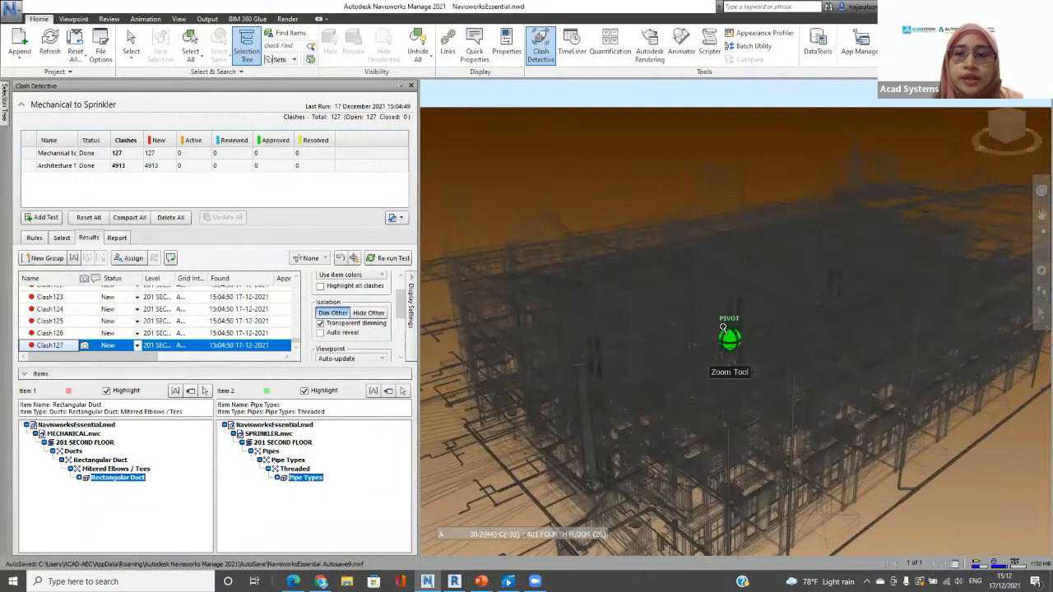
# Step: Examine the Clash127 duct up close from several angles to find where the sprinkler pipe meets it
pyautogui.scroll(-3, 364, 329)
pyautogui.scroll(3, 663, 317)
pyautogui.scroll(-3, 663, 317)
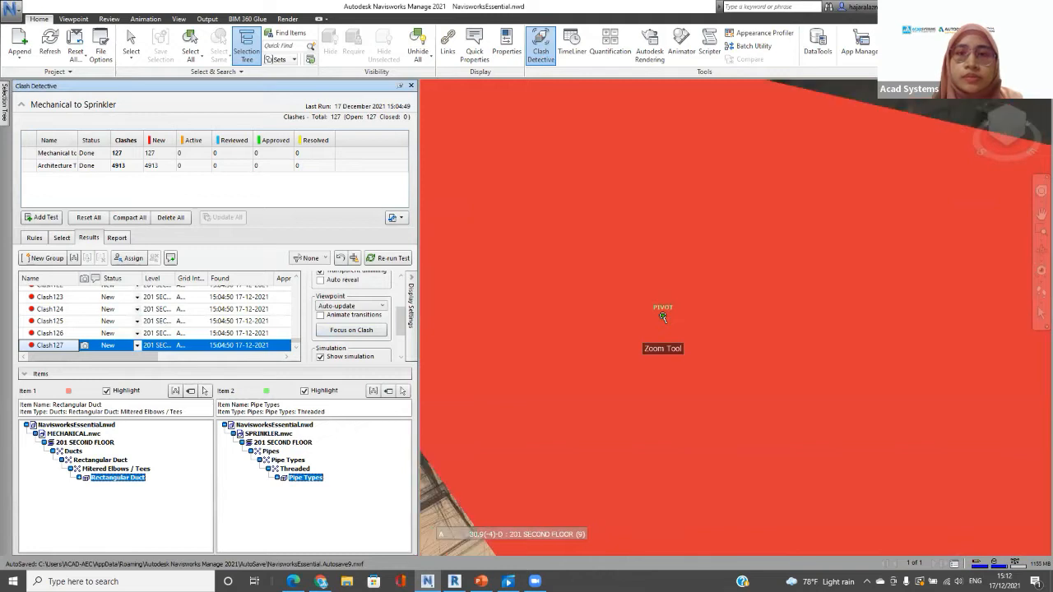
pyautogui.scroll(-1, 663, 317)
pyautogui.scroll(-1, 662, 317)
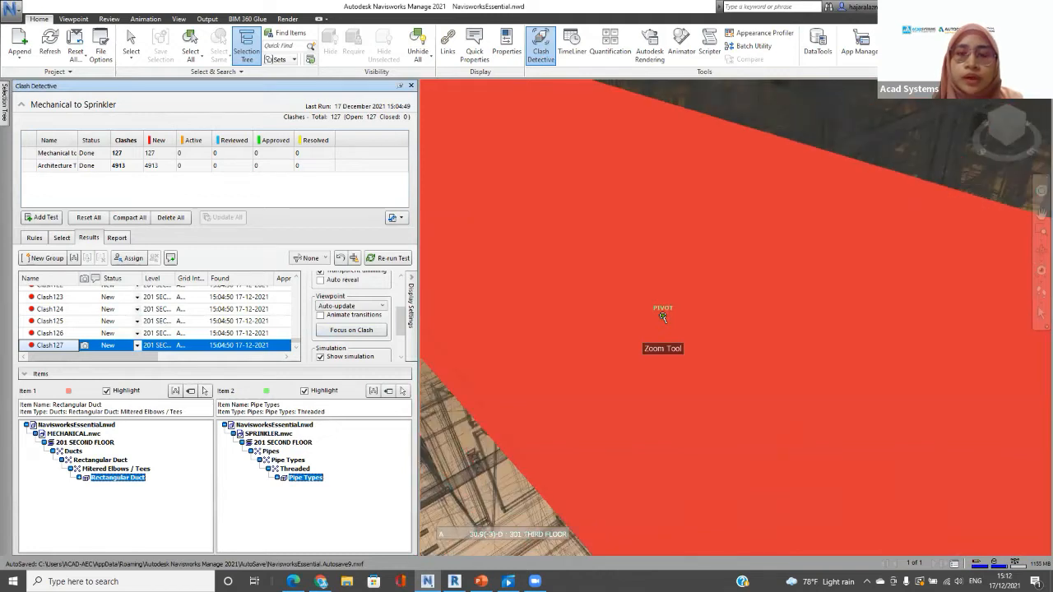
pyautogui.scroll(-1, 662, 317)
pyautogui.scroll(-1, 770, 324)
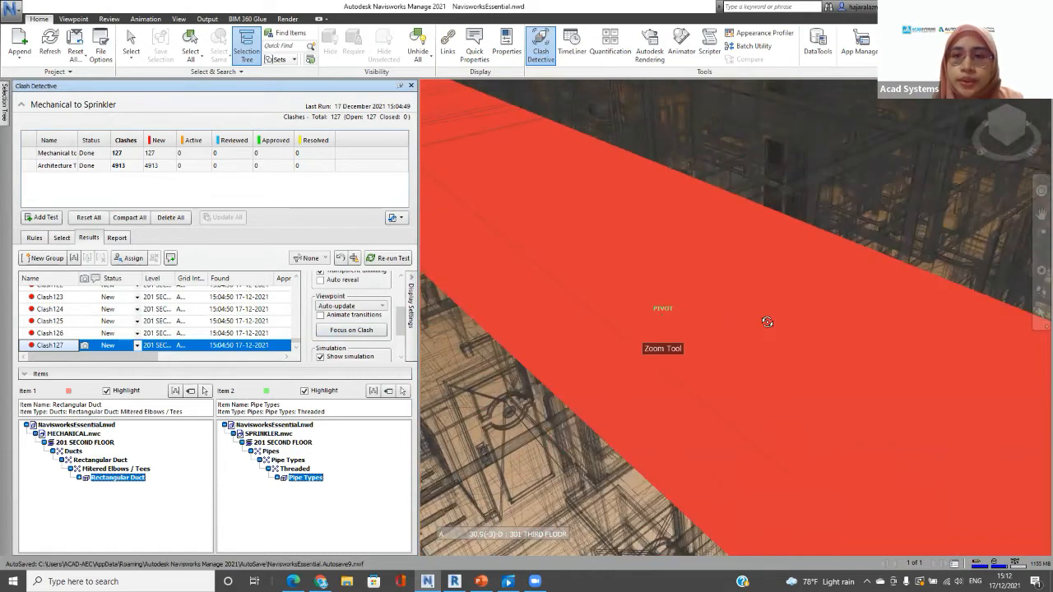
pyautogui.scroll(-1, 770, 317)
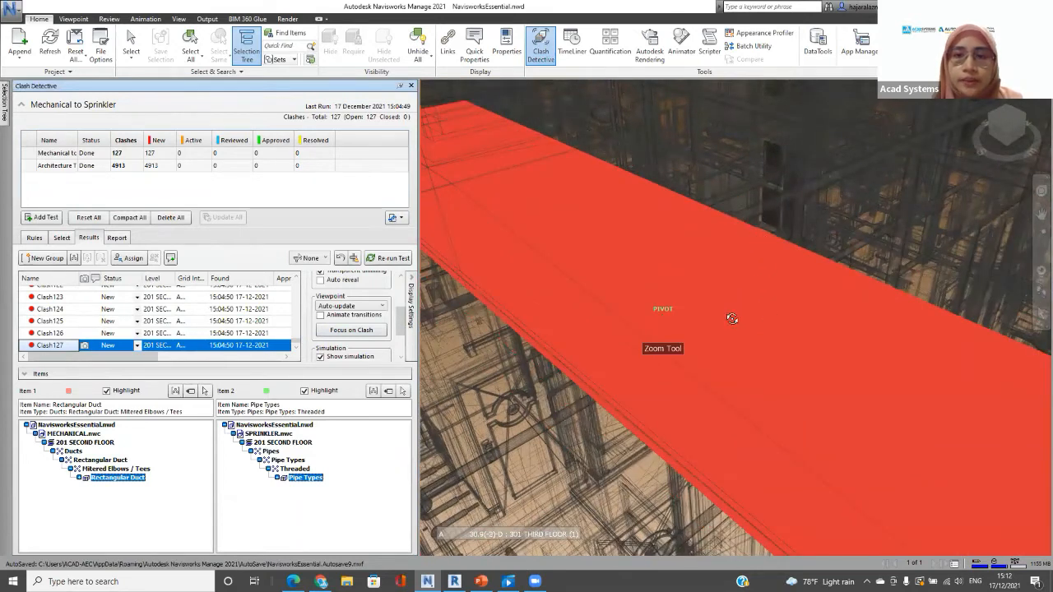
pyautogui.scroll(-1, 734, 319)
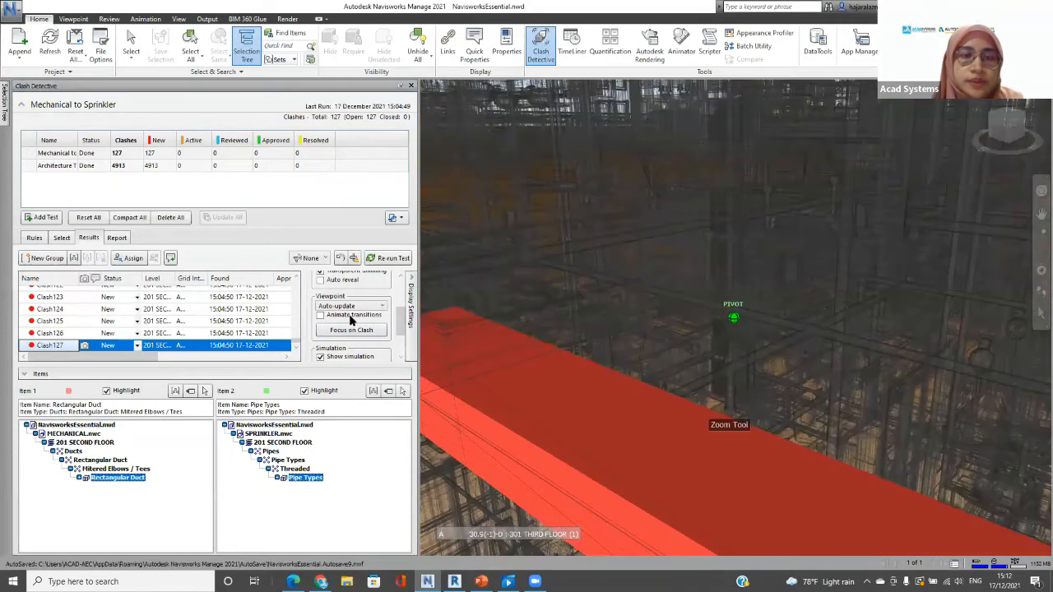
# Step: Isolate the Clash127 items with Hide Other and bring the full length of the duct into view
pyautogui.scroll(1, 364, 318)
pyautogui.click(364, 315)
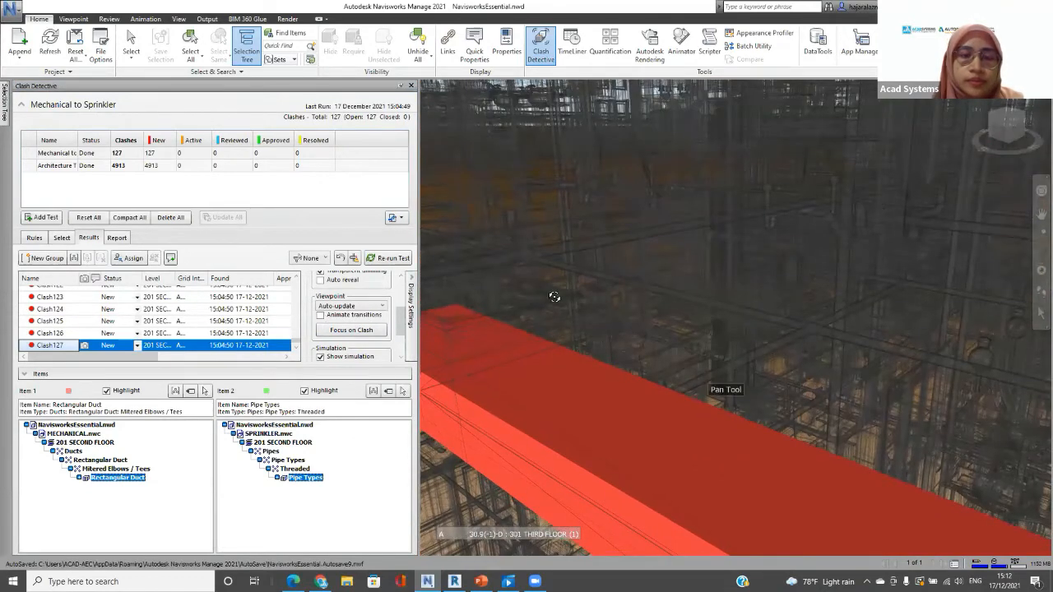
pyautogui.scroll(-1, 698, 351)
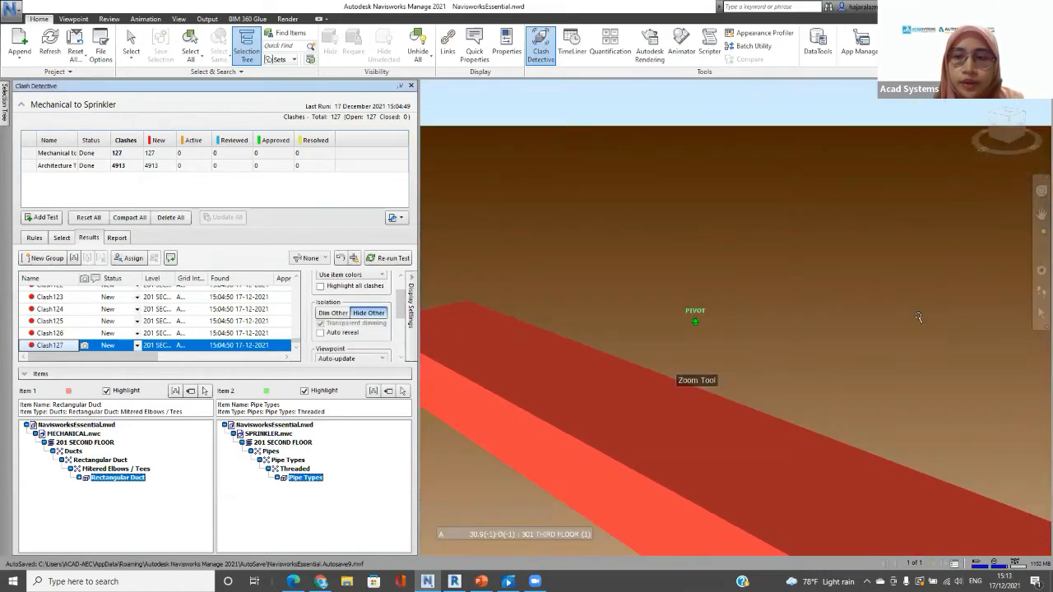
pyautogui.scroll(-3, 915, 385)
pyautogui.click(1040, 216)
pyautogui.moveTo(778, 285); pyautogui.dragTo(730, 261)
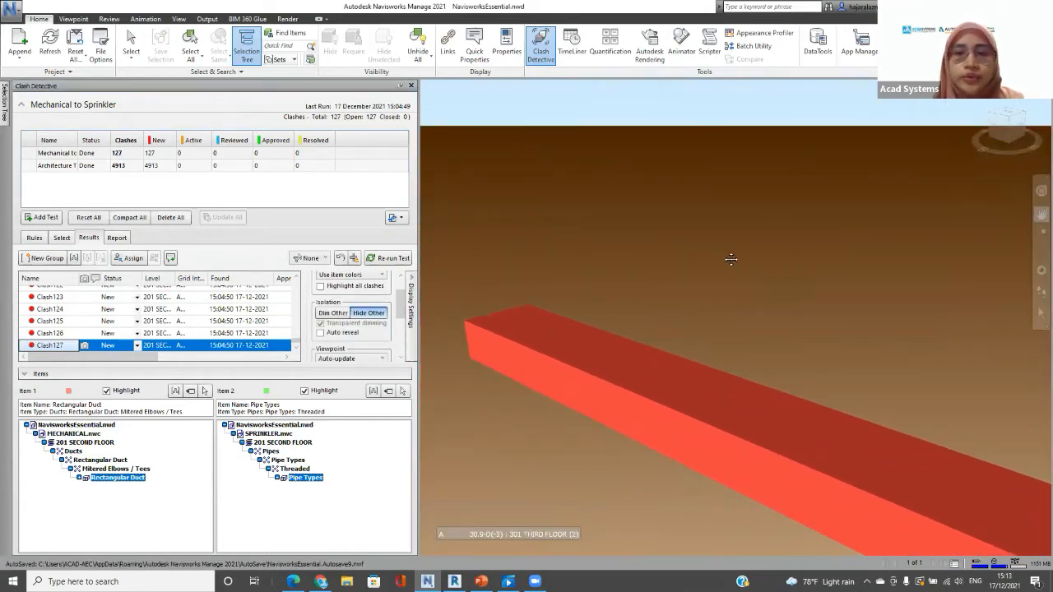
# Step: Set Clash127's status to Resolved and compact all clash tests to remove resolved clashes
pyautogui.click(118, 345)
pyautogui.click(136, 345)
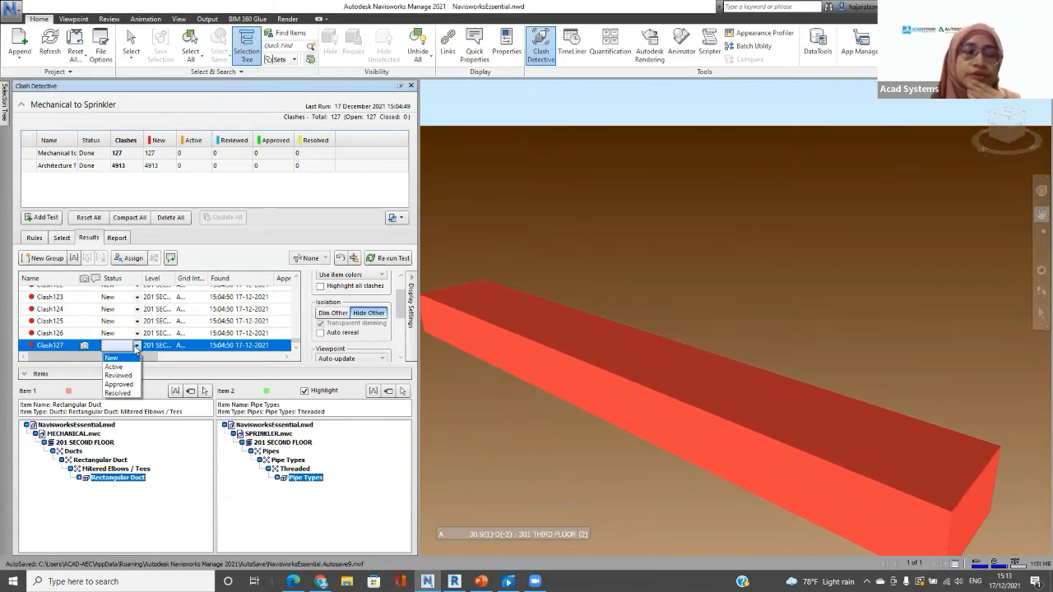
pyautogui.click(129, 394)
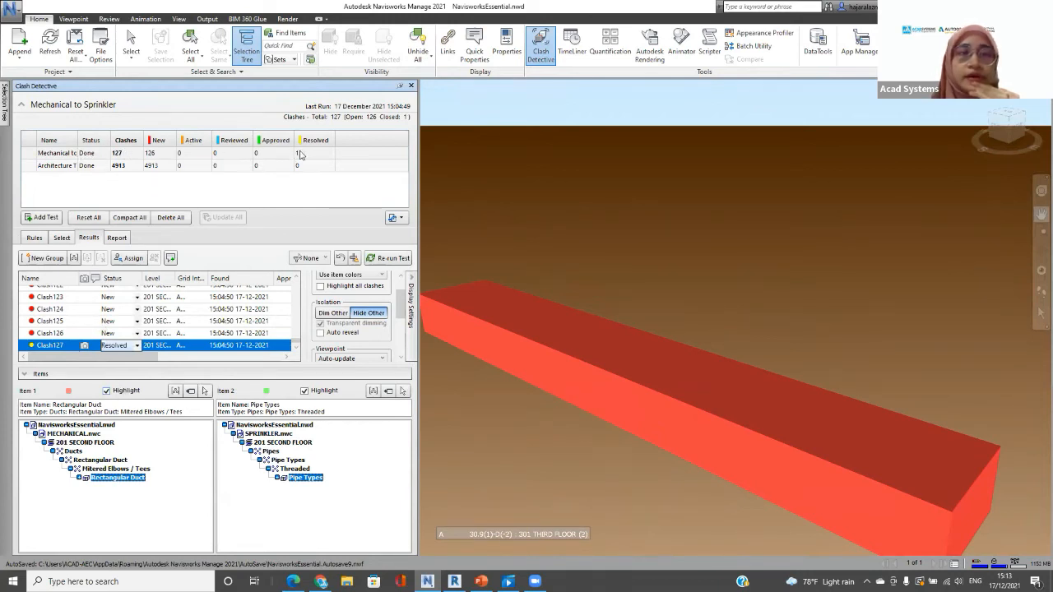
pyautogui.click(129, 154)
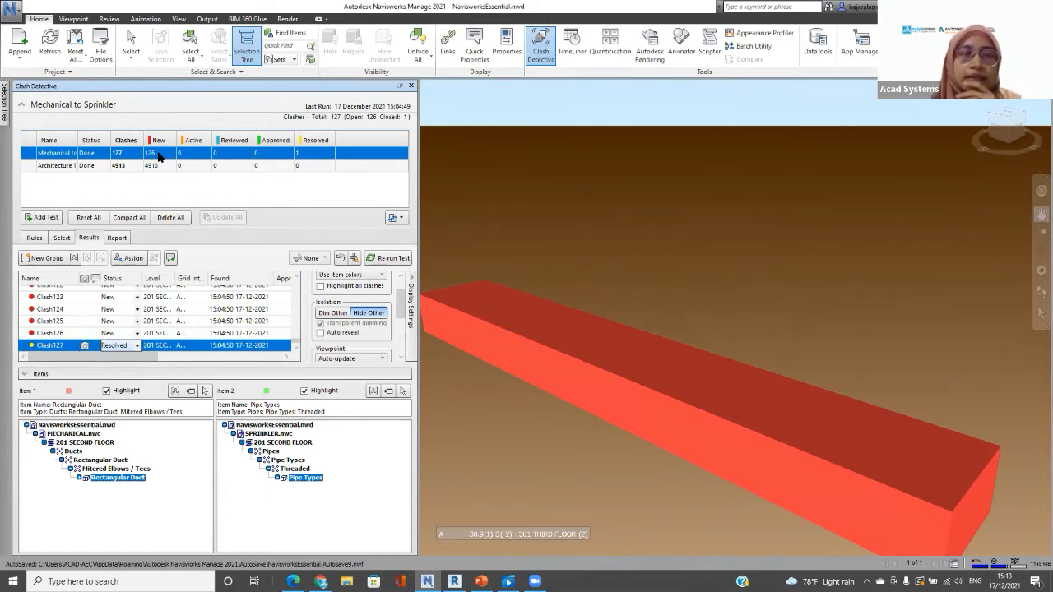
pyautogui.click(130, 218)
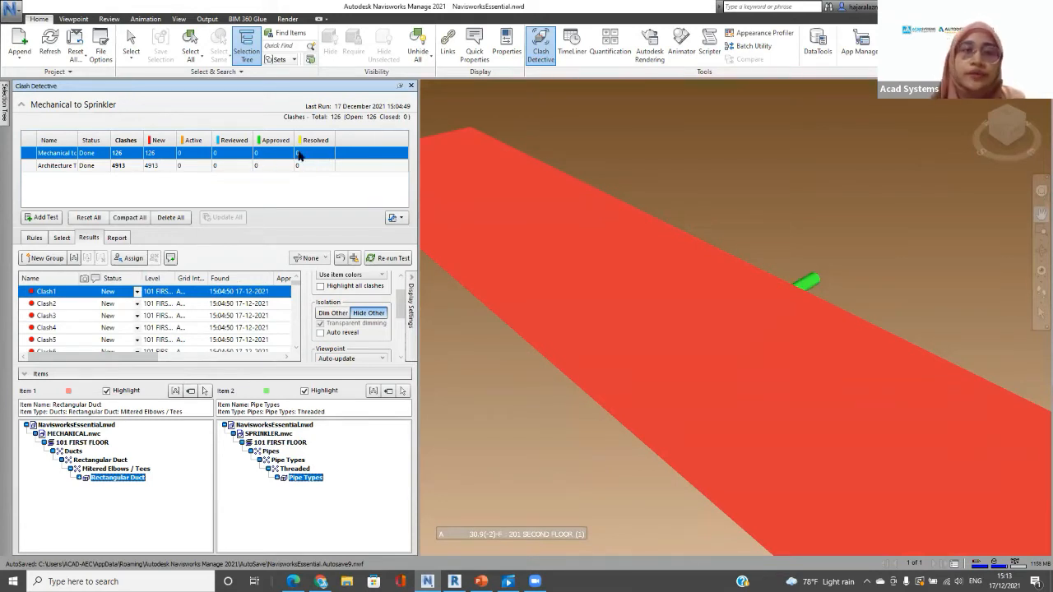
# Step: Compare the first clashes of the Mechanical to Sprinkler test, Clash1 through Clash5, in the isolated view
pyautogui.click(85, 304)
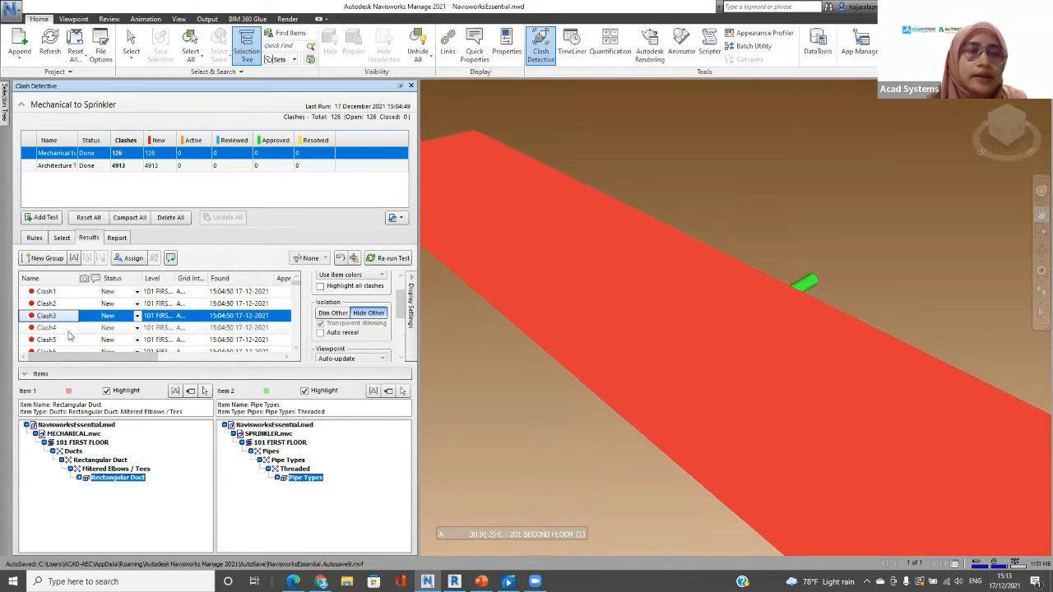
pyautogui.click(71, 328)
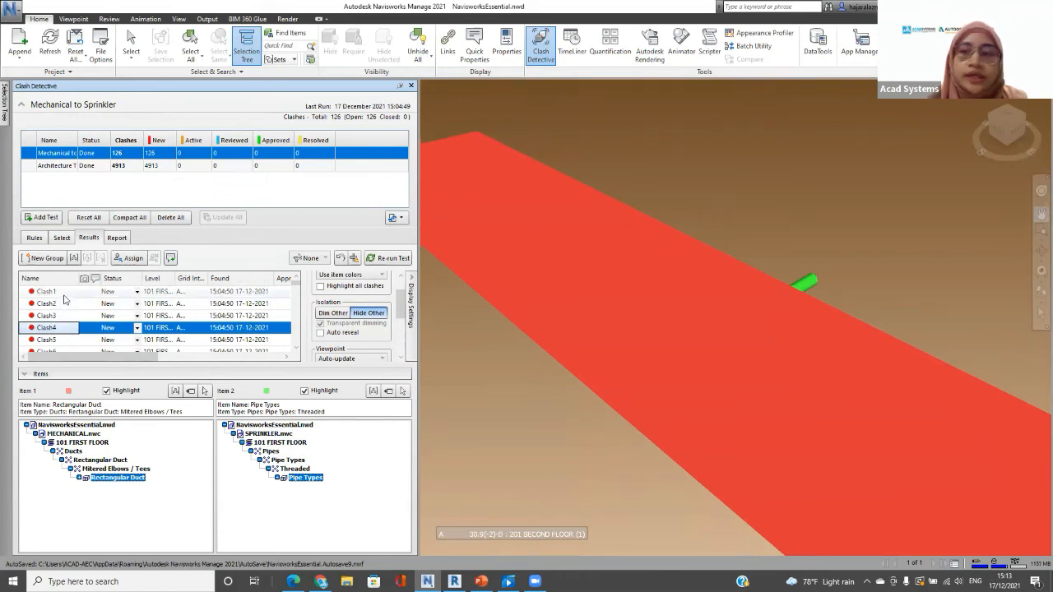
pyautogui.click(64, 295)
pyautogui.click(68, 327)
pyautogui.click(68, 304)
pyautogui.click(65, 317)
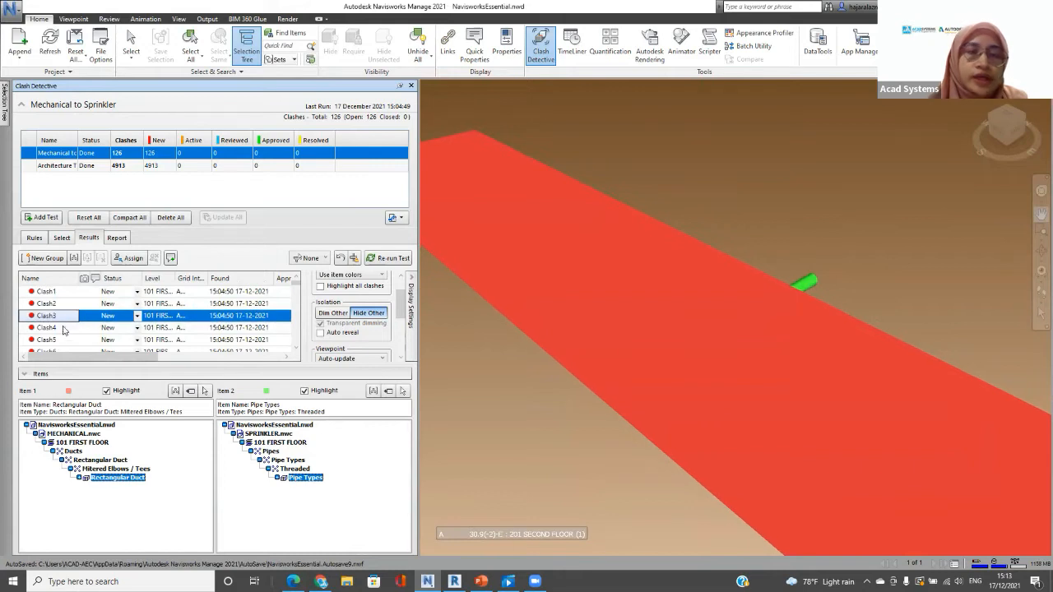
pyautogui.click(63, 329)
pyautogui.click(65, 341)
pyautogui.click(65, 327)
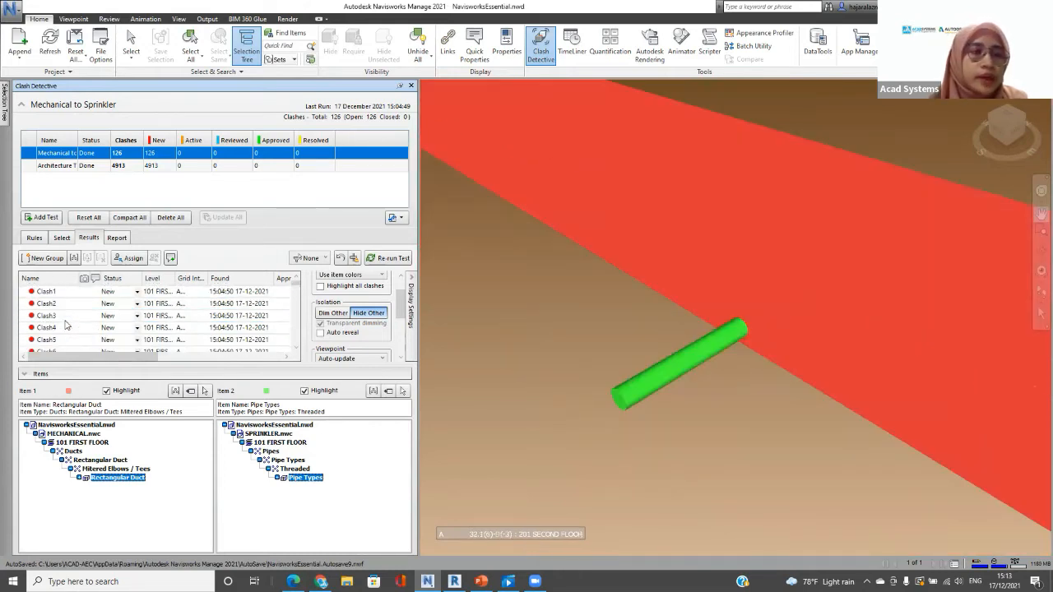
pyautogui.click(66, 304)
pyautogui.click(65, 327)
pyautogui.click(67, 340)
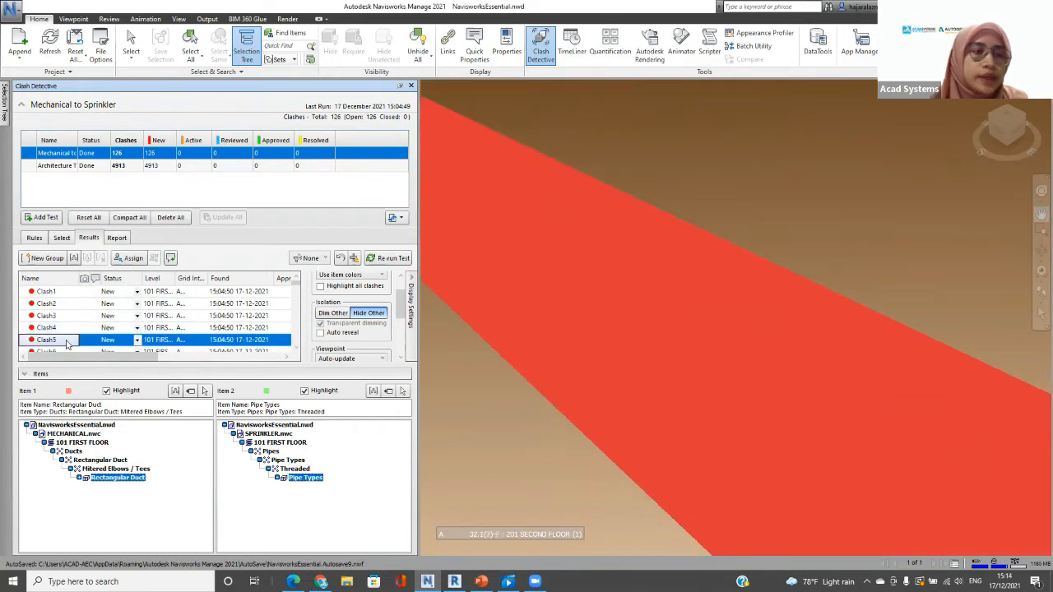
# Step: View the isolated duct and pipe in Clash9 and Clash10
pyautogui.scroll(-2, 67, 344)
pyautogui.click(65, 321)
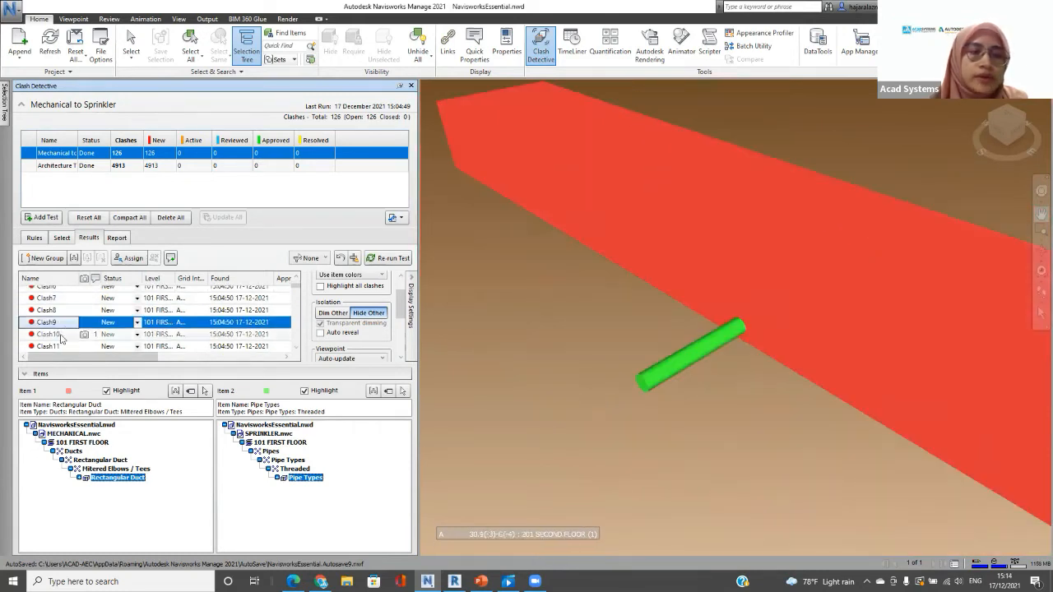
pyautogui.click(60, 334)
pyautogui.scroll(2, 60, 338)
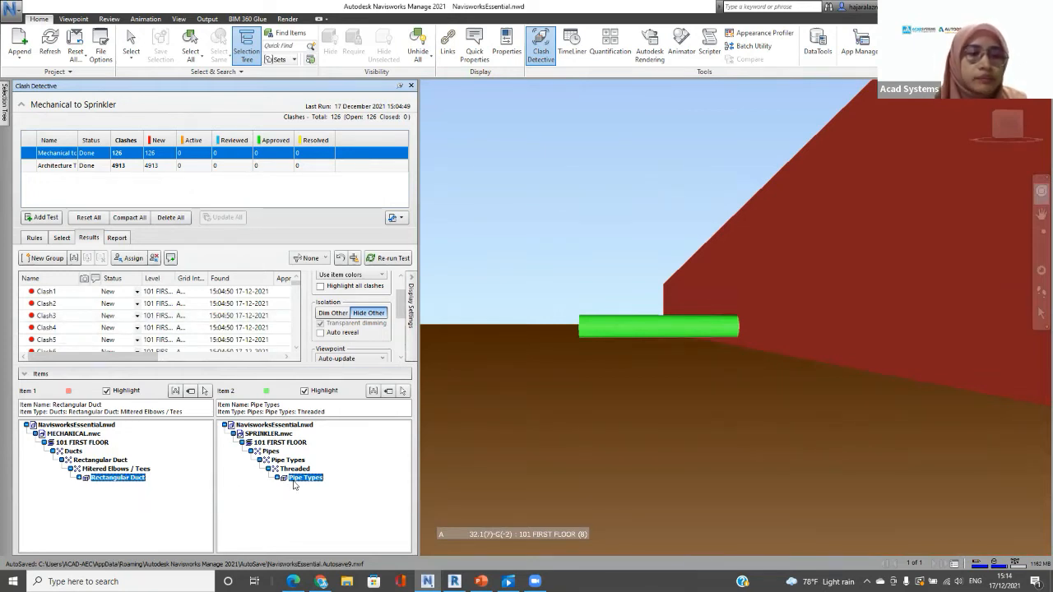
# Step: Create a new clash group named Duct to Pipe in the Mechanical to Sprinkler results
pyautogui.click(47, 297)
pyautogui.scroll(-4, 75, 305)
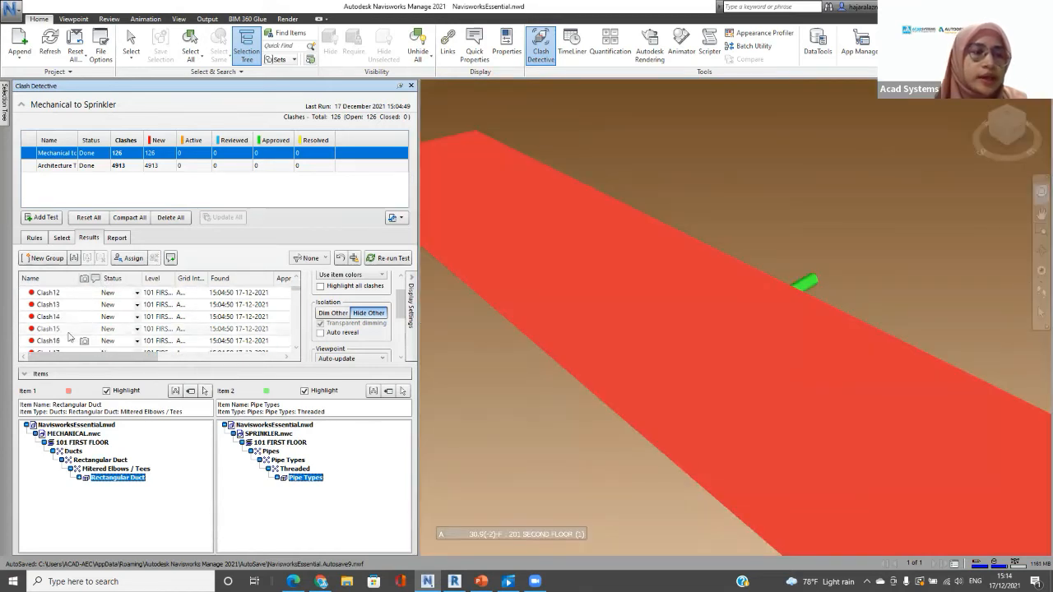
pyautogui.scroll(2, 61, 337)
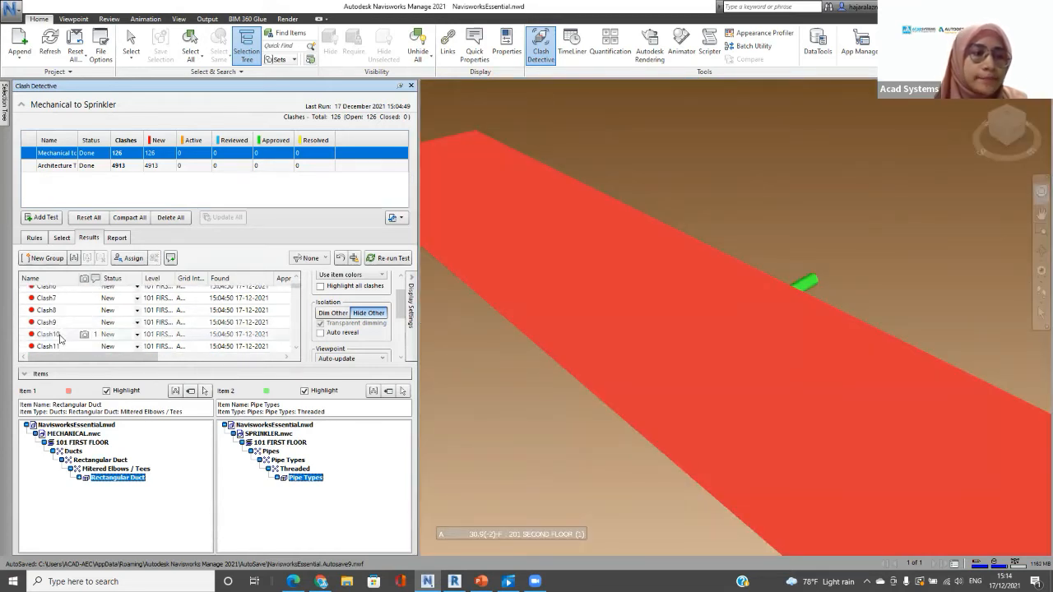
pyautogui.keyDown('shift'); pyautogui.click(48, 334); pyautogui.keyUp('shift')
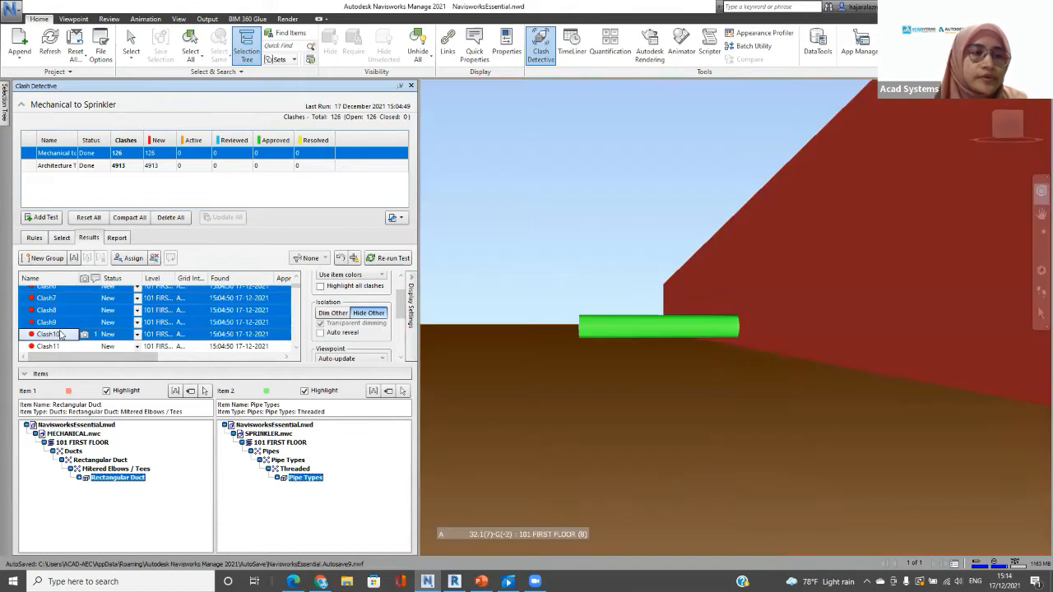
pyautogui.click(47, 259)
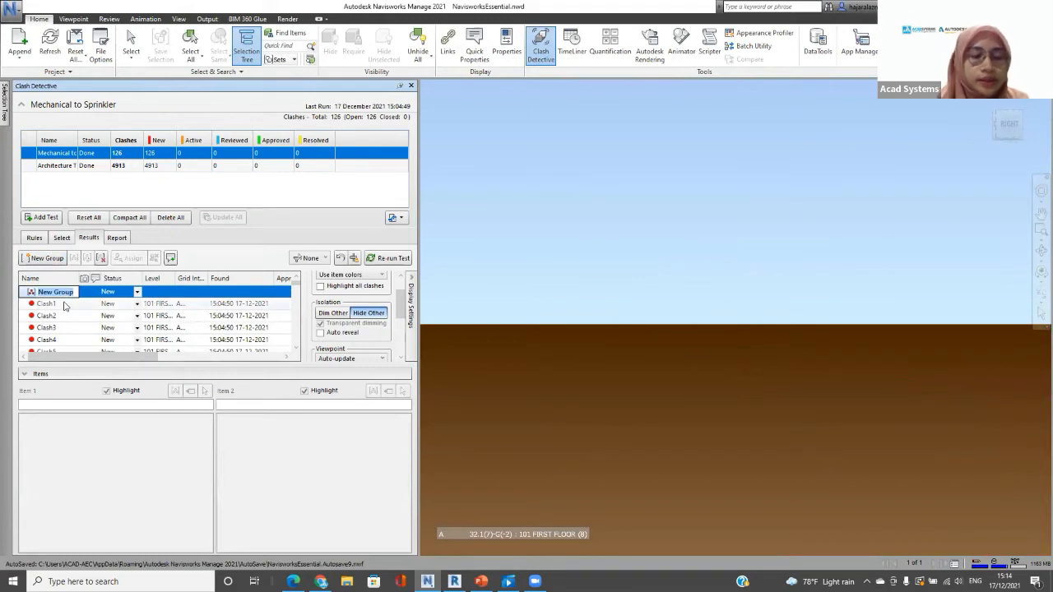
pyautogui.write('Duct to Pipe')
pyautogui.press('Return')
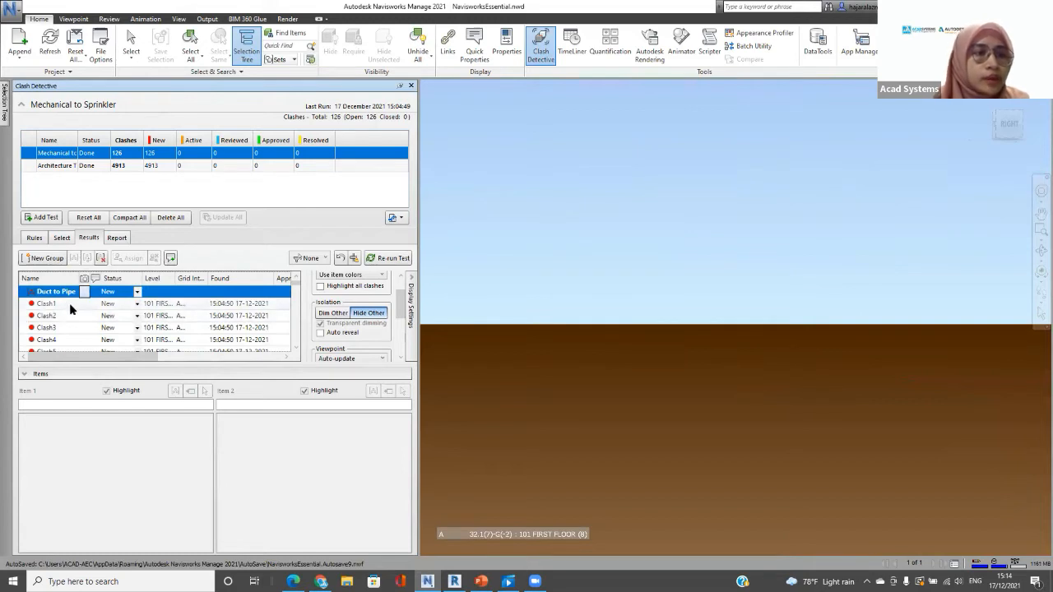
# Step: Move Clash1 through Clash10 into the Duct to Pipe group
pyautogui.click(69, 303)
pyautogui.scroll(-4, 86, 327)
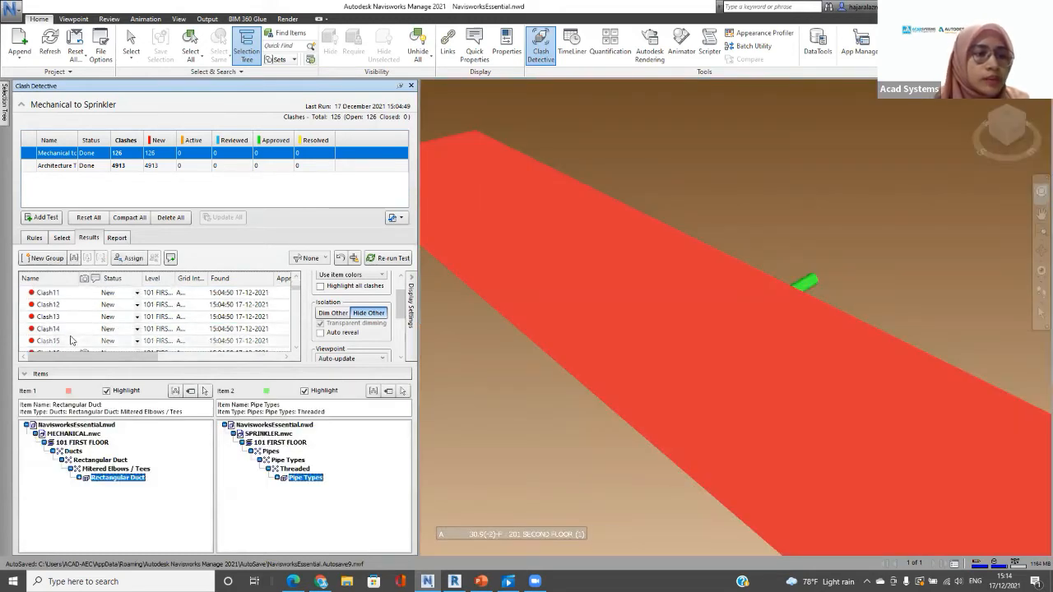
pyautogui.keyDown('shift'); pyautogui.click(71, 339); pyautogui.keyUp('shift')
pyautogui.scroll(5, 71, 333)
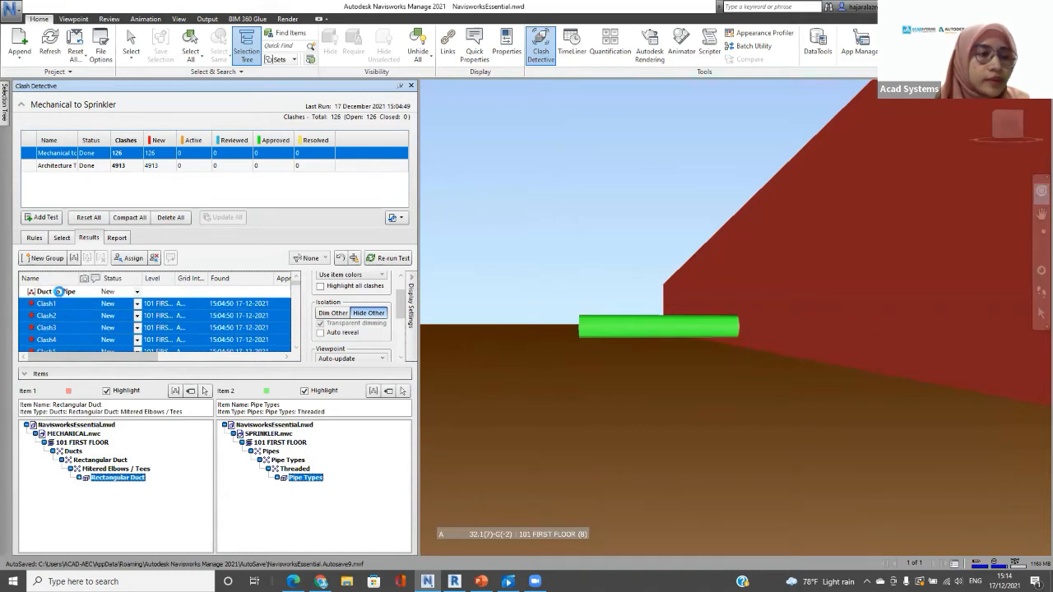
pyautogui.moveTo(60, 301); pyautogui.dragTo(56, 292)
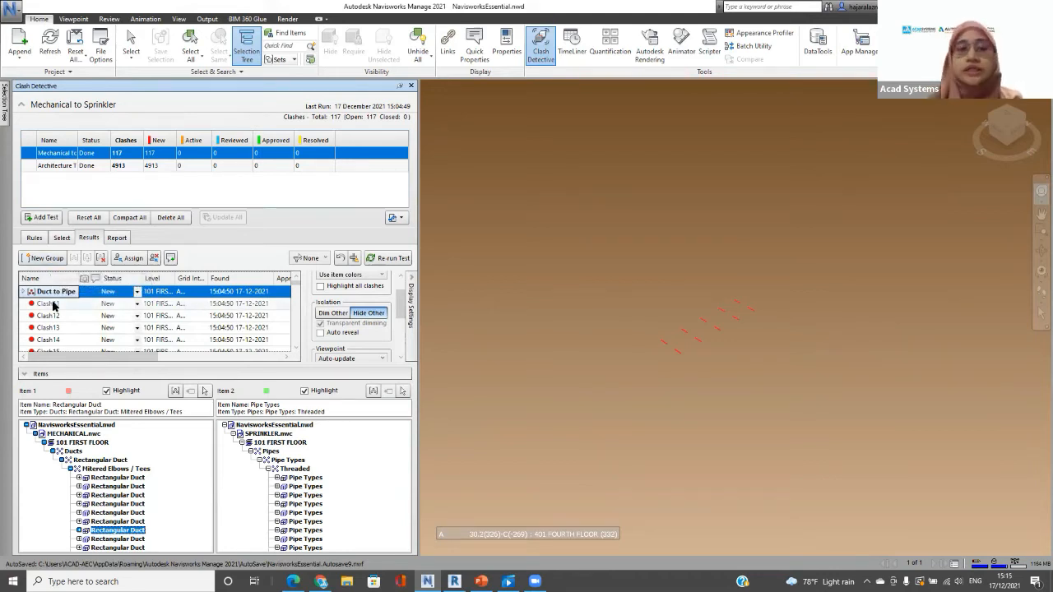
# Step: Assign the Duct to Pipe clash group to AB and check the Assigned To values of its clashes
pyautogui.click(25, 291)
pyautogui.click(24, 292)
pyautogui.click(24, 292)
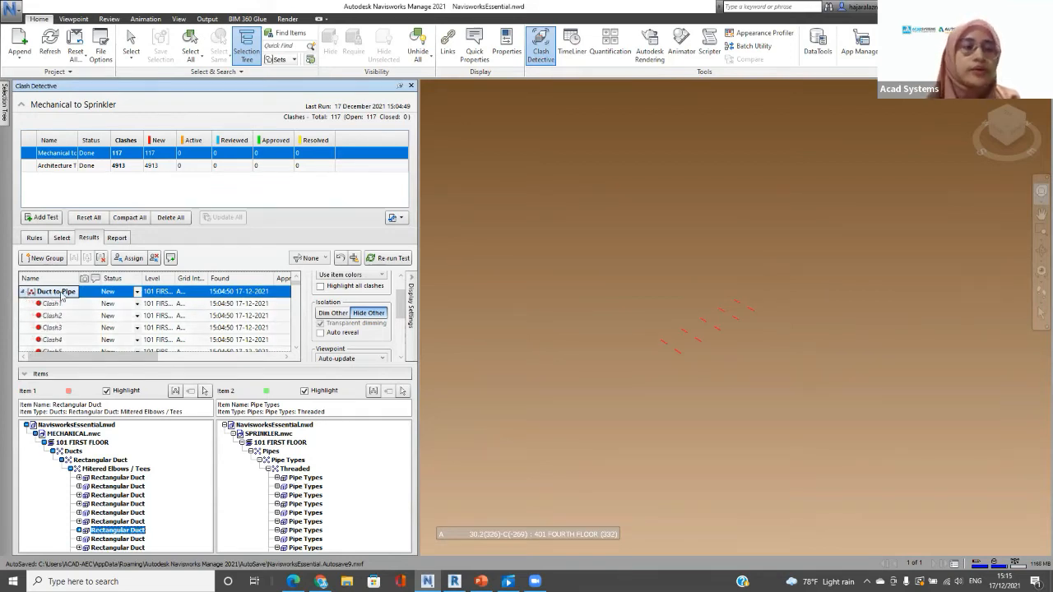
pyautogui.click(131, 258)
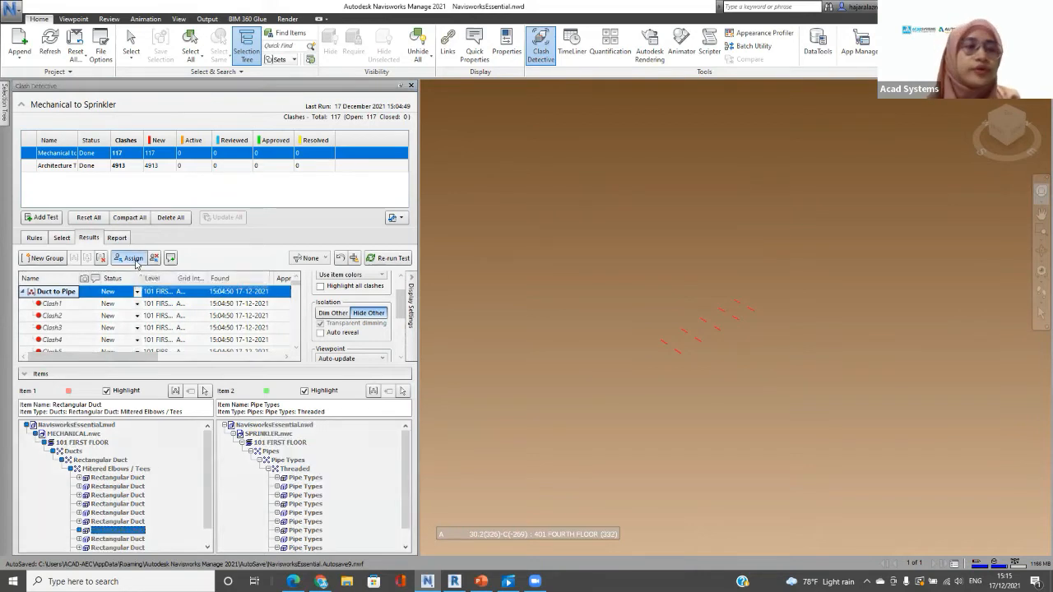
pyautogui.moveTo(475, 258); pyautogui.dragTo(442, 263)
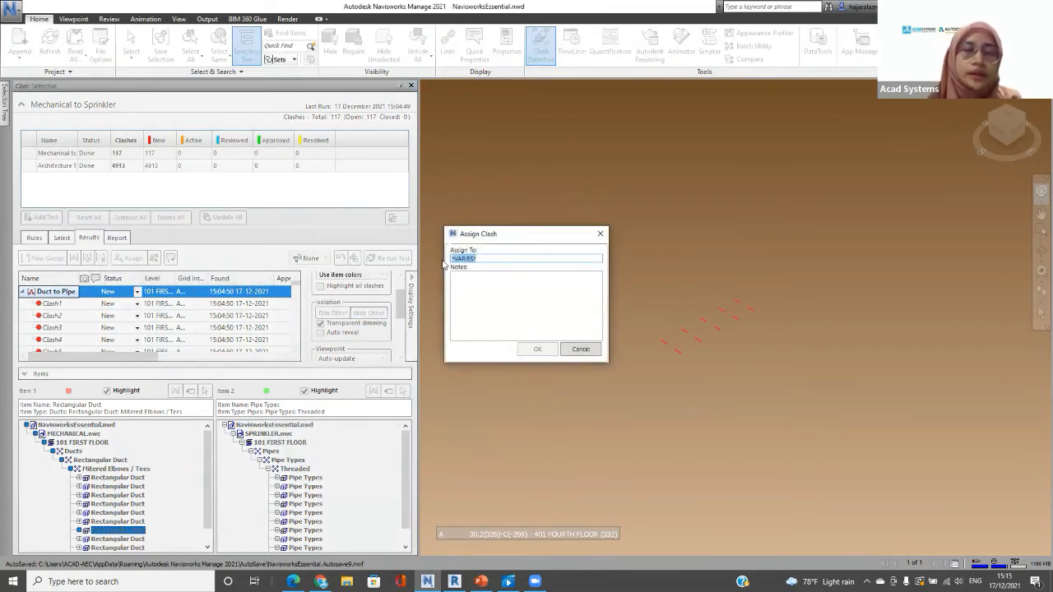
pyautogui.write('AS')
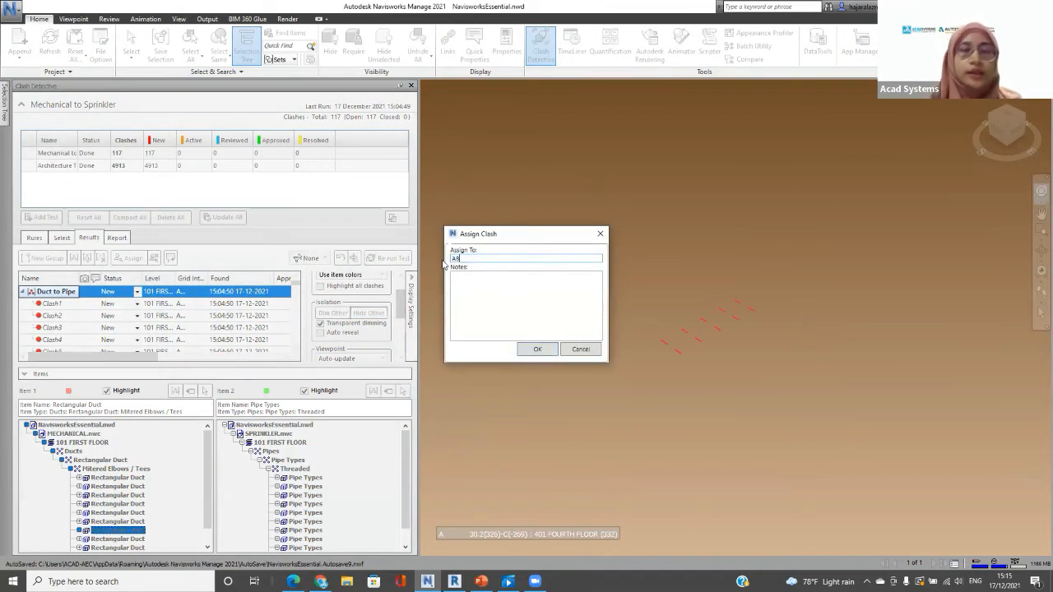
pyautogui.click(537, 349)
pyautogui.moveTo(94, 361); pyautogui.dragTo(221, 362)
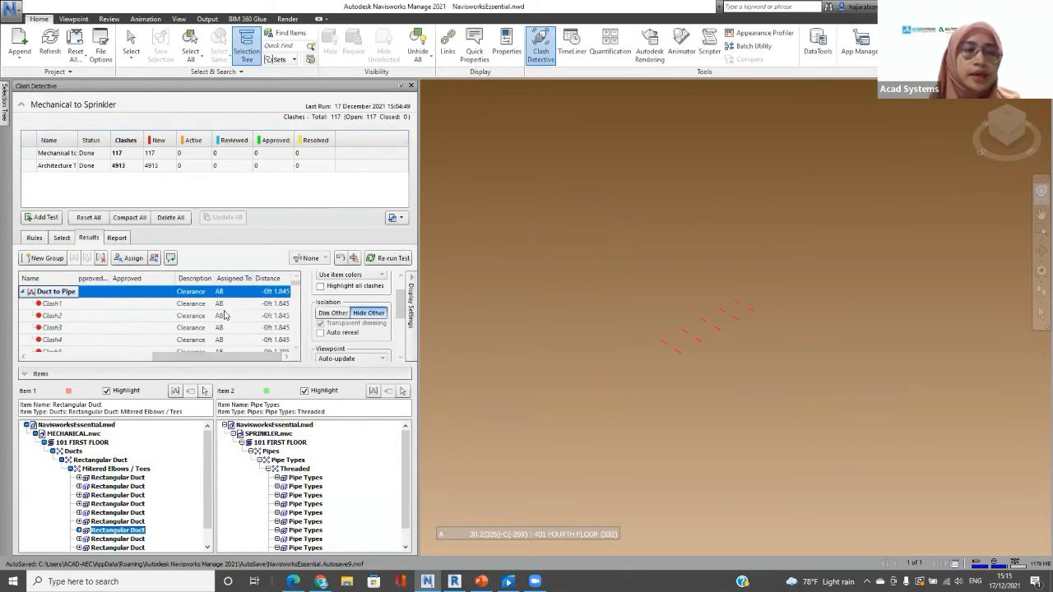
pyautogui.click(25, 294)
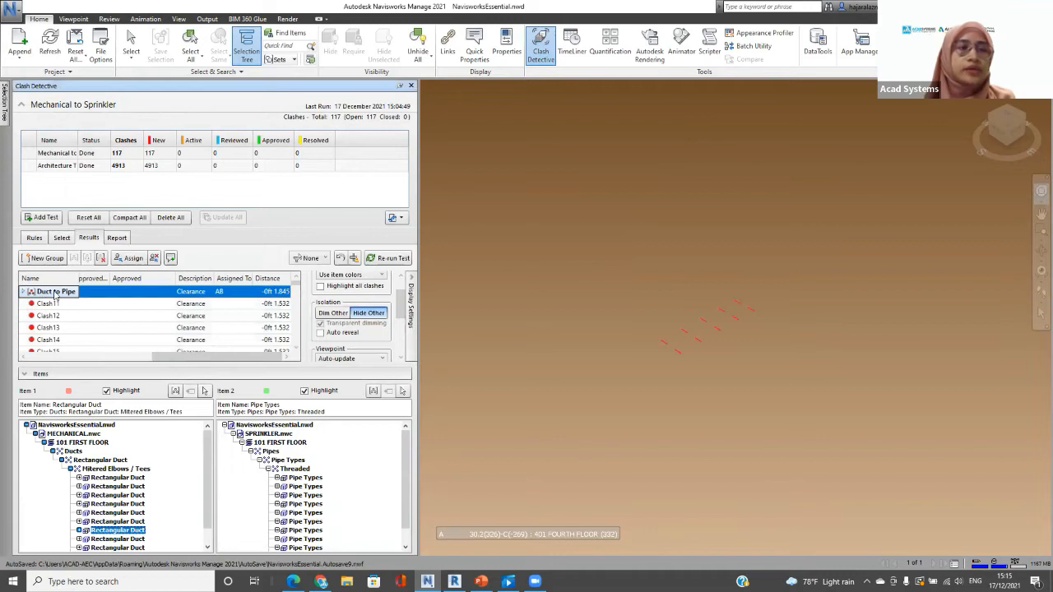
# Step: Inspect the isolated clashing elements of the Duct to Pipe group up close in the model
pyautogui.hotkey('ctrl', 'w')
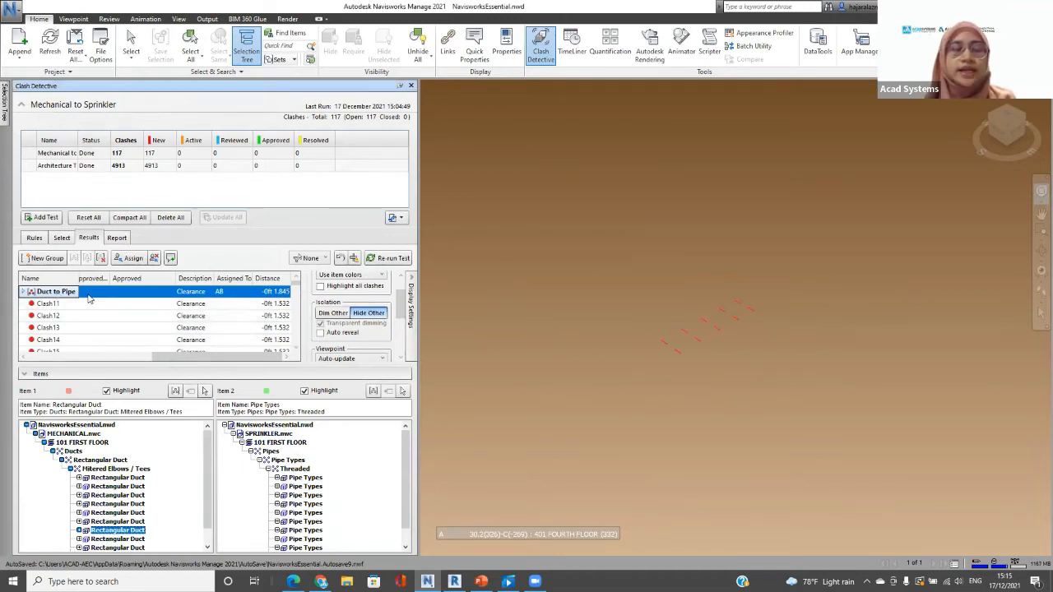
pyautogui.click(695, 330)
pyautogui.scroll(8, 697, 330)
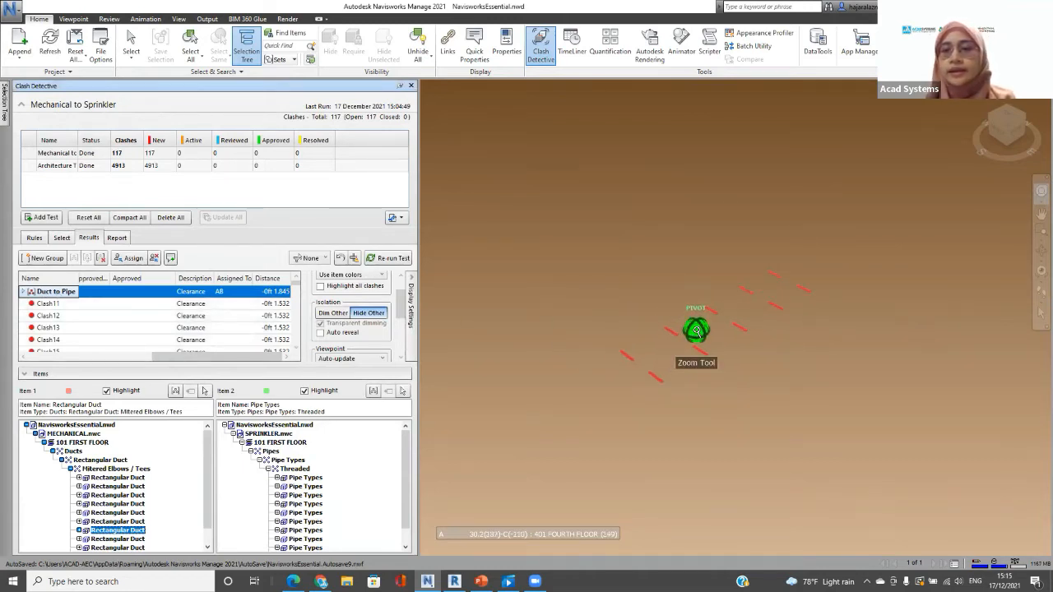
pyautogui.scroll(3, 698, 331)
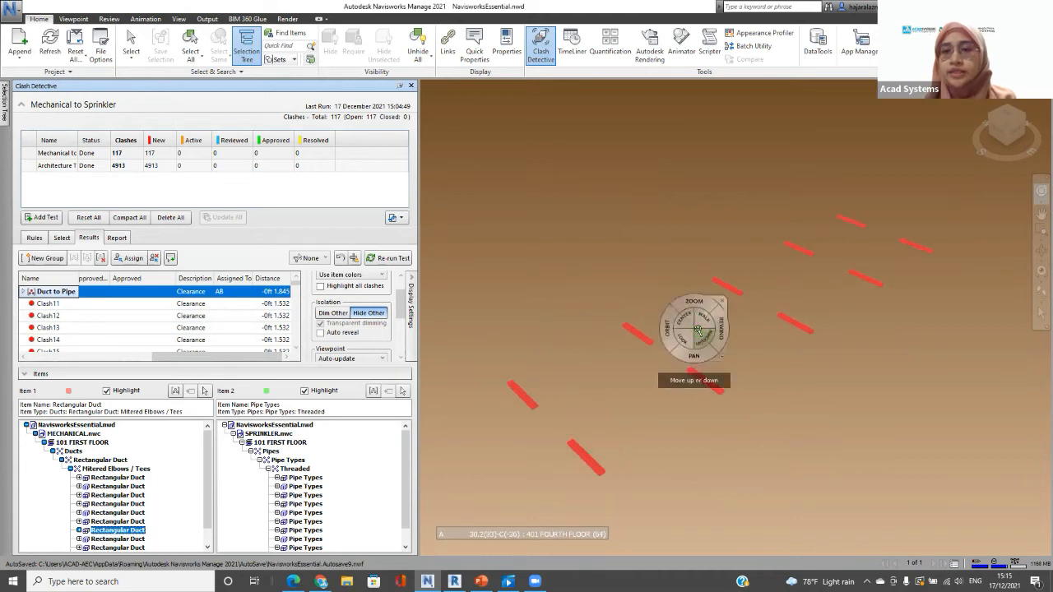
pyautogui.scroll(1, 695, 329)
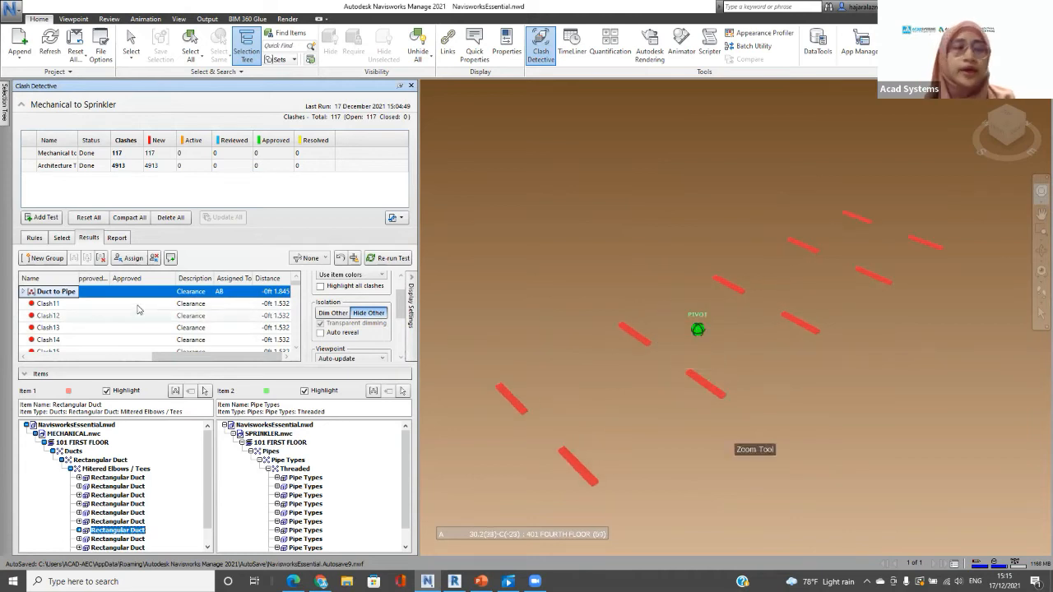
pyautogui.click(23, 292)
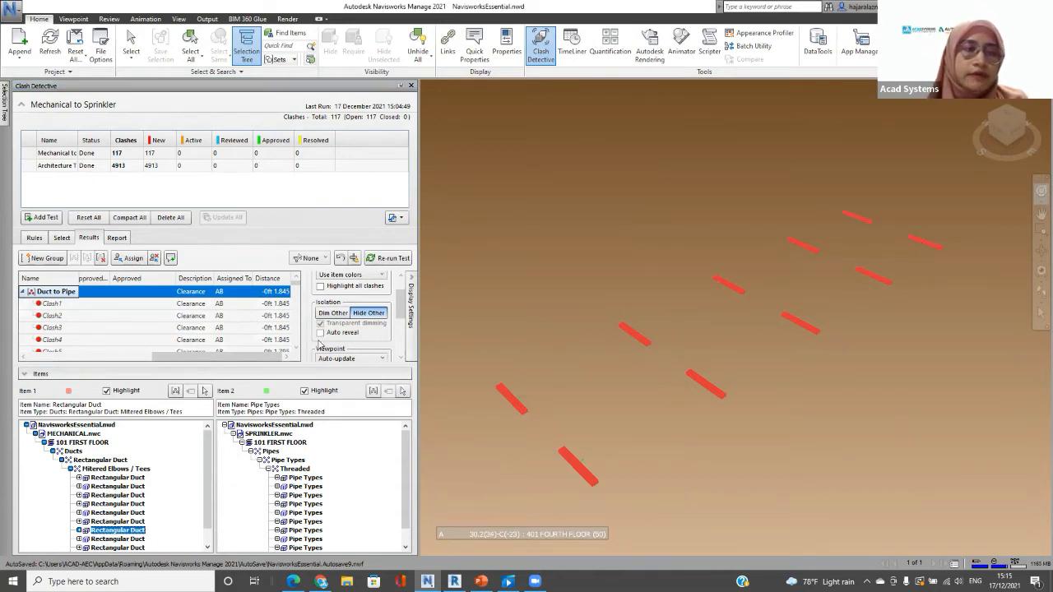
pyautogui.click(61, 237)
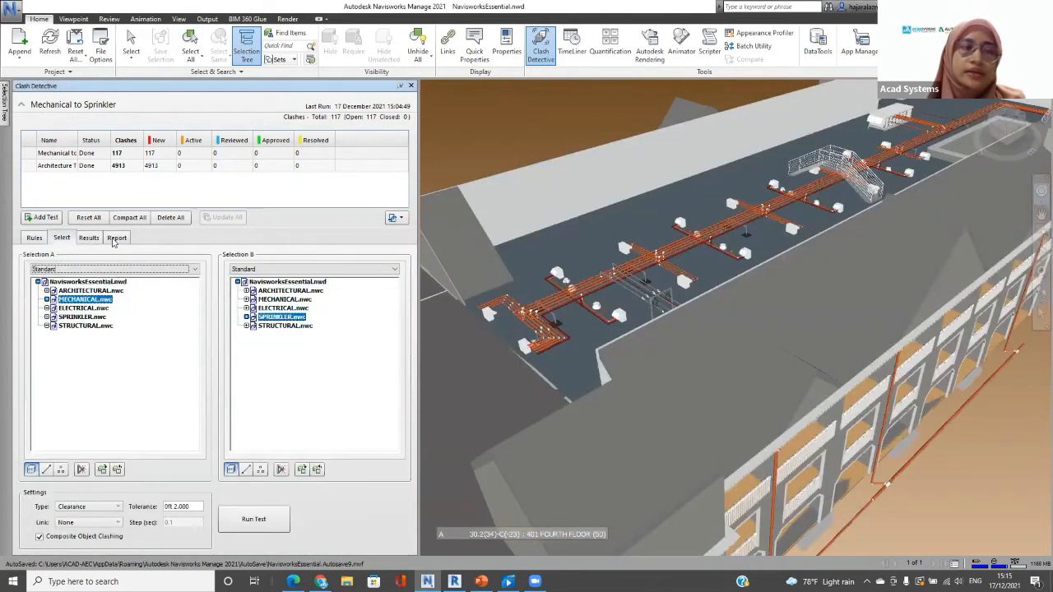
pyautogui.click(89, 238)
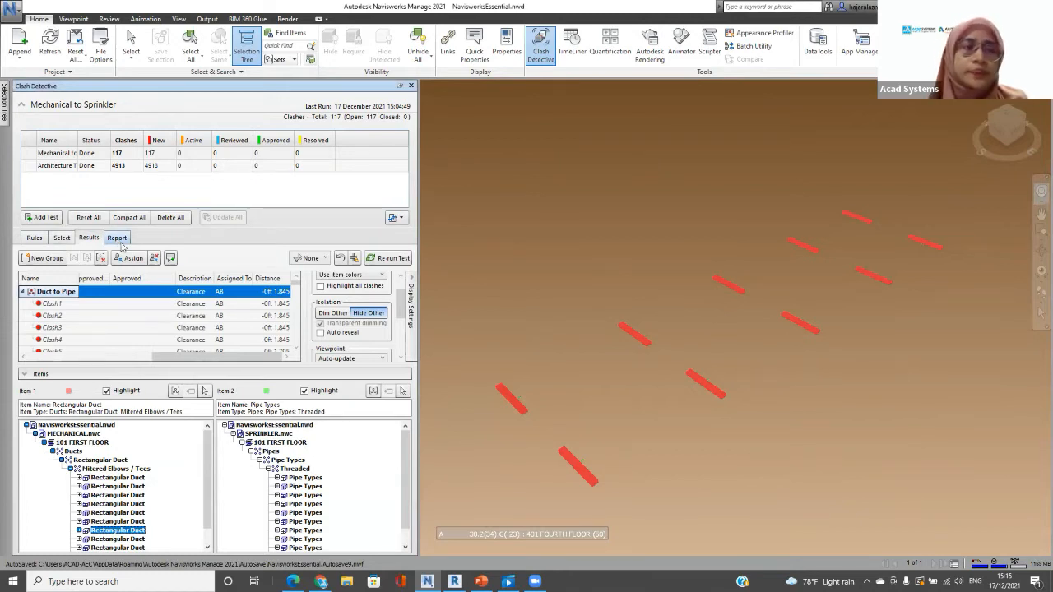
# Step: Exclude Simulation Event from the clash report contents and include Item Path
pyautogui.click(117, 237)
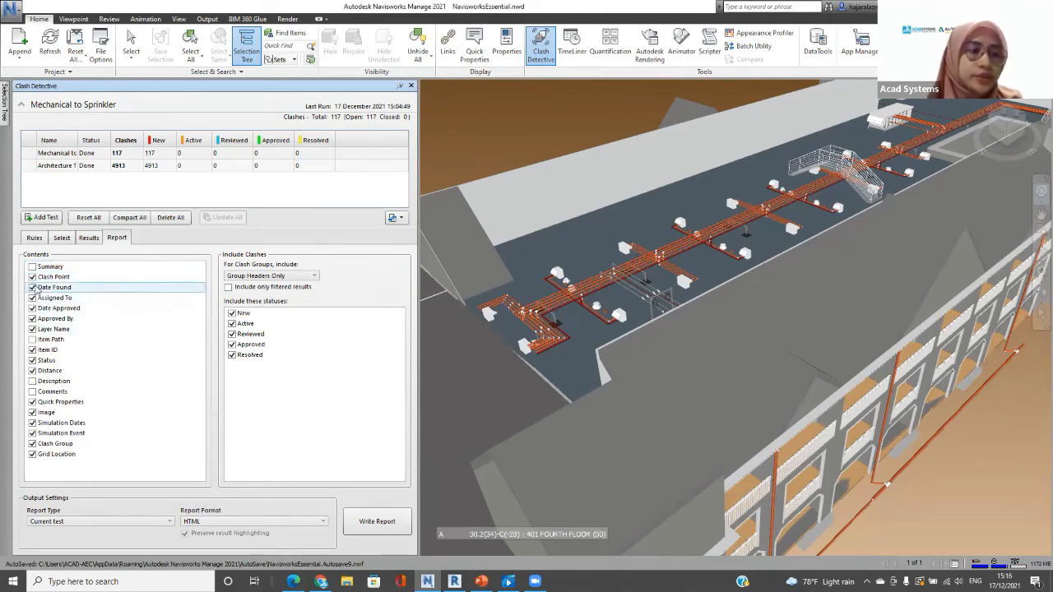
pyautogui.click(32, 434)
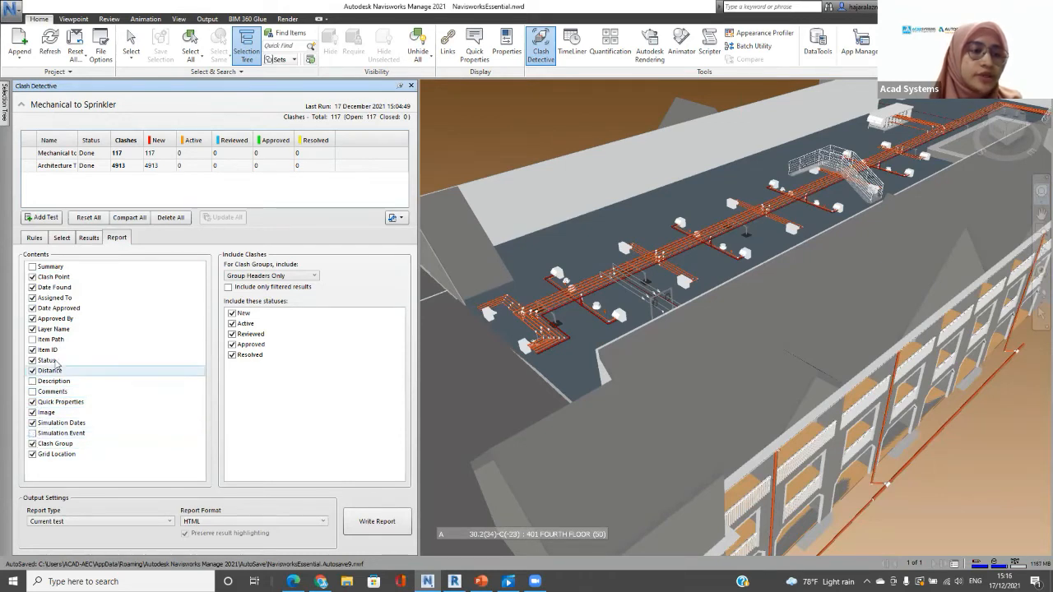
pyautogui.click(33, 340)
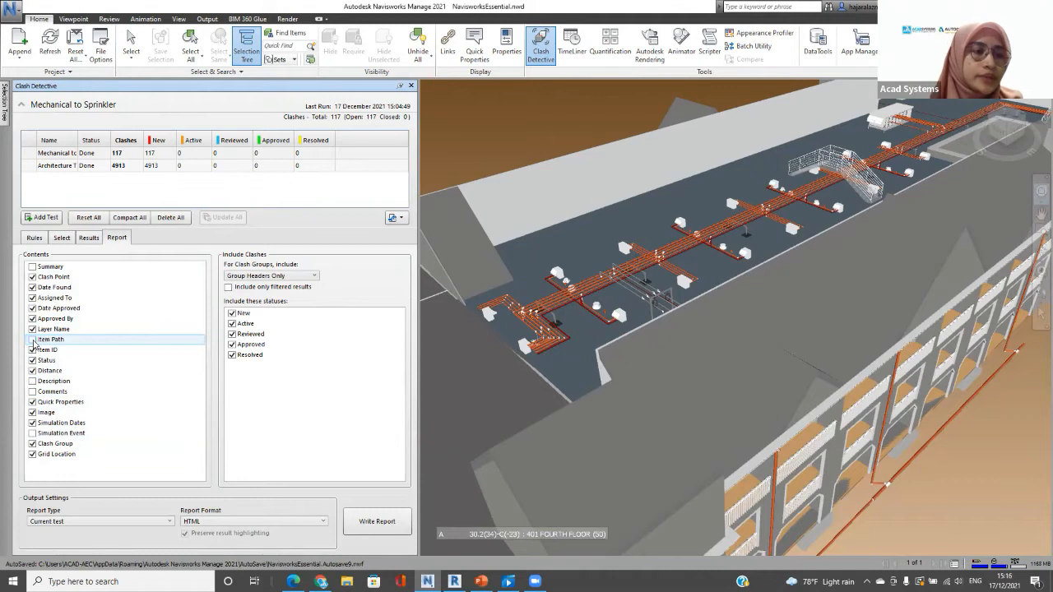
pyautogui.click(33, 339)
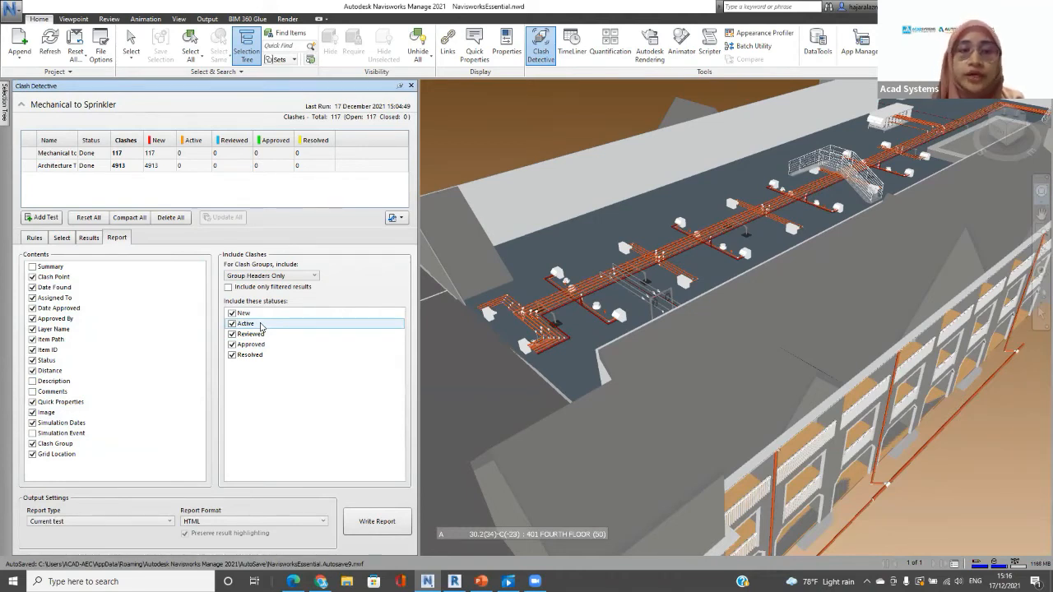
# Step: Exclude the Reviewed, Approved and Resolved statuses from the clash report, leaving only New and Active
pyautogui.click(232, 334)
pyautogui.click(232, 344)
pyautogui.click(233, 357)
pyautogui.click(232, 355)
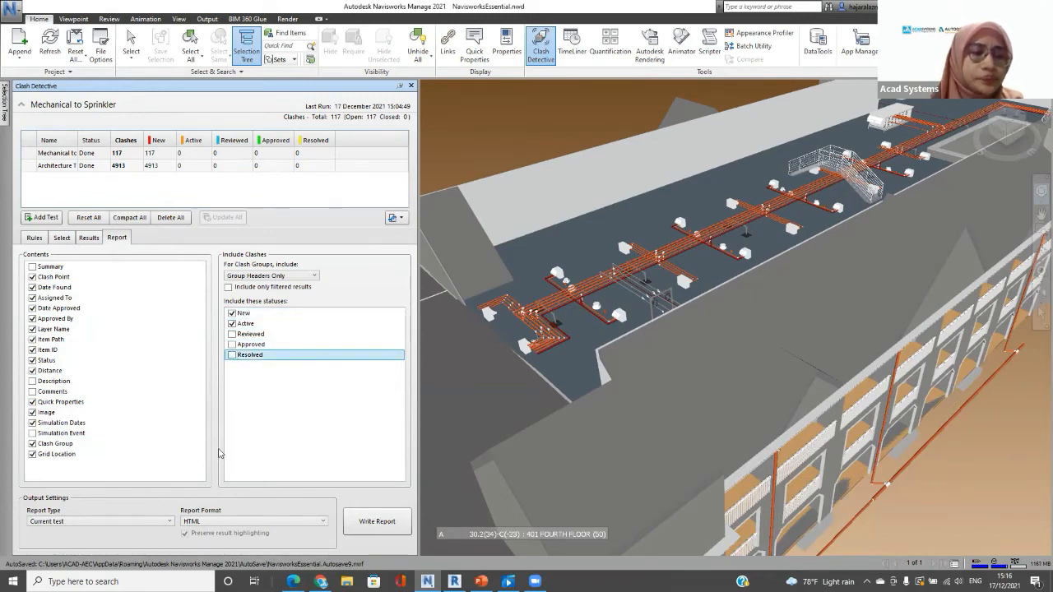
# Step: Set the report type to Current test
pyautogui.click(120, 527)
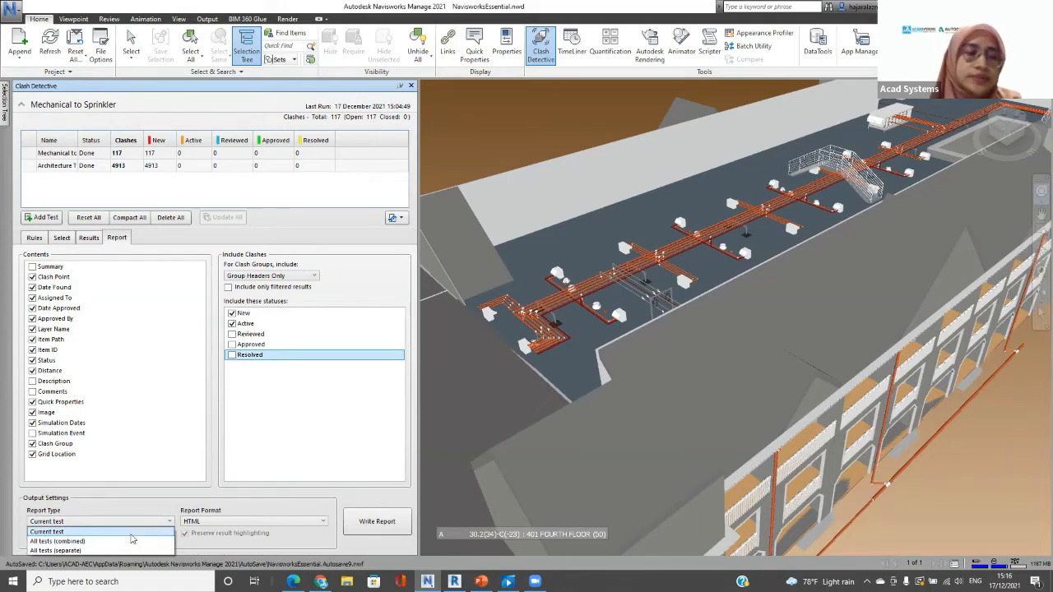
pyautogui.click(130, 533)
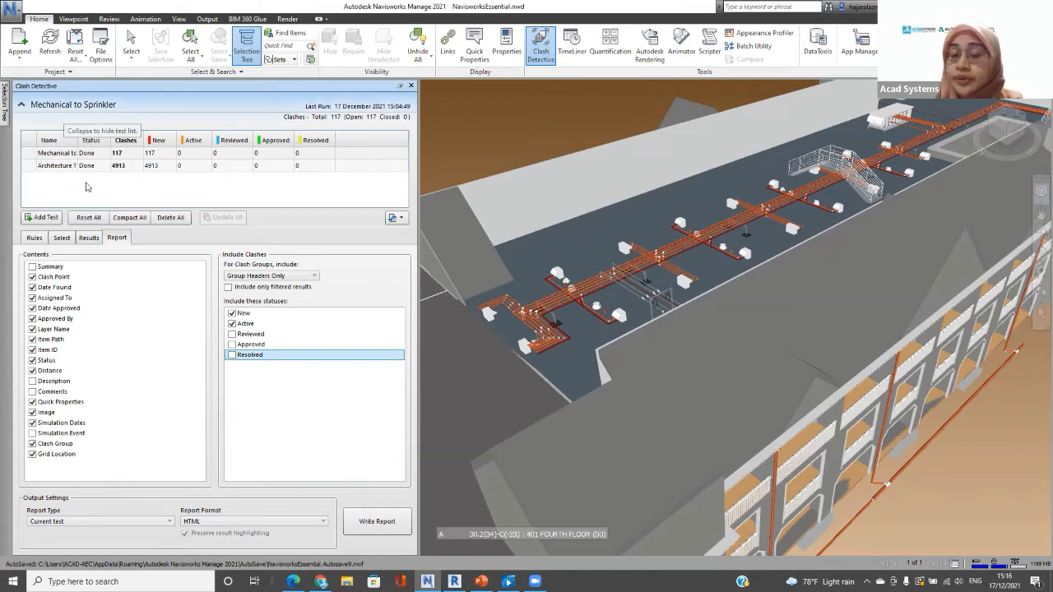
pyautogui.click(92, 525)
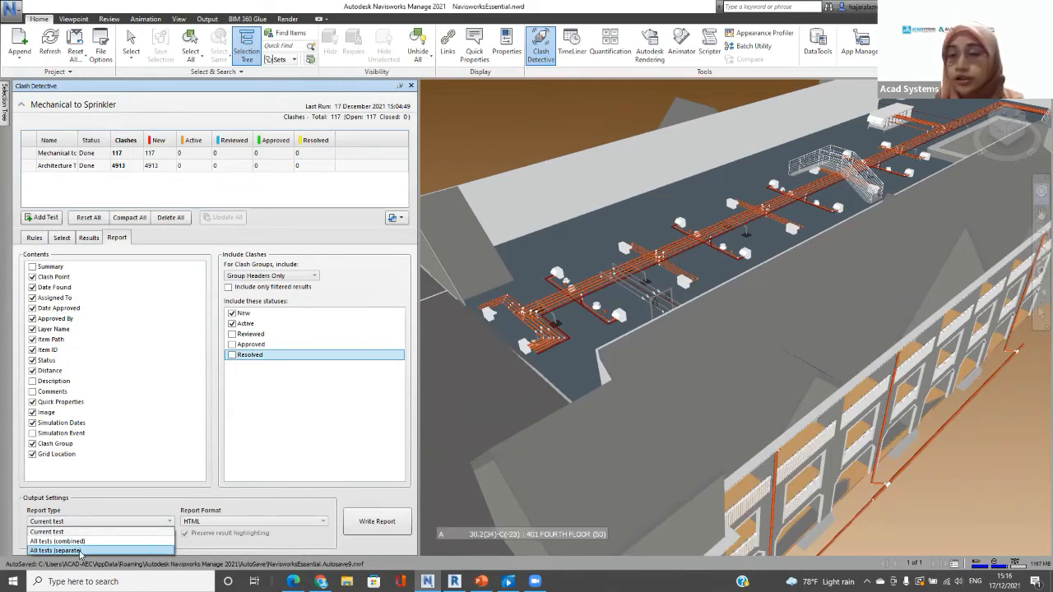
pyautogui.press('Escape')
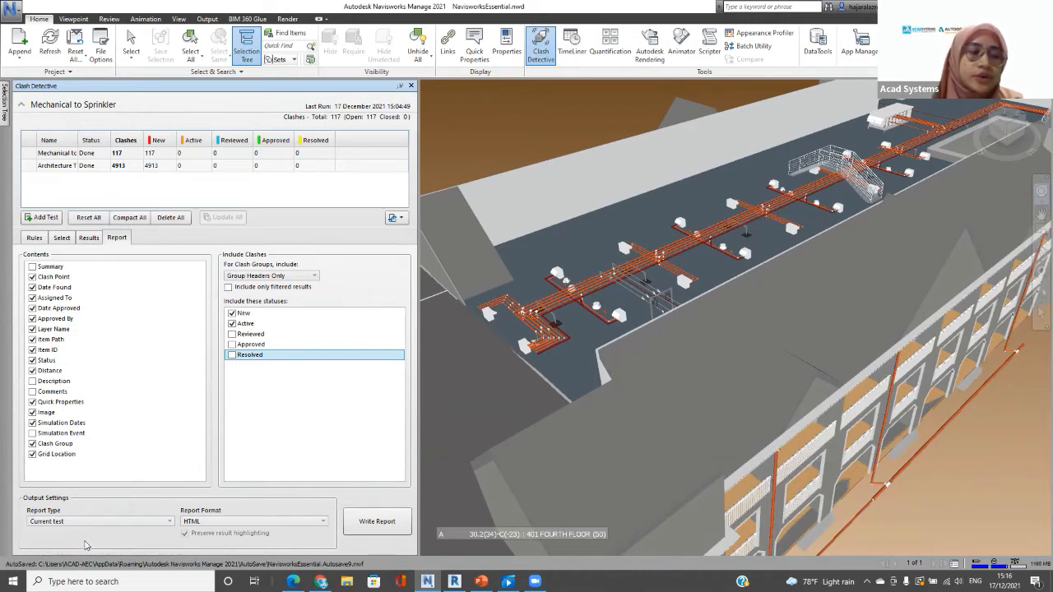
# Step: Set the report format to As viewpoints and write the Mechanical to Sprinkler clash report
pyautogui.click(238, 523)
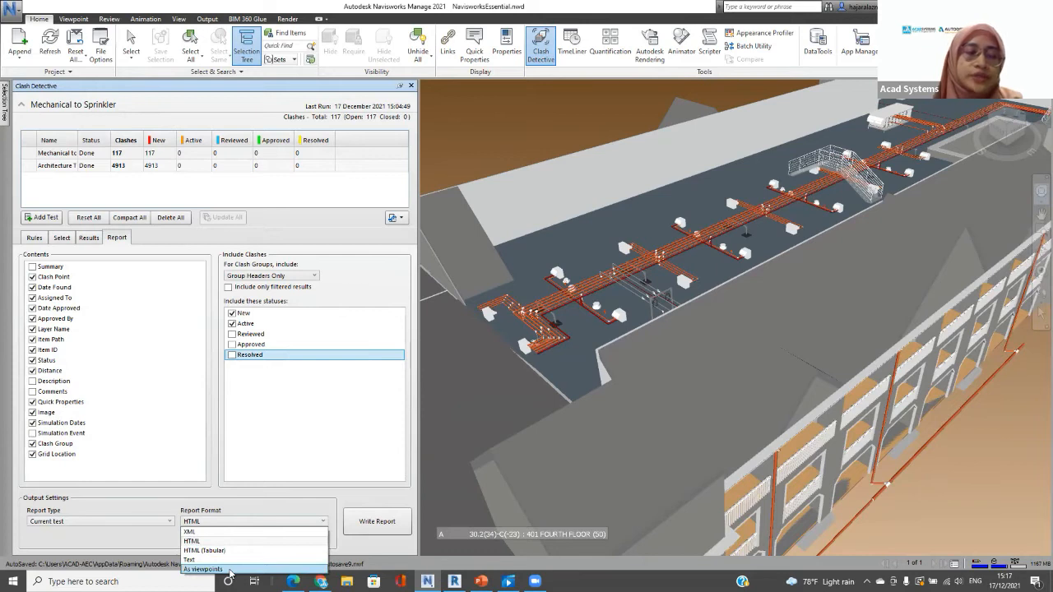
pyautogui.click(203, 569)
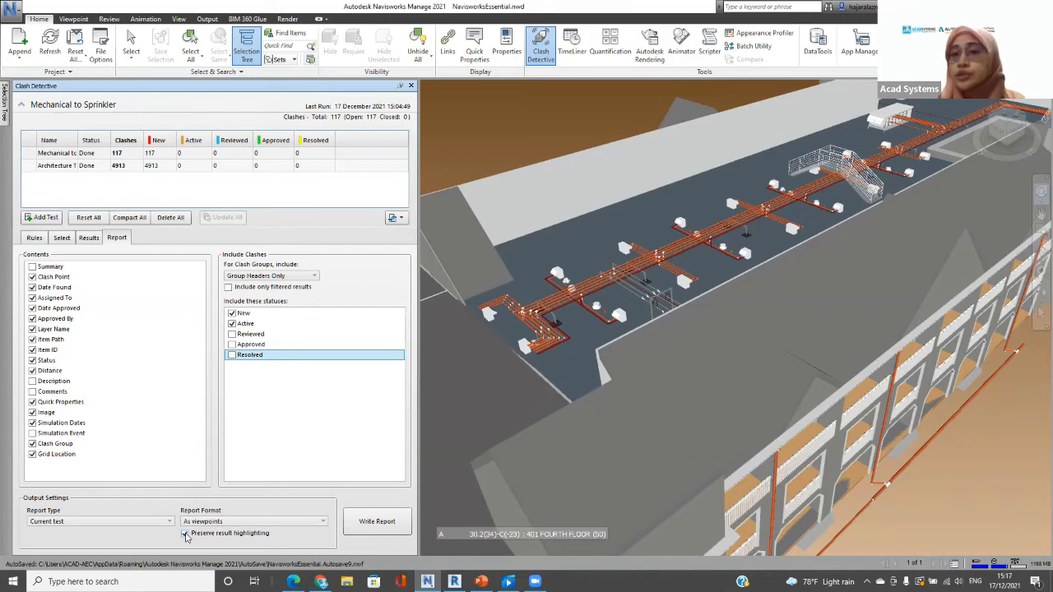
pyautogui.click(88, 245)
pyautogui.hotkey('shift', 'w')
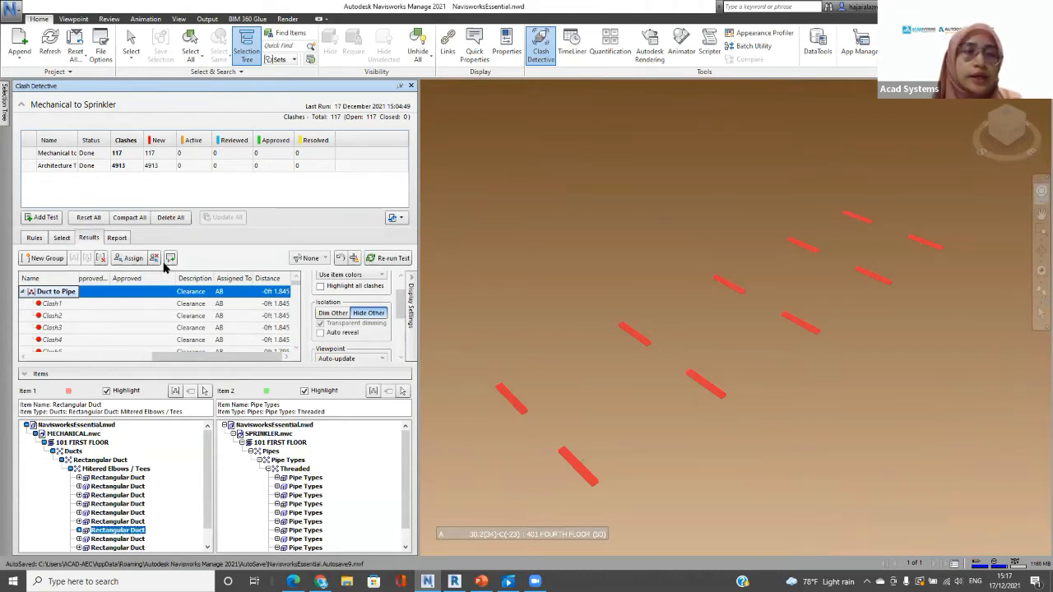
pyautogui.click(119, 238)
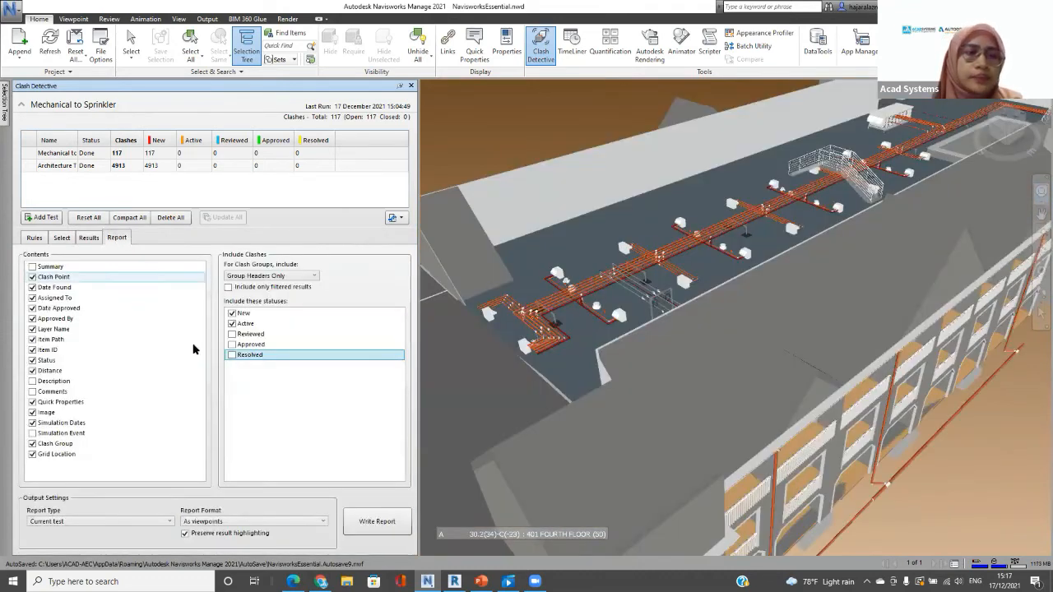
pyautogui.click(370, 519)
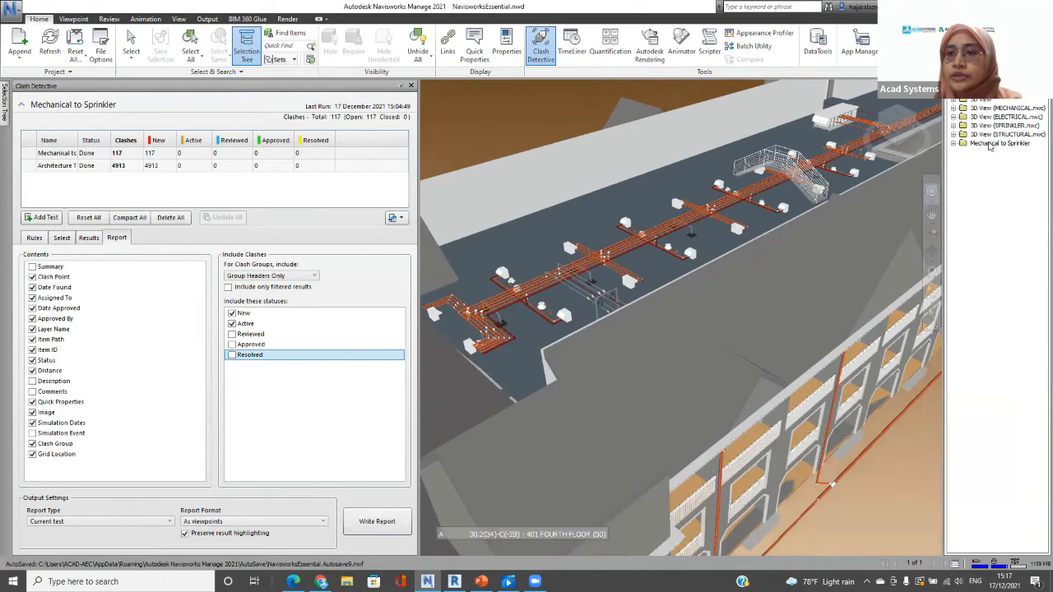
# Step: Browse the clash viewpoints in the Mechanical to Sprinkler saved viewpoints folder, from Clash11 through the Clash30s and beyond
pyautogui.click(954, 143)
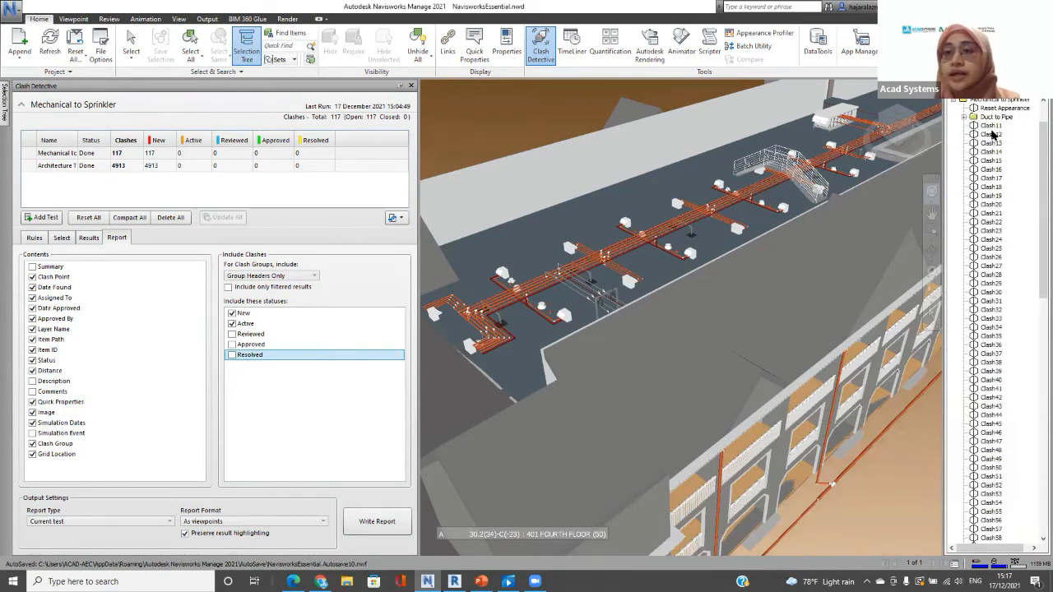
pyautogui.click(991, 127)
pyautogui.click(991, 197)
pyautogui.click(991, 234)
pyautogui.click(991, 292)
pyautogui.click(991, 336)
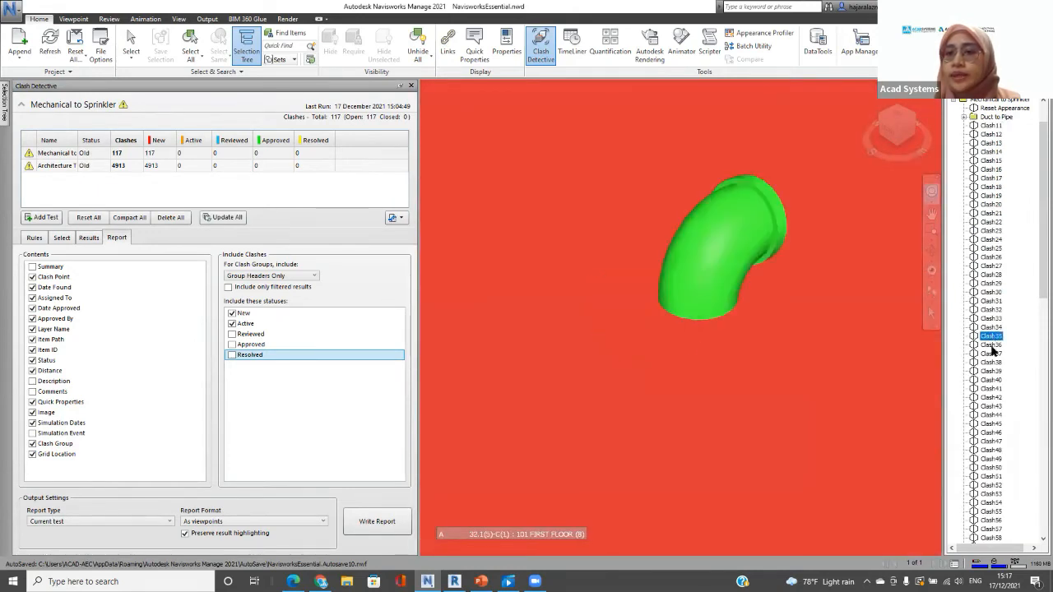
pyautogui.press('Down')
pyautogui.press('Down')
pyautogui.press('Down')
pyautogui.press('Down')
pyautogui.press('Down')
pyautogui.press('Down')
pyautogui.press('Down')
pyautogui.press('Down')
pyautogui.press('Down')
pyautogui.press('Down')
pyautogui.click(999, 345)
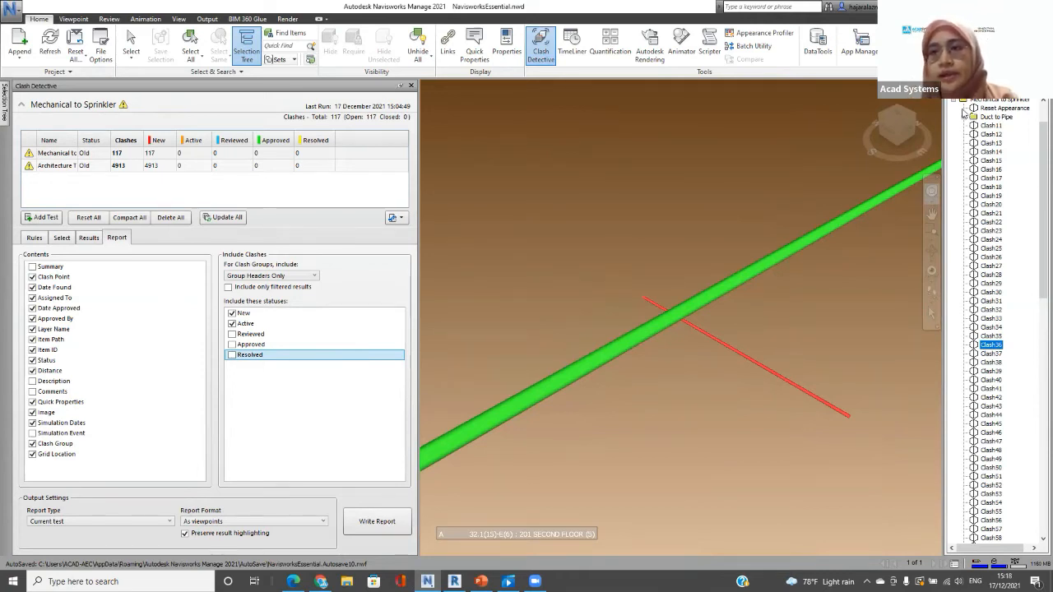
pyautogui.click(956, 101)
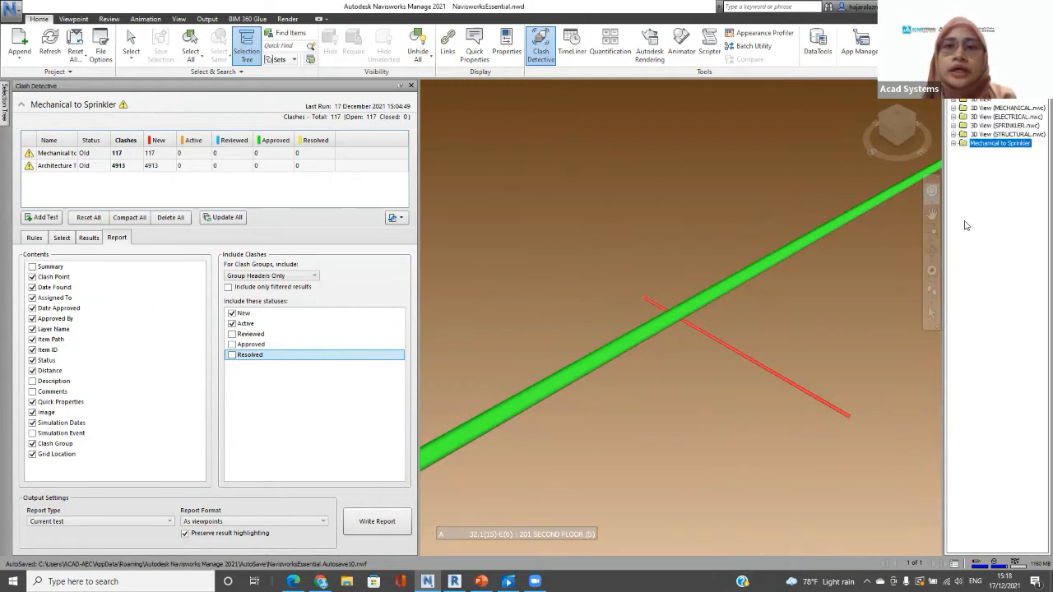
# Step: Write the clash report in HTML format and save it as Mechanical to Sprinkler.html in the Clash Detection folder
pyautogui.click(293, 521)
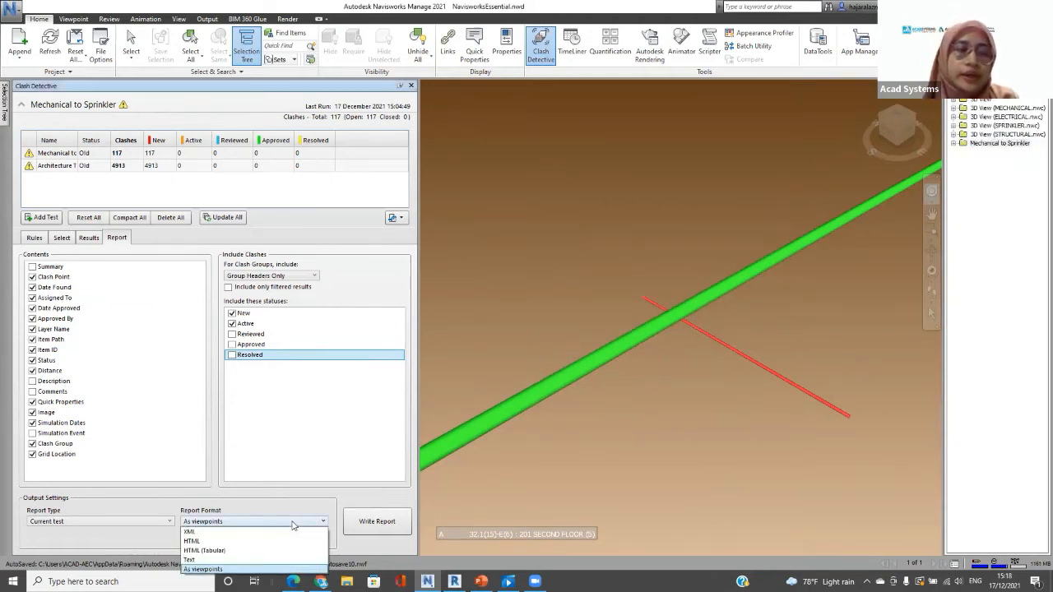
pyautogui.click(282, 543)
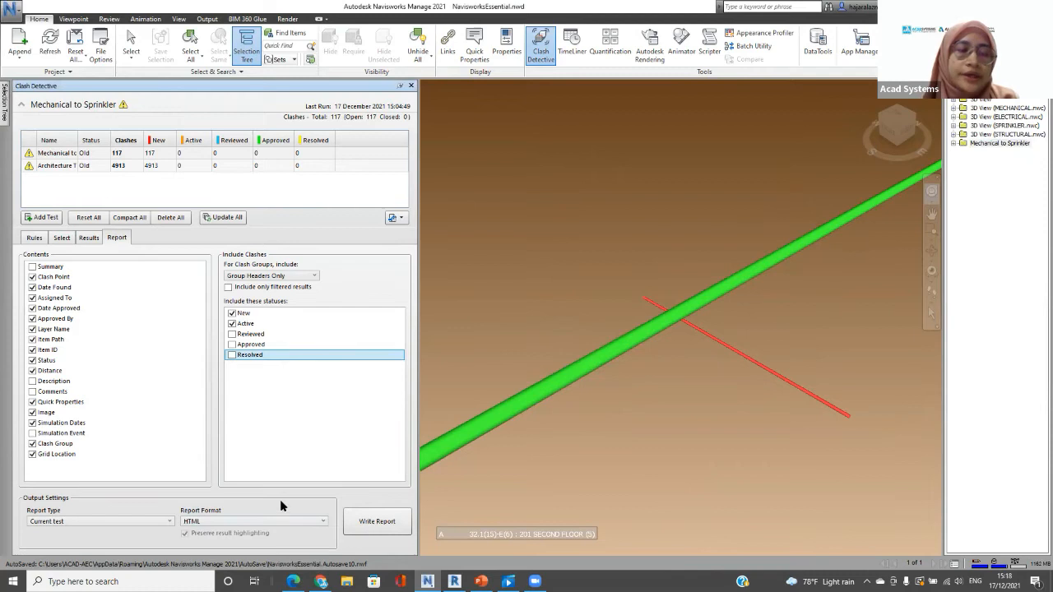
pyautogui.click(375, 521)
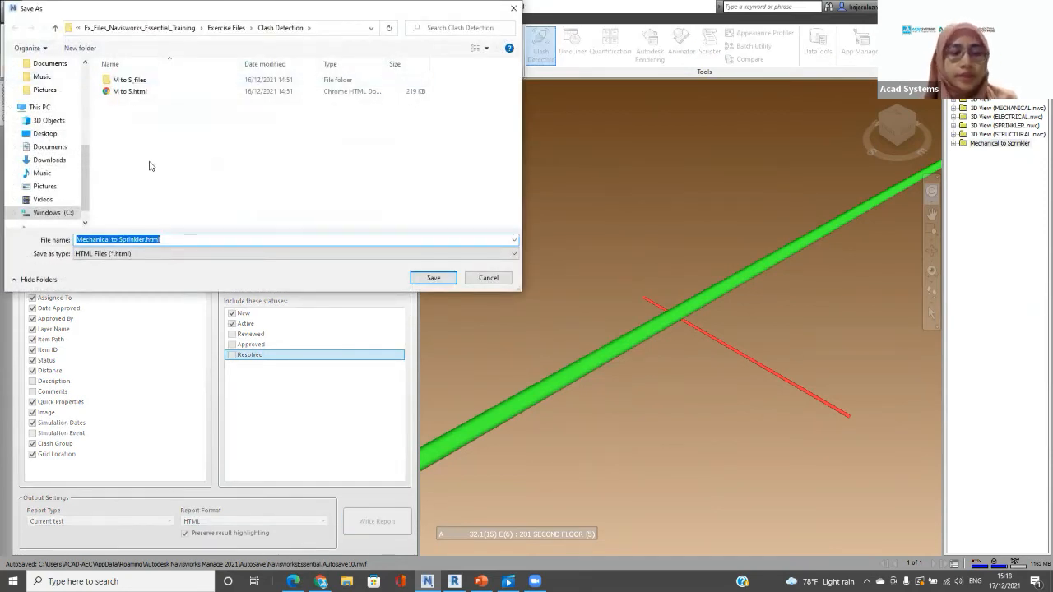
pyautogui.click(436, 279)
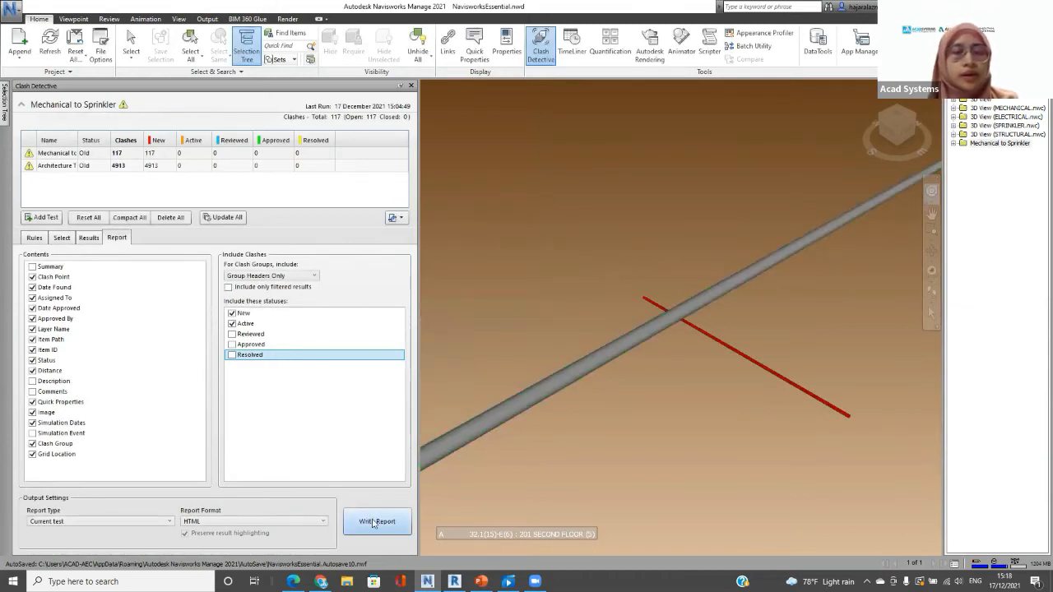
# Step: Open Mechanical to Sprinkler.html from the Clash Detection folder inside Exercise Files in File Explorer
pyautogui.click(346, 581)
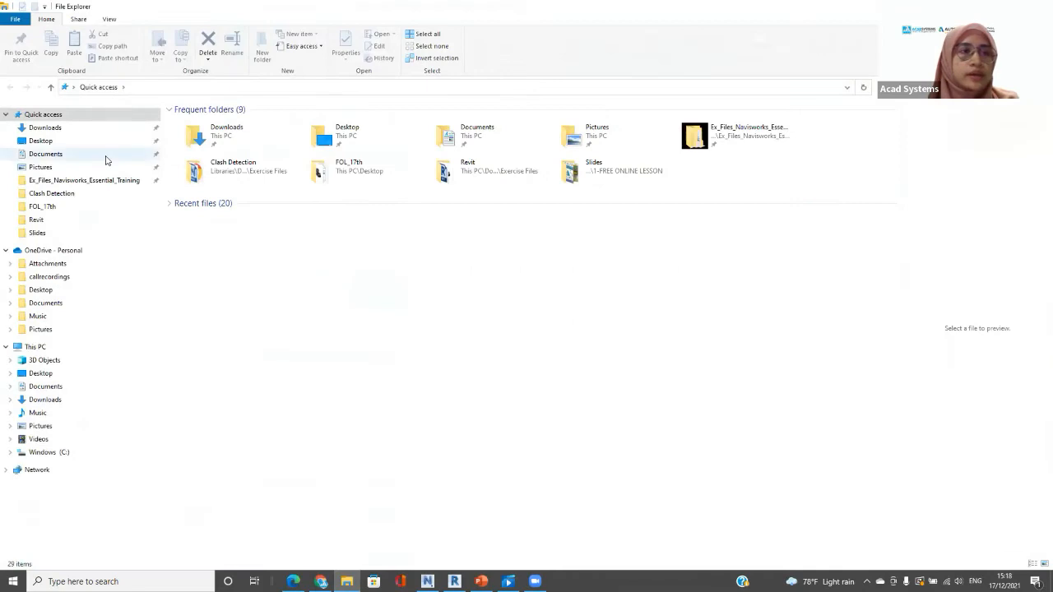
pyautogui.click(106, 154)
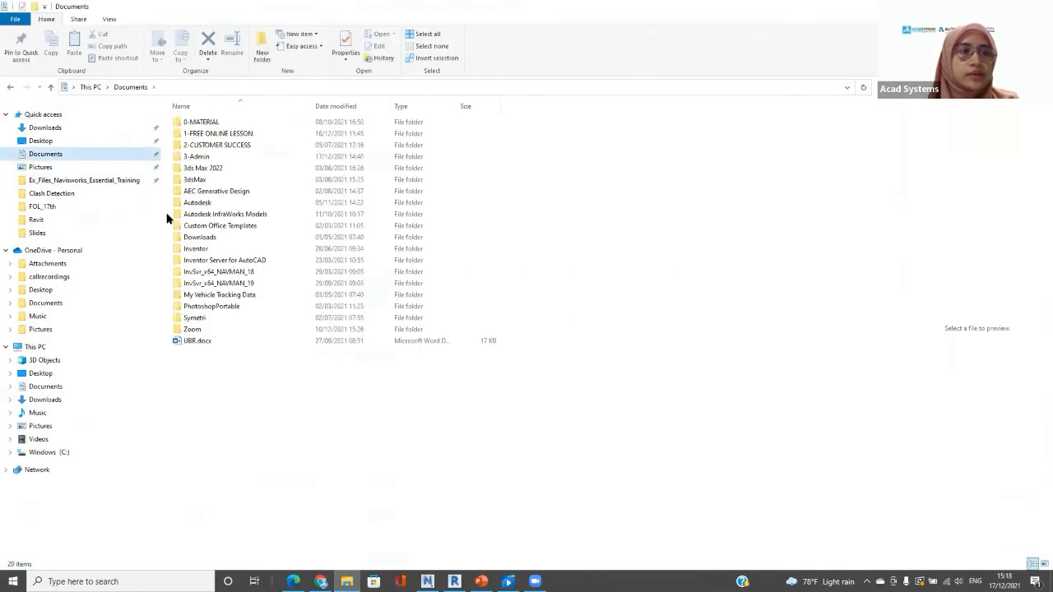
pyautogui.click(125, 180)
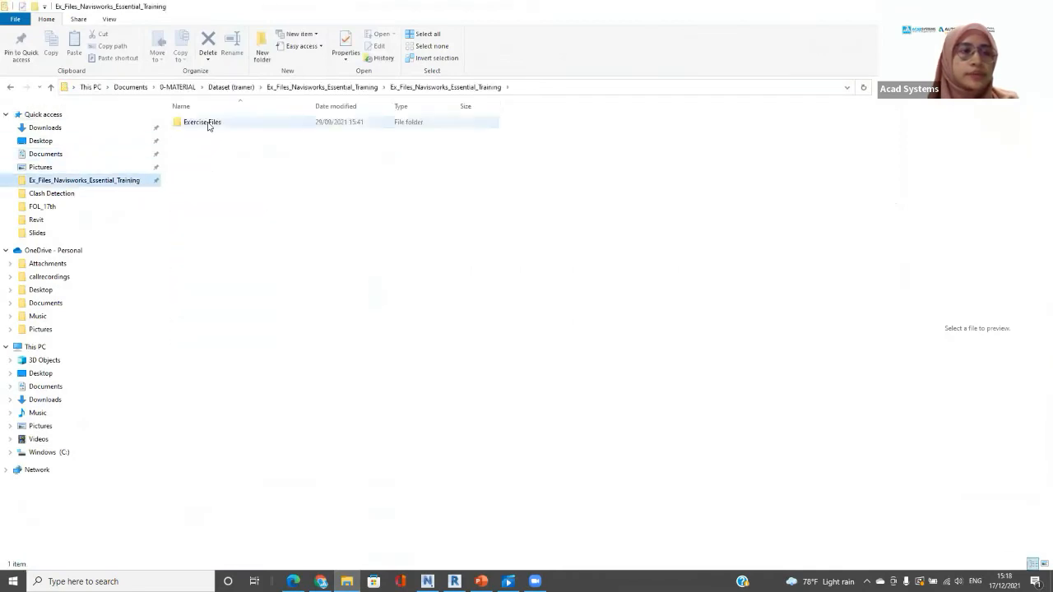
pyautogui.doubleClick(207, 123)
pyautogui.doubleClick(211, 144)
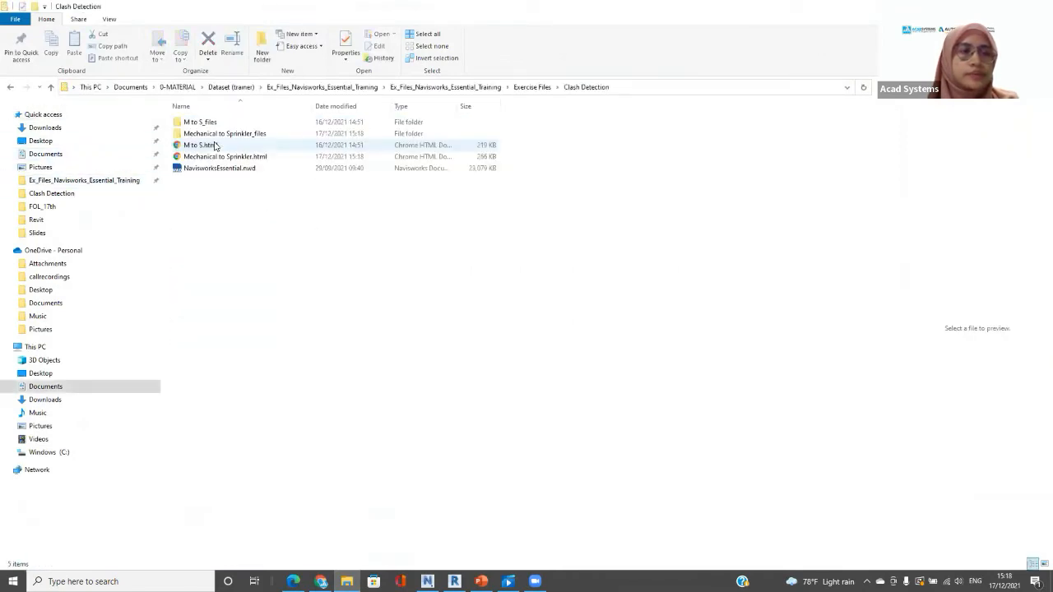
pyautogui.doubleClick(219, 156)
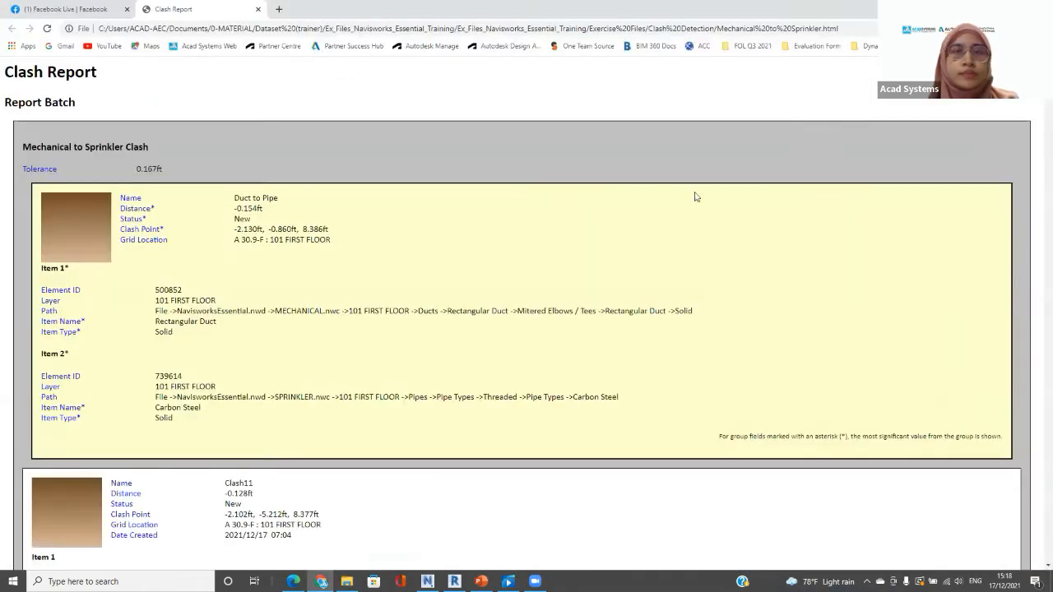
# Step: Examine the clash entries in the HTML report, including their images, distances, grid locations and item paths, and return to its beginning
pyautogui.scroll(-10, 82, 329)
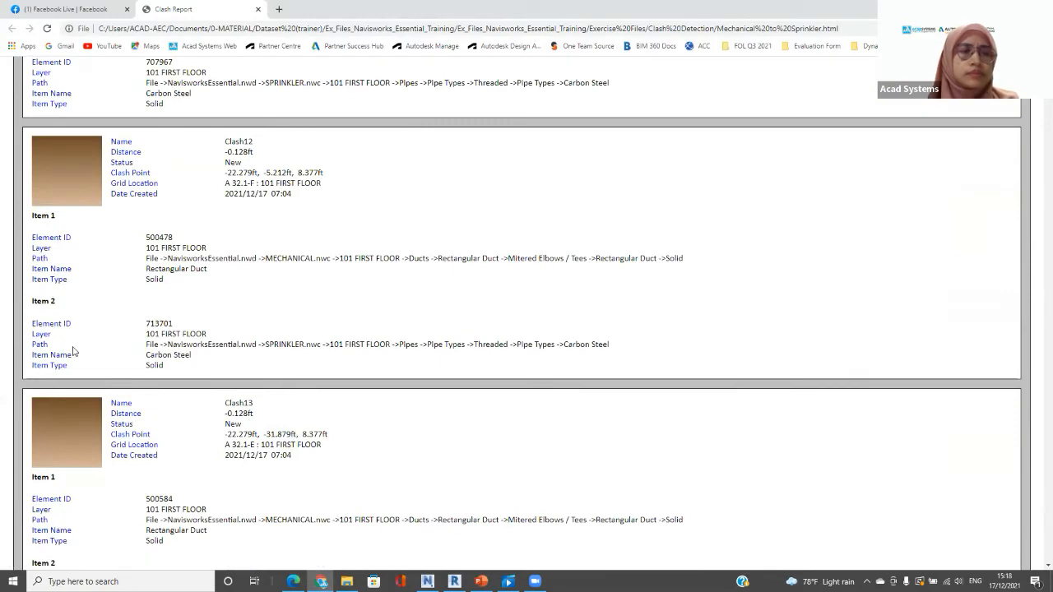
pyautogui.scroll(-7, 72, 351)
pyautogui.scroll(-4, 72, 351)
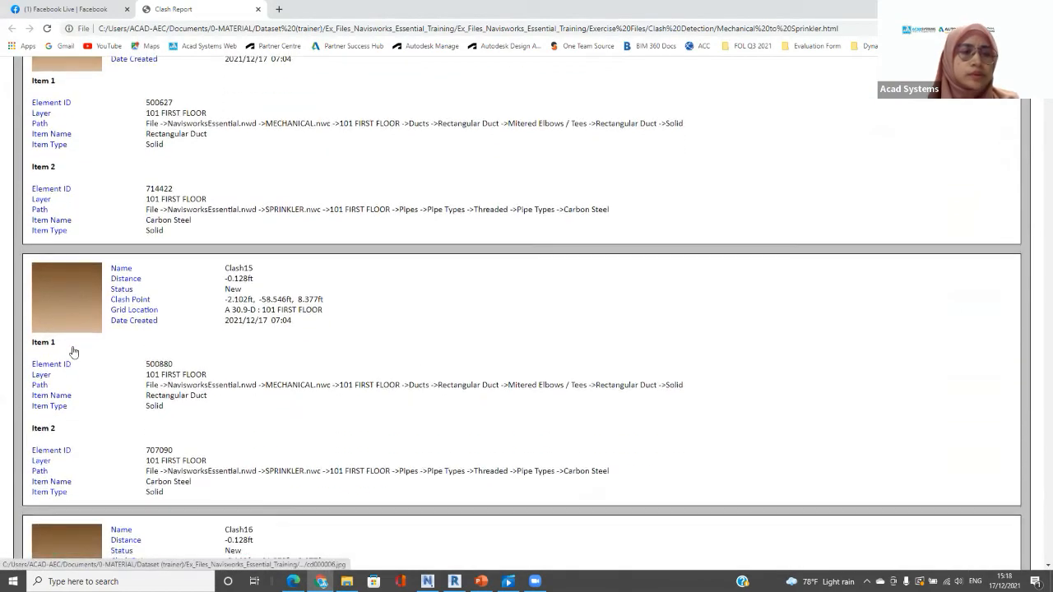
pyautogui.scroll(1, 75, 342)
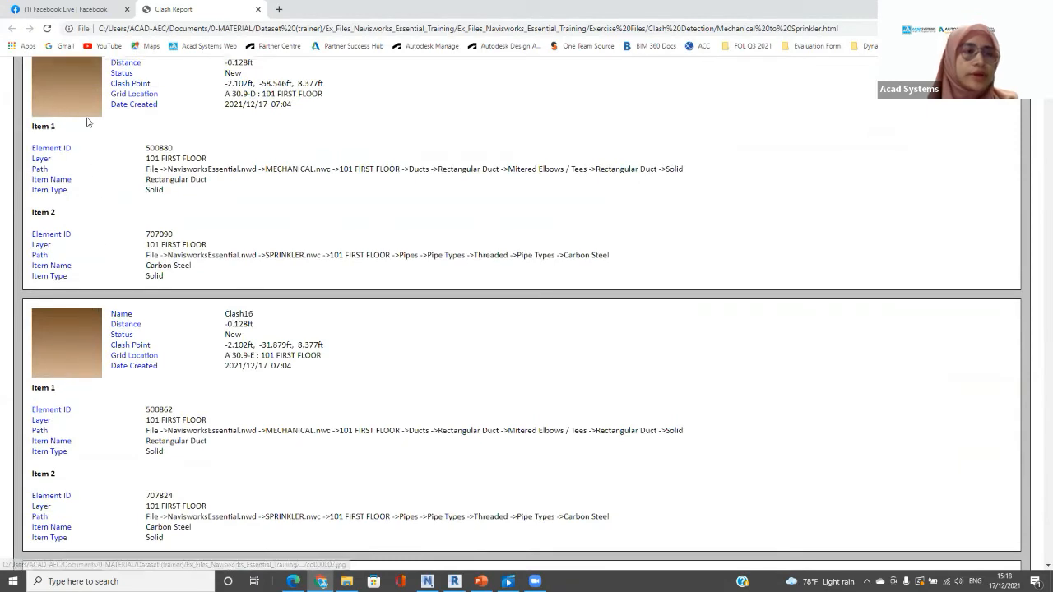
pyautogui.scroll(2, 79, 174)
pyautogui.scroll(-4, 277, 179)
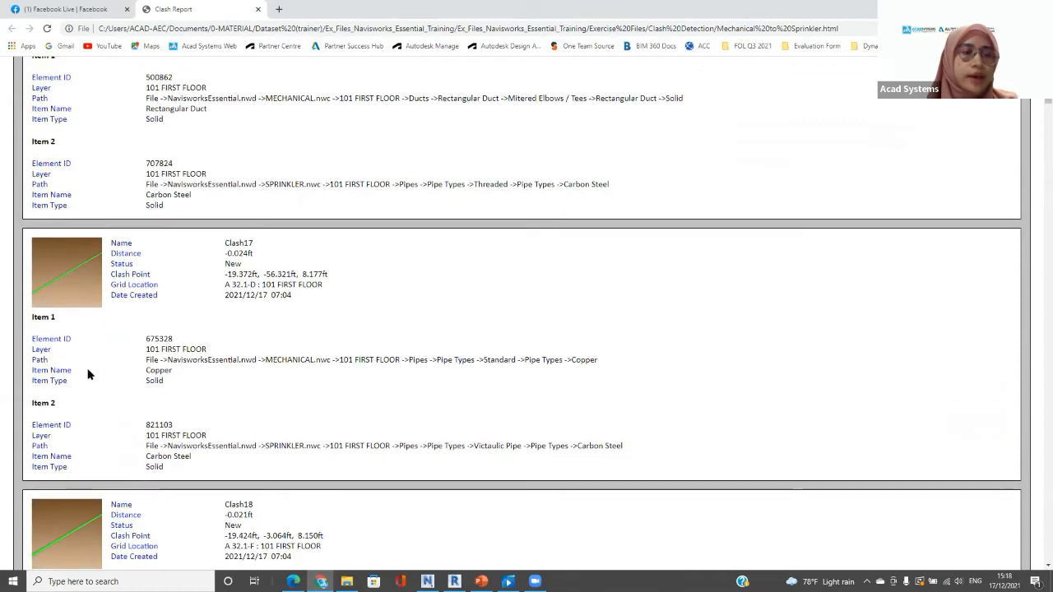
pyautogui.scroll(-3, 73, 316)
pyautogui.scroll(-5, 72, 316)
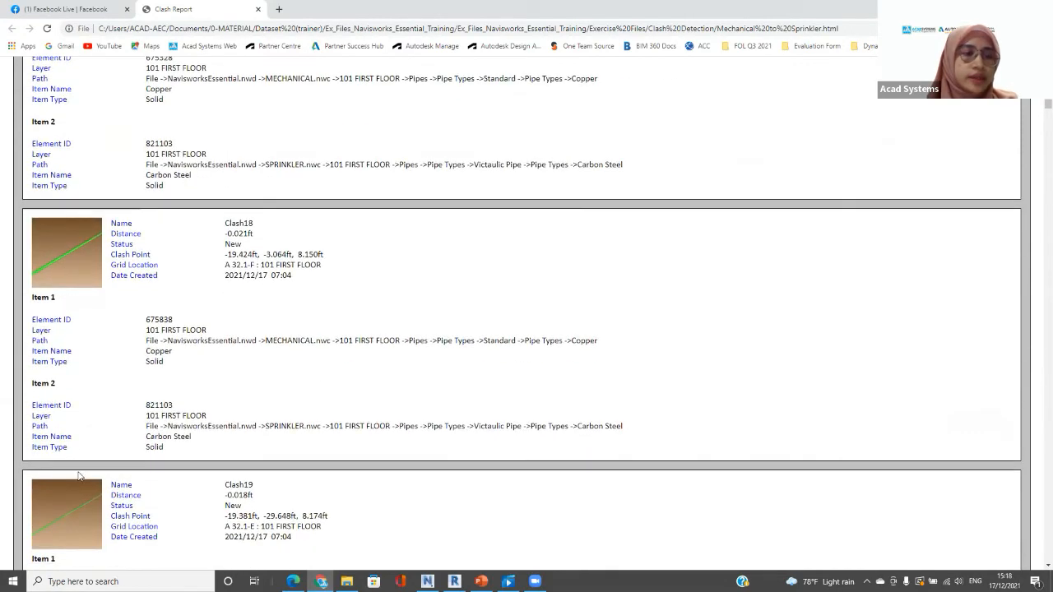
pyautogui.scroll(-7, 81, 440)
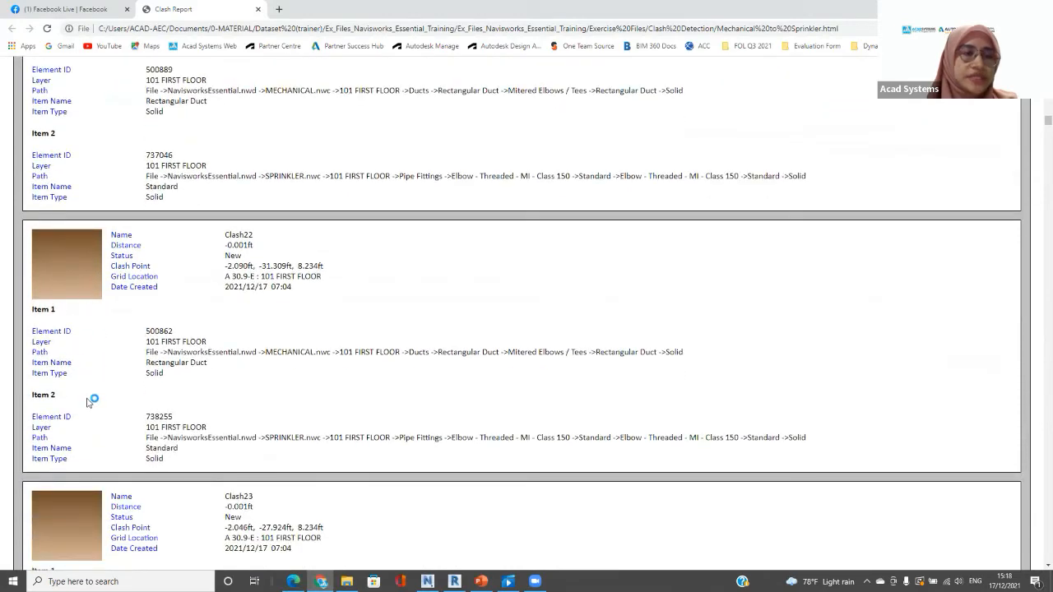
pyautogui.scroll(-3, 82, 403)
pyautogui.scroll(-5, 76, 411)
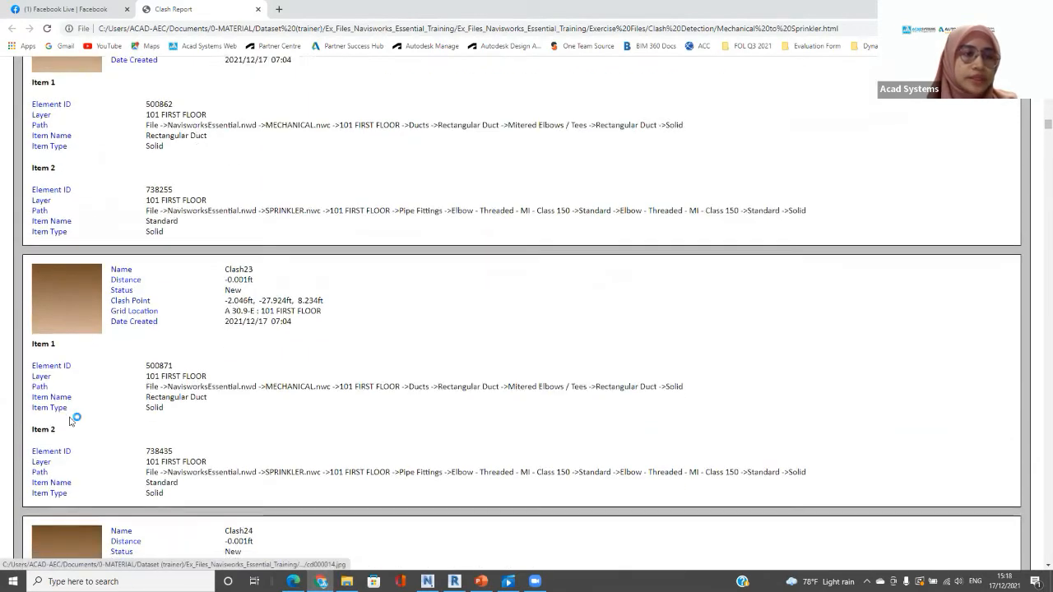
pyautogui.scroll(-3, 71, 403)
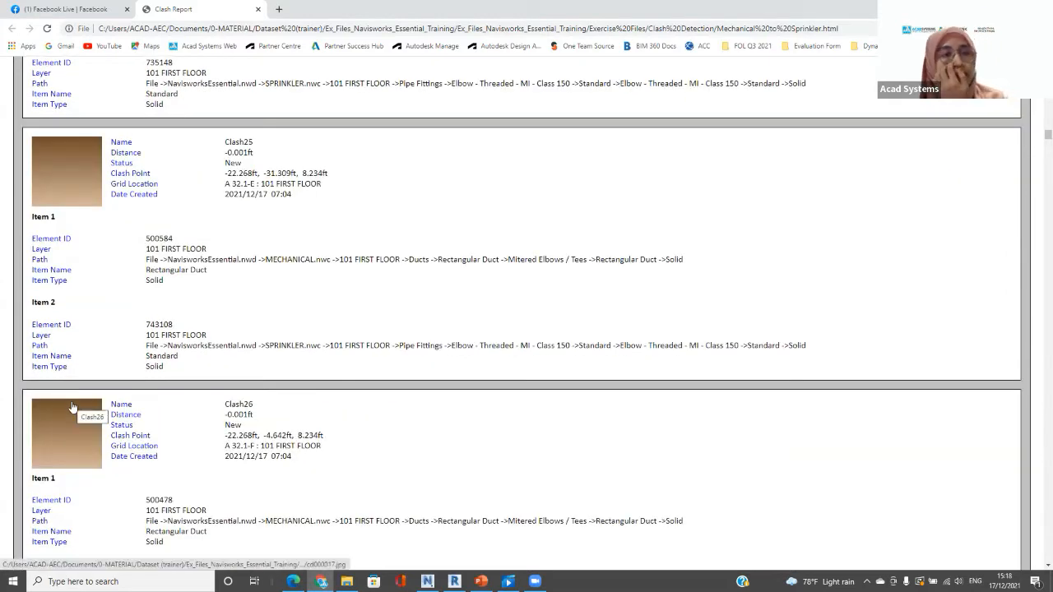
pyautogui.scroll(4, 237, 367)
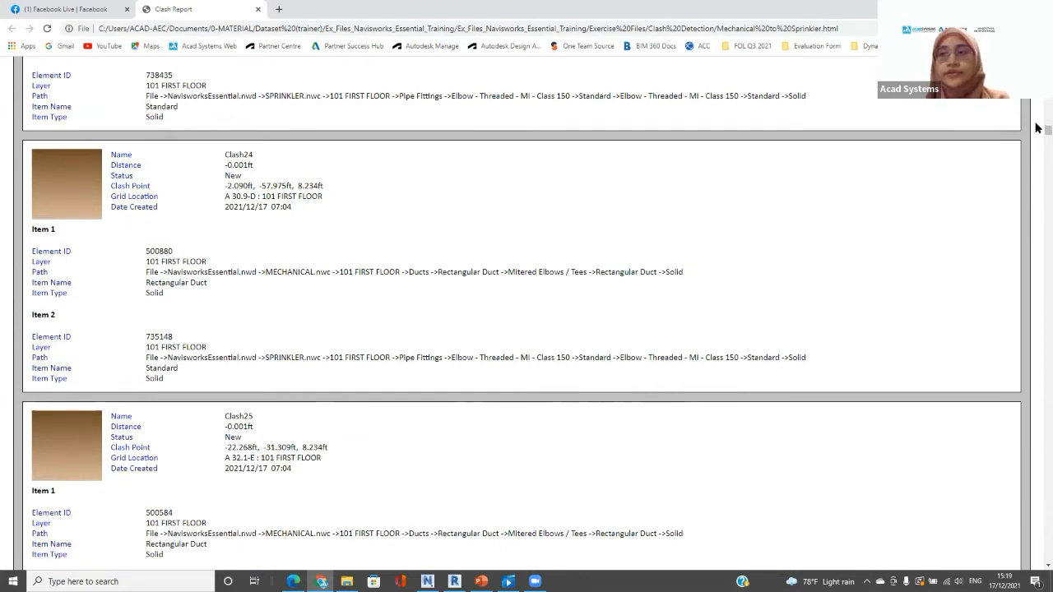
pyautogui.moveTo(1048, 130); pyautogui.dragTo(1048, 74)
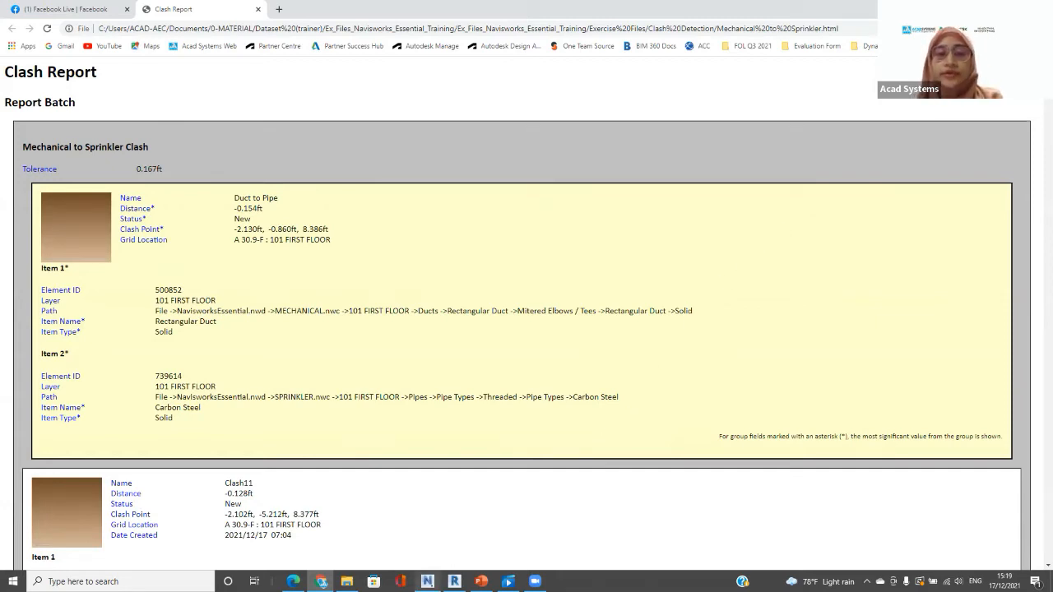
# Step: Switch back to Navisworks, show Clash1 in the test results and compare the Dim Other and Hide Other isolation modes
pyautogui.click(427, 581)
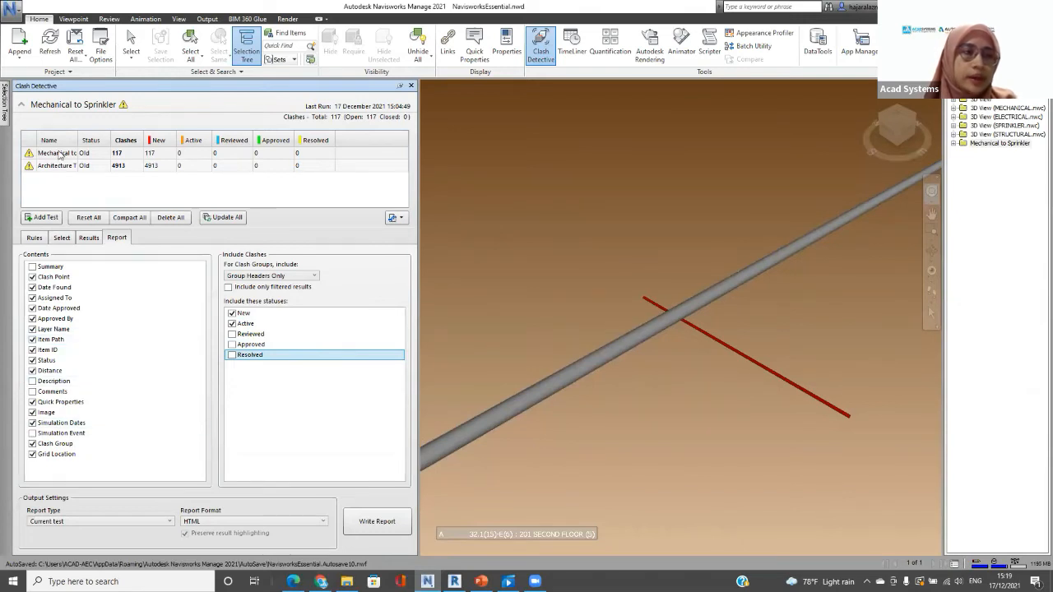
pyautogui.click(87, 238)
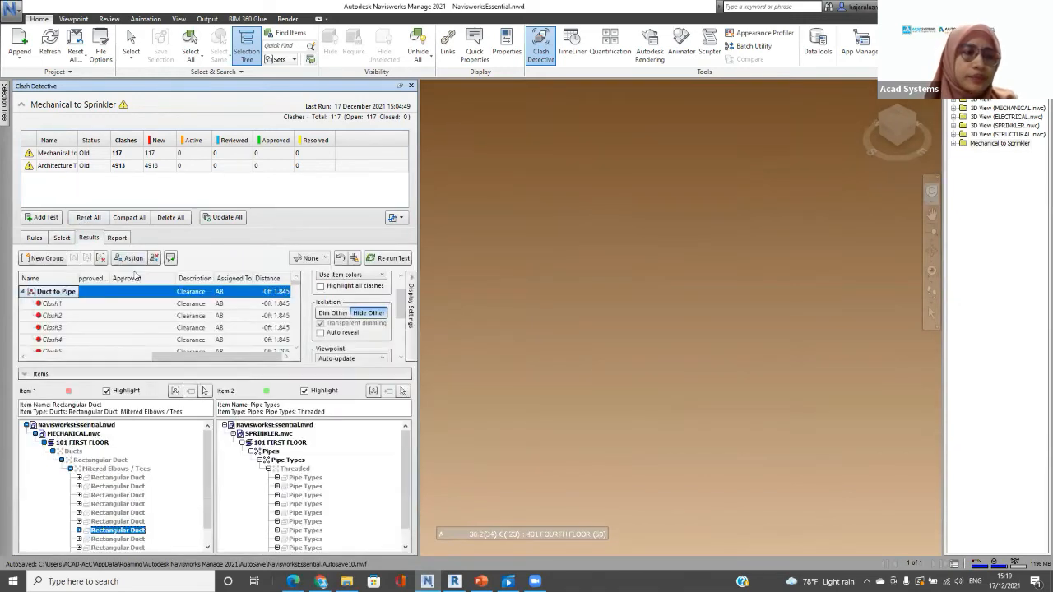
pyautogui.click(85, 304)
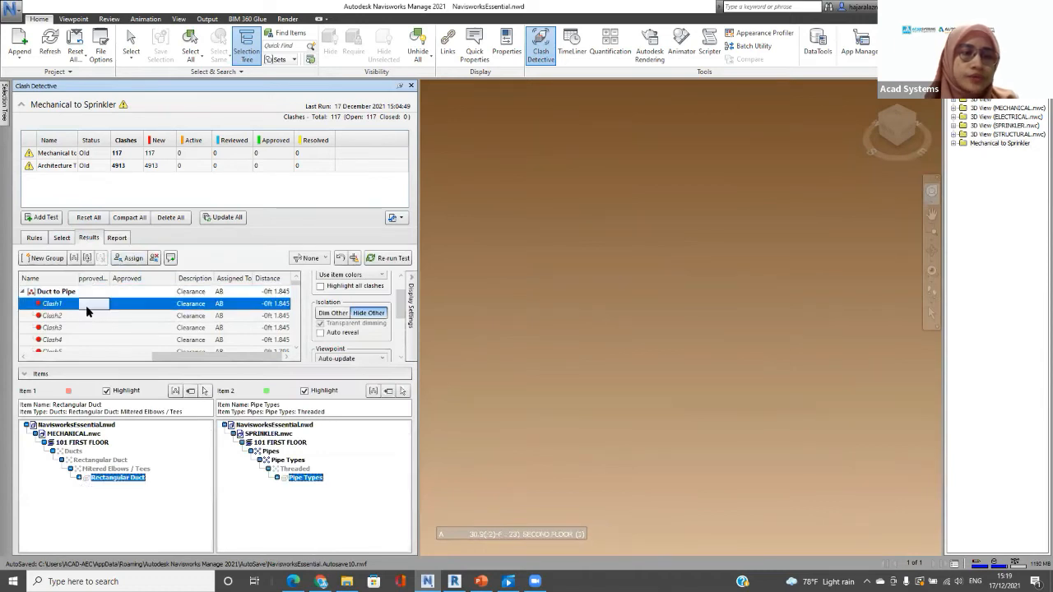
pyautogui.scroll(-2, 721, 297)
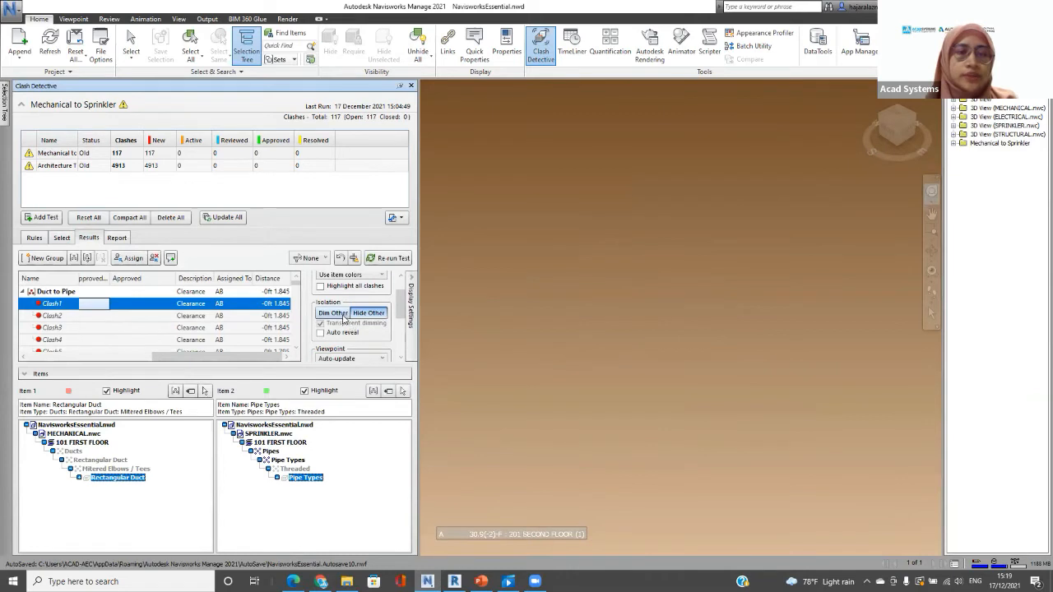
pyautogui.click(330, 313)
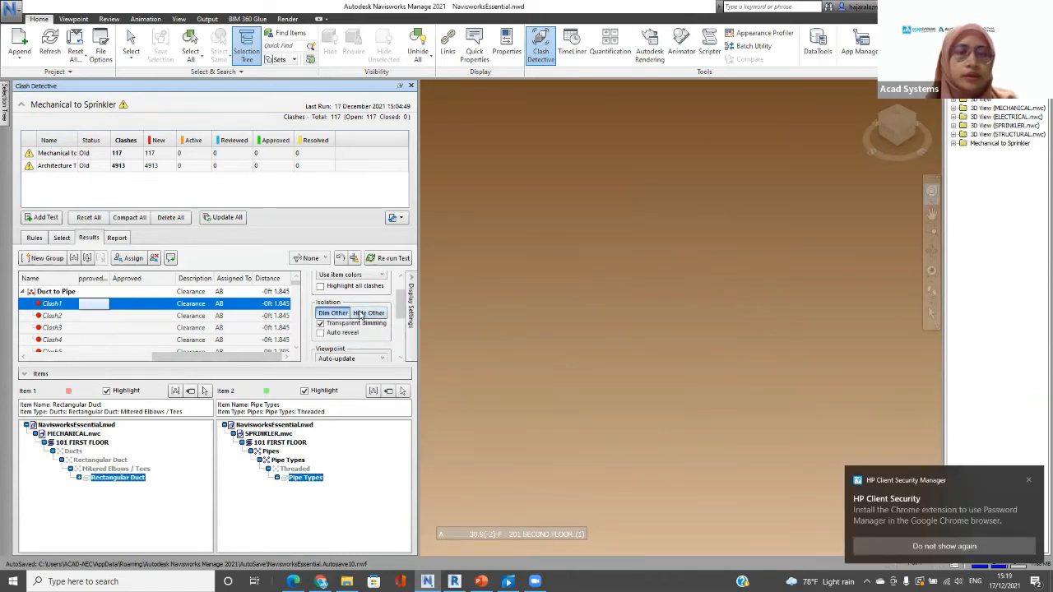
pyautogui.click(368, 313)
pyautogui.scroll(-1, 358, 329)
pyautogui.scroll(-1, 357, 329)
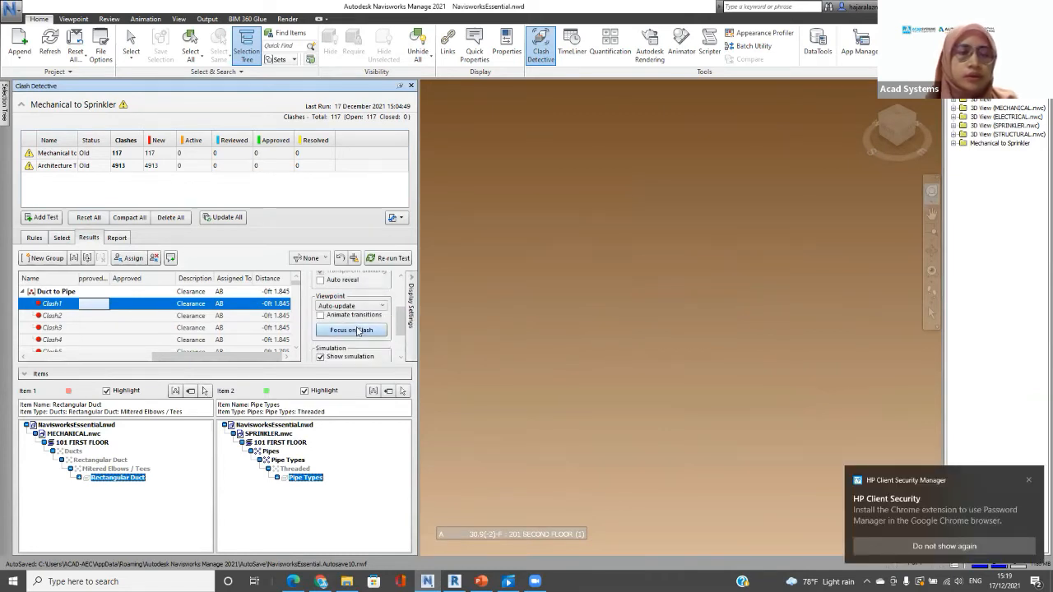
# Step: Display Clash57 from the Mechanical to Sprinkler results
pyautogui.scroll(-11, 158, 323)
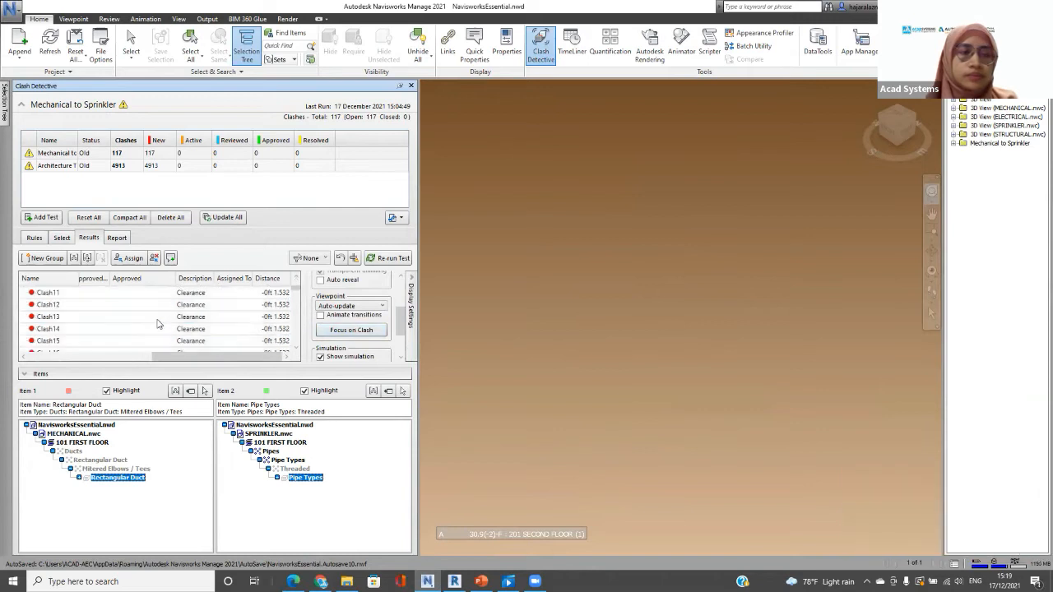
pyautogui.scroll(-7, 158, 324)
pyautogui.click(158, 320)
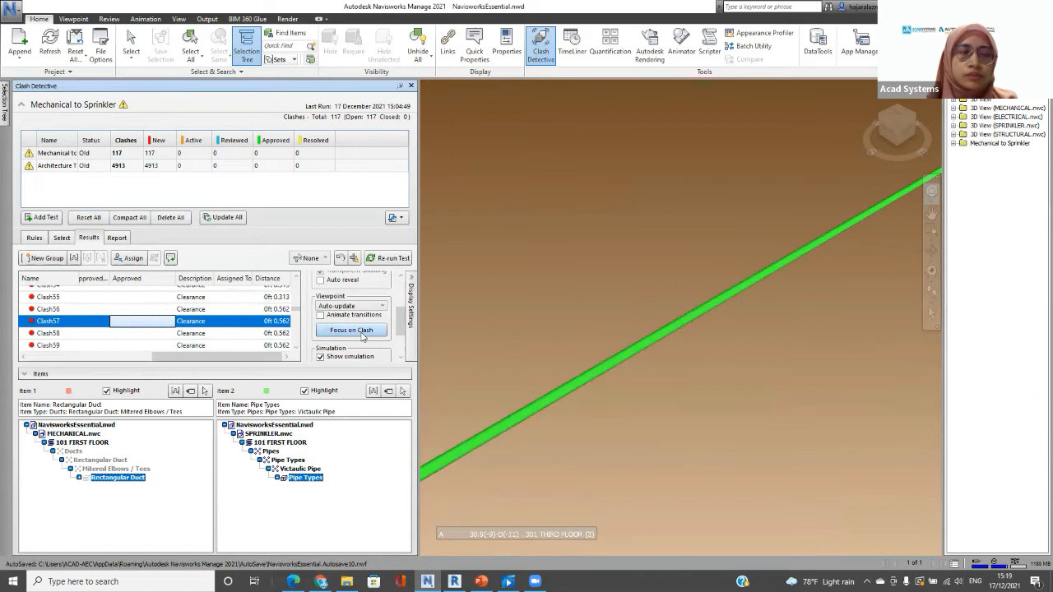
# Step: Collapse the clash test list, turn on Auto reveal and set the isolation mode to Dim Other
pyautogui.moveTo(122, 106)
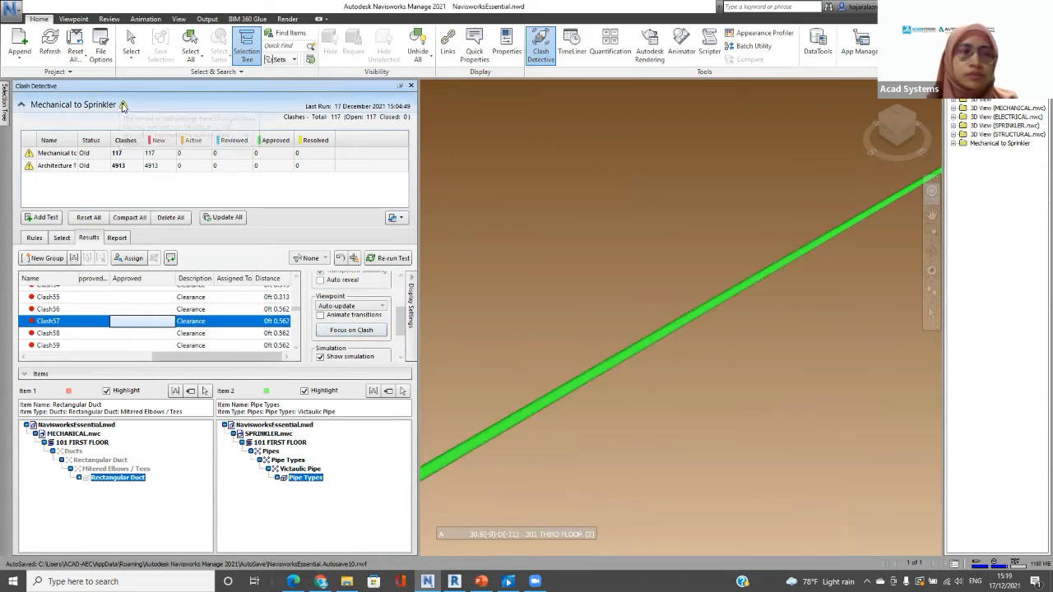
pyautogui.click(122, 106)
pyautogui.click(345, 279)
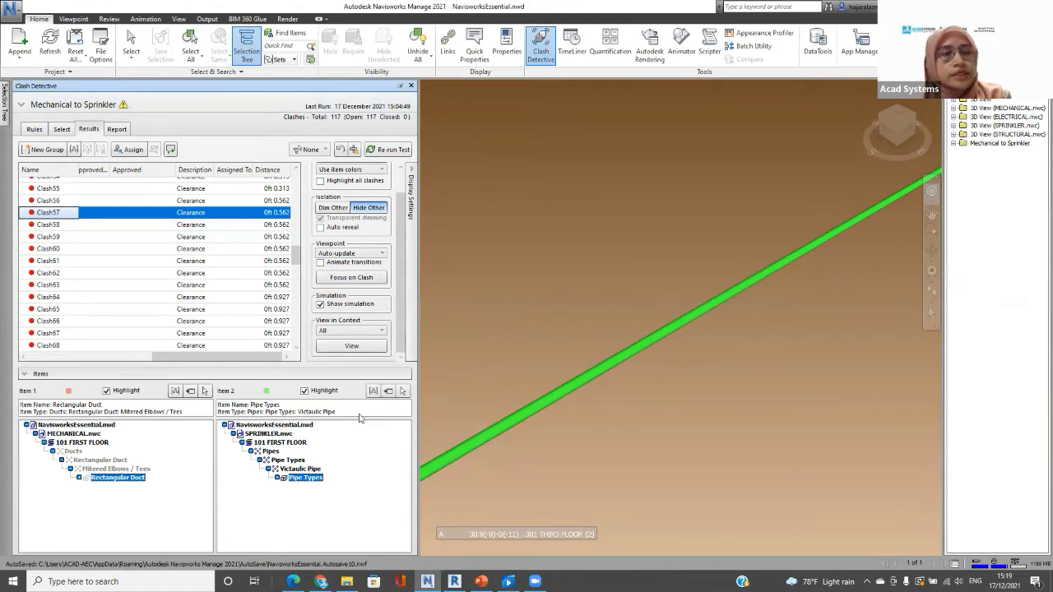
pyautogui.click(333, 207)
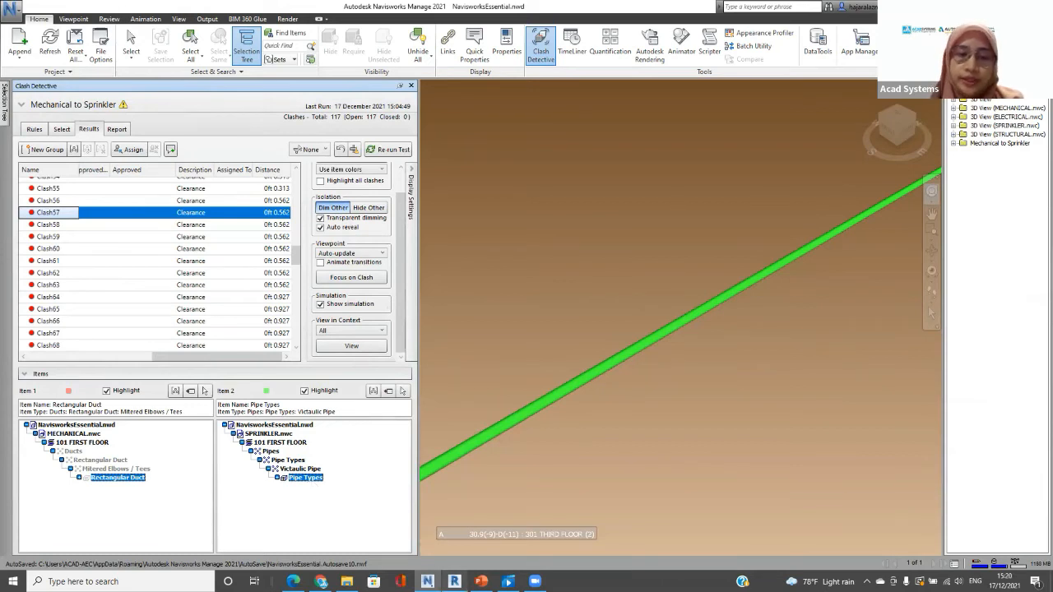
# Step: Switch to Revit, dismiss the save reminder without saving and bring up the {3D} view of MECHANICAL_1.rvt
pyautogui.click(454, 582)
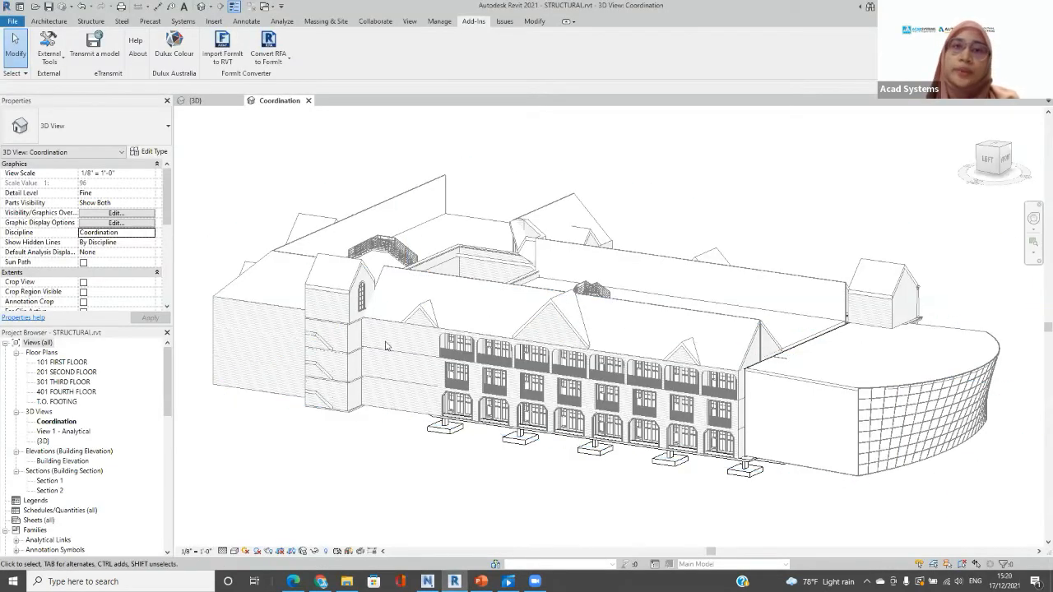
pyautogui.click(218, 104)
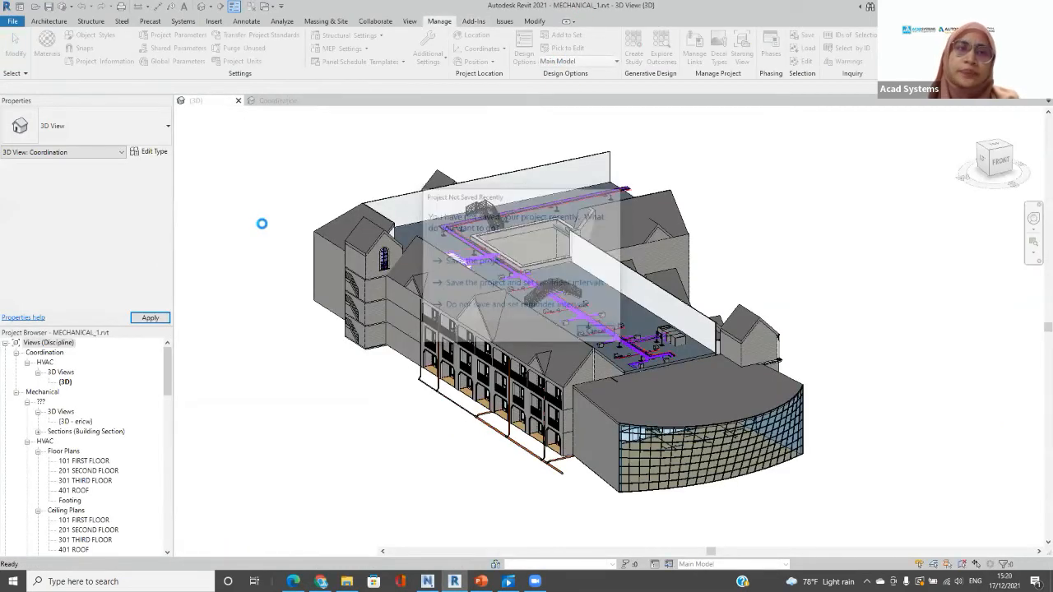
pyautogui.click(267, 101)
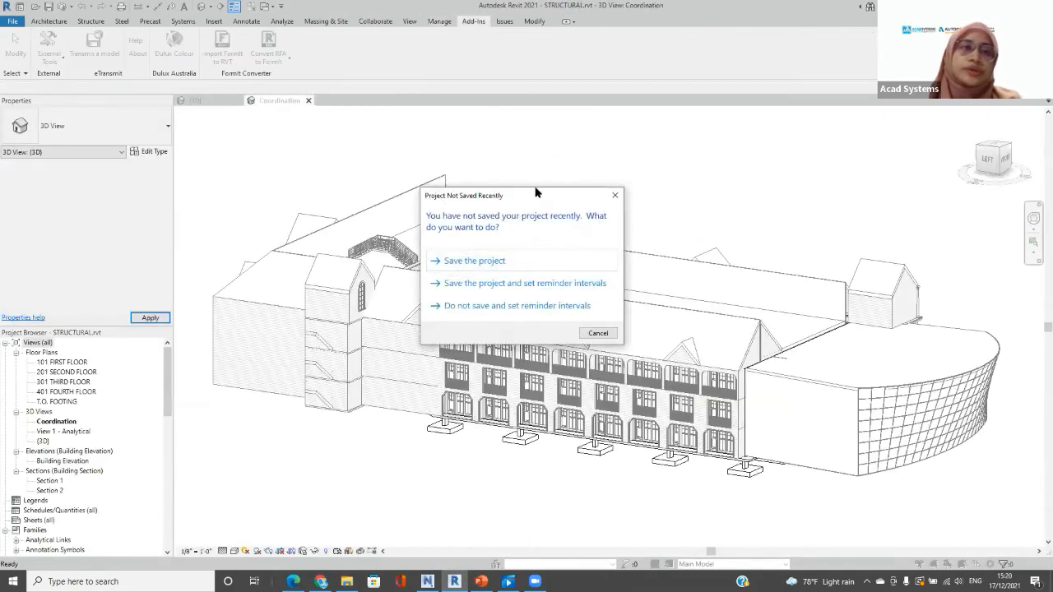
pyautogui.click(598, 333)
pyautogui.click(196, 102)
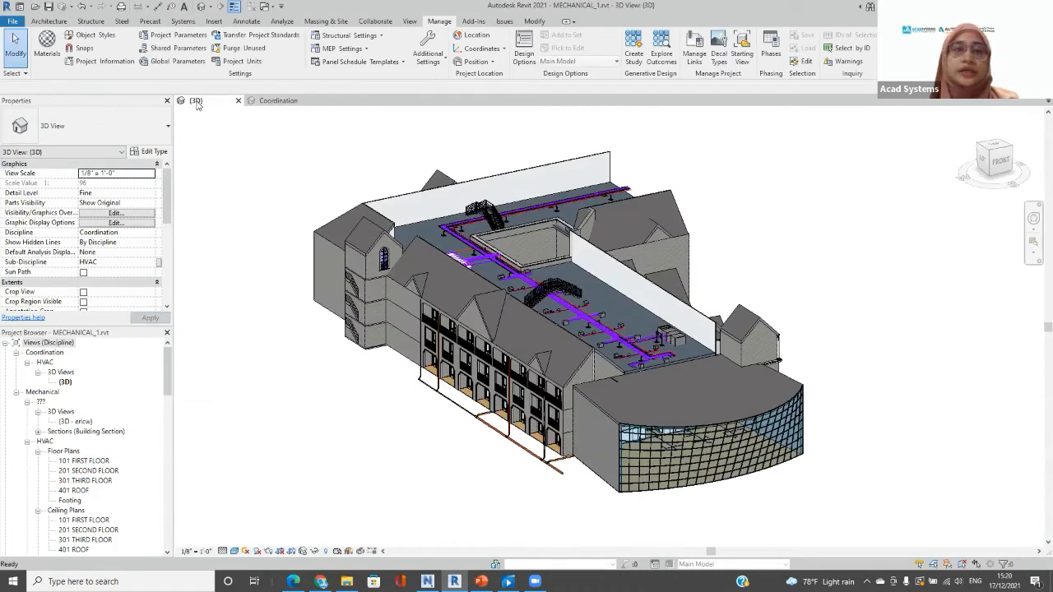
# Step: Run the Navisworks SwitchBack 2021 external tool for the mechanical model
pyautogui.click(482, 23)
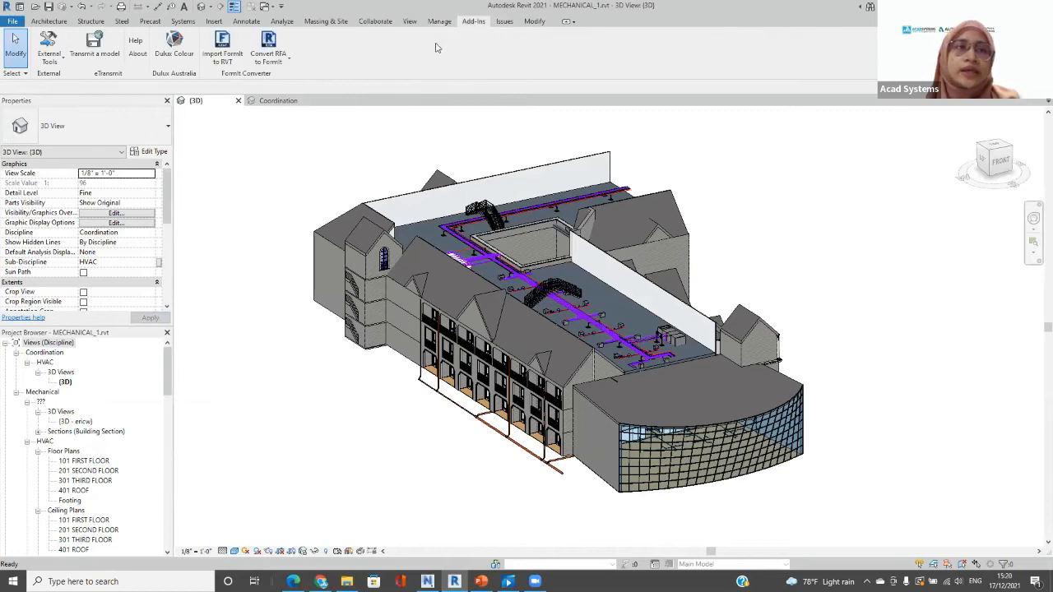
pyautogui.click(49, 59)
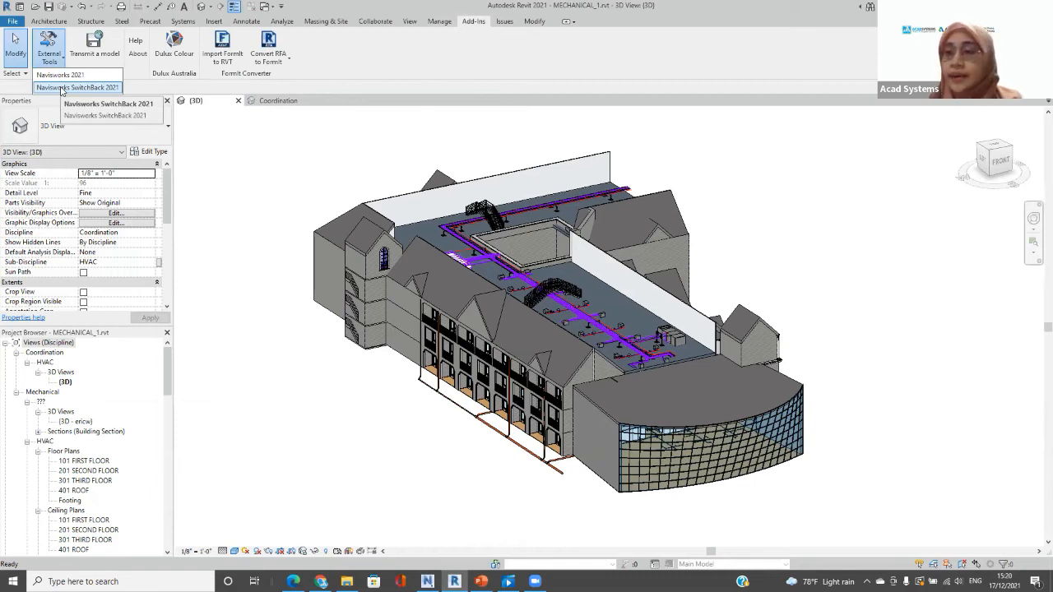
pyautogui.click(61, 88)
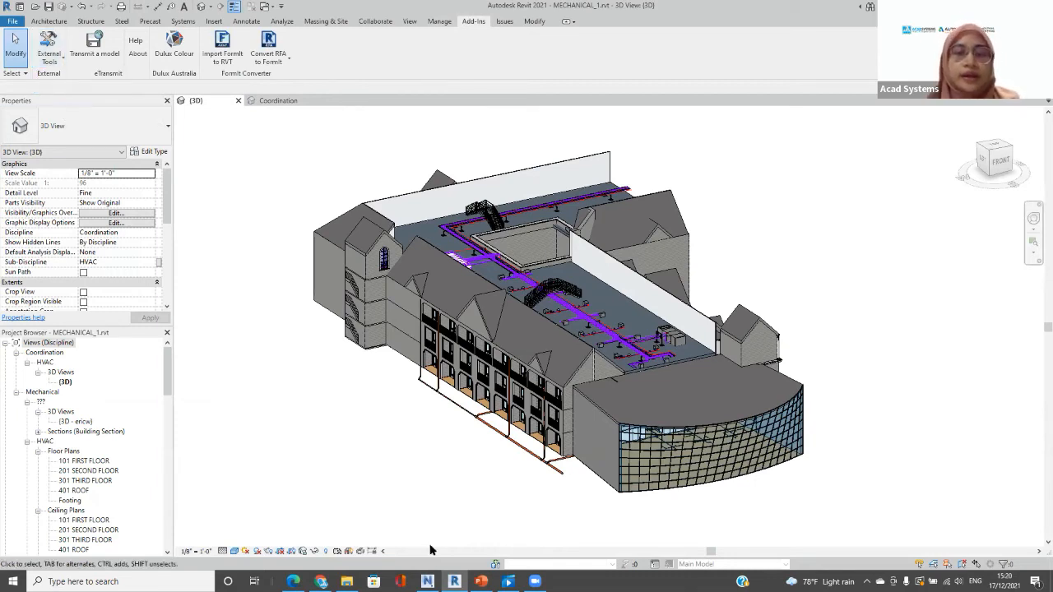
# Step: Switch to Navisworks, use SwitchBack on the rectangular duct of Clash57 and resolve its missing reference with MECHANICAL_1.rvt from the exercise Revit folder
pyautogui.click(426, 581)
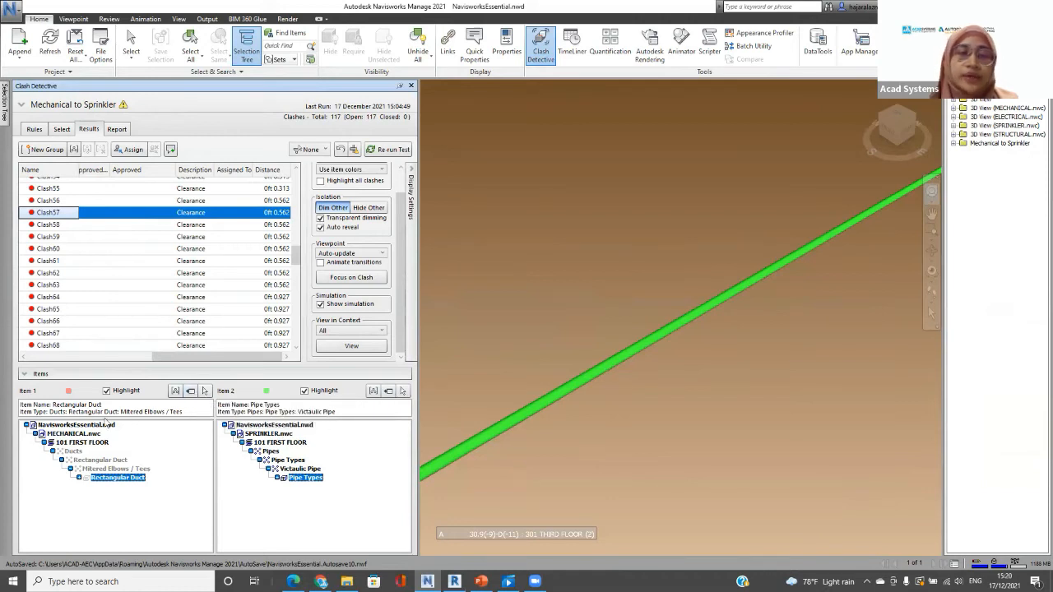
pyautogui.click(189, 392)
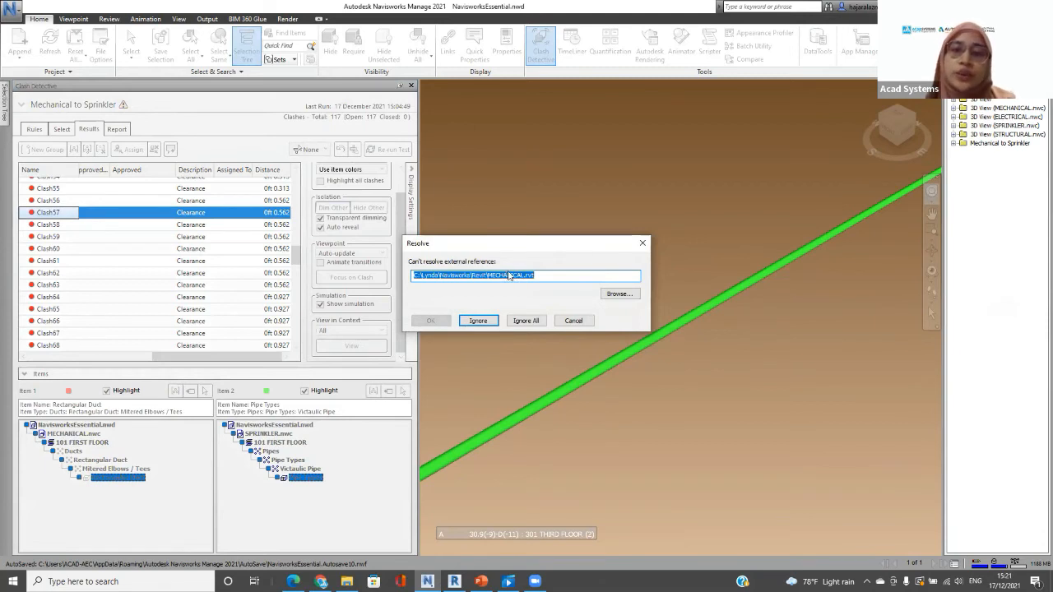
pyautogui.click(630, 294)
pyautogui.click(629, 280)
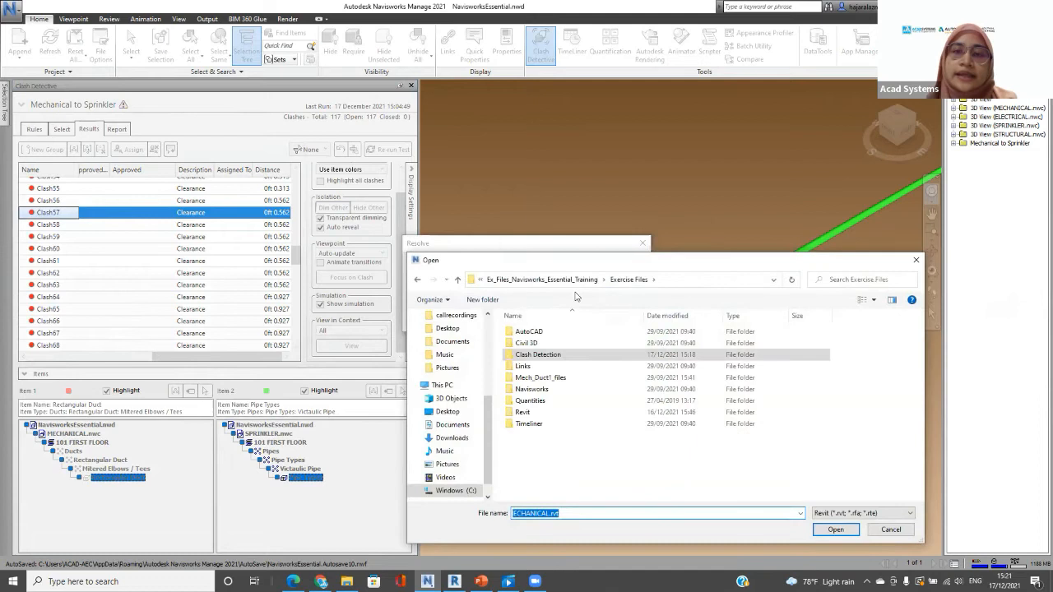
pyautogui.click(539, 413)
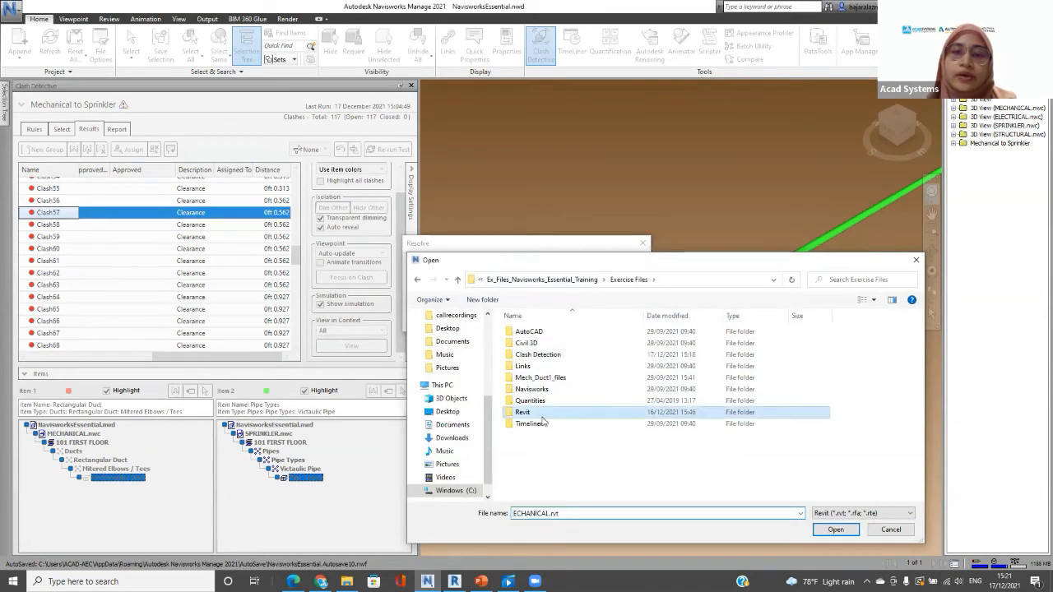
pyautogui.doubleClick(541, 415)
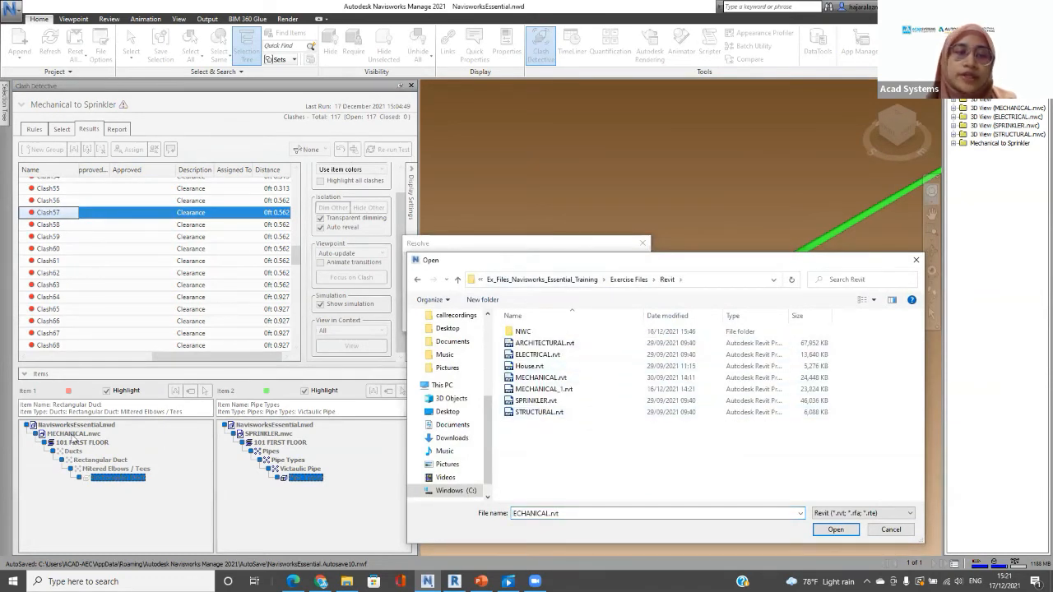
pyautogui.click(559, 380)
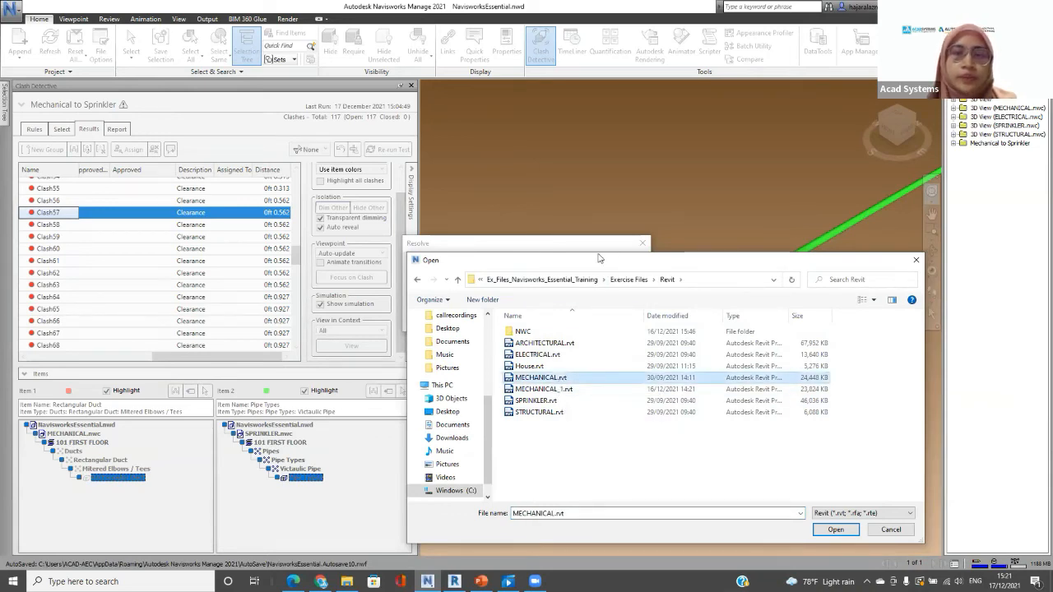
pyautogui.moveTo(599, 259); pyautogui.dragTo(446, 121)
pyautogui.click(391, 250)
pyautogui.click(681, 391)
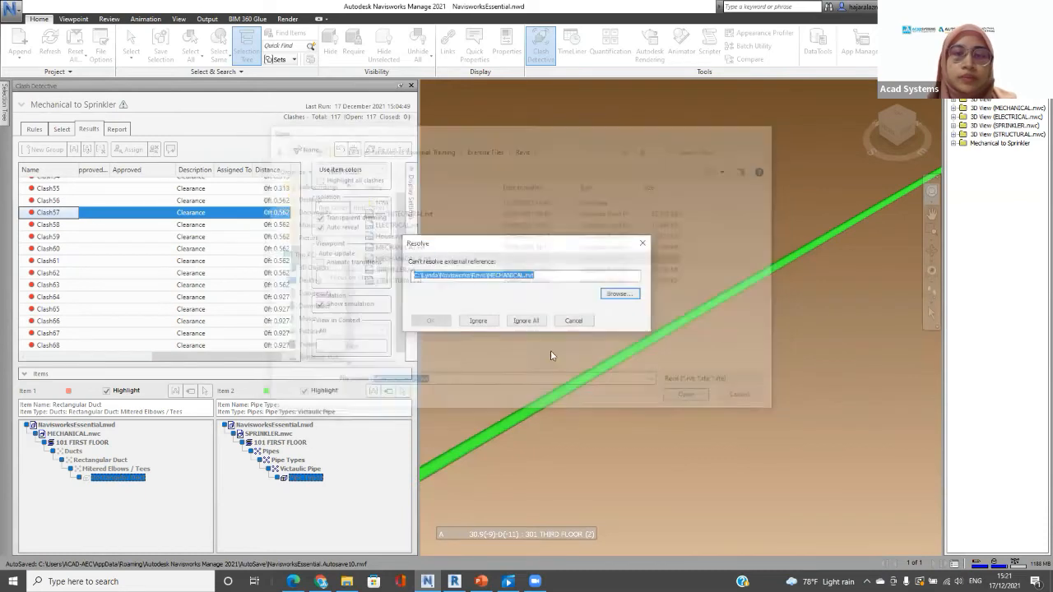
pyautogui.click(428, 321)
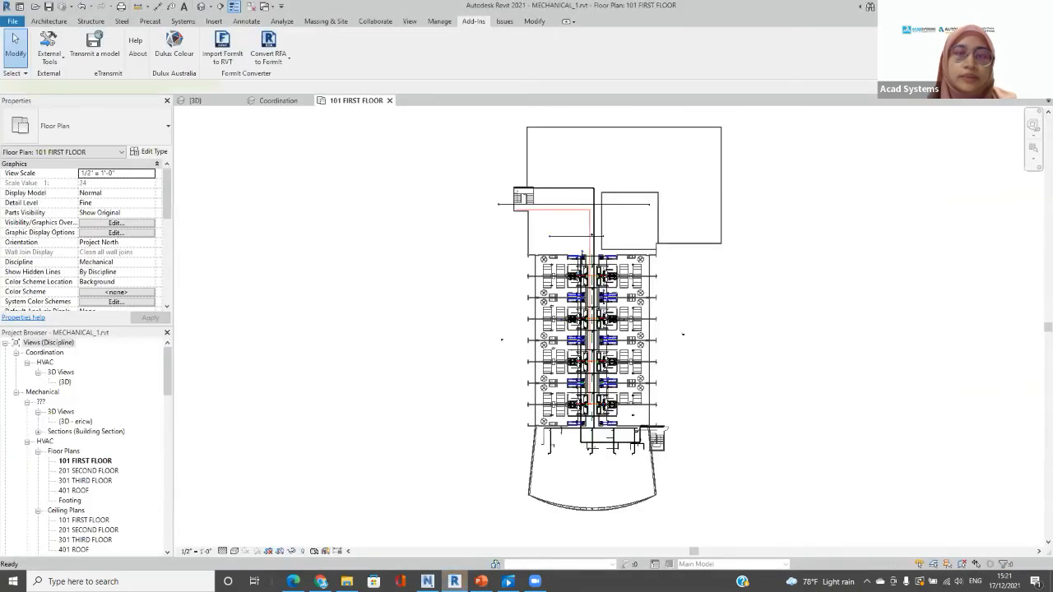
# Step: Return to Navisworks and use SwitchBack again to locate the Clash57 rectangular duct in the Revit model
pyautogui.click(427, 581)
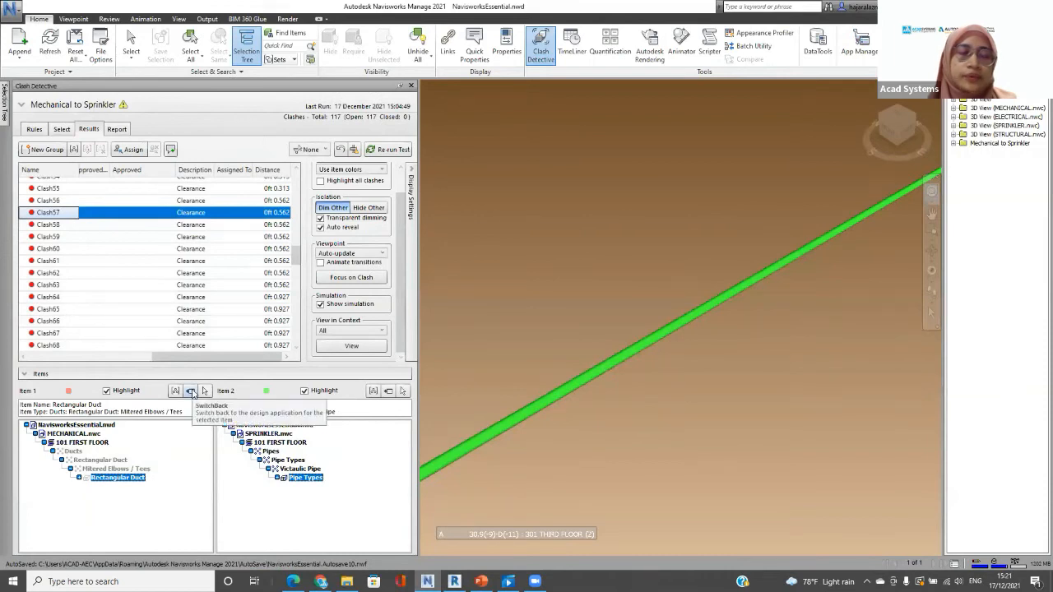
pyautogui.click(191, 391)
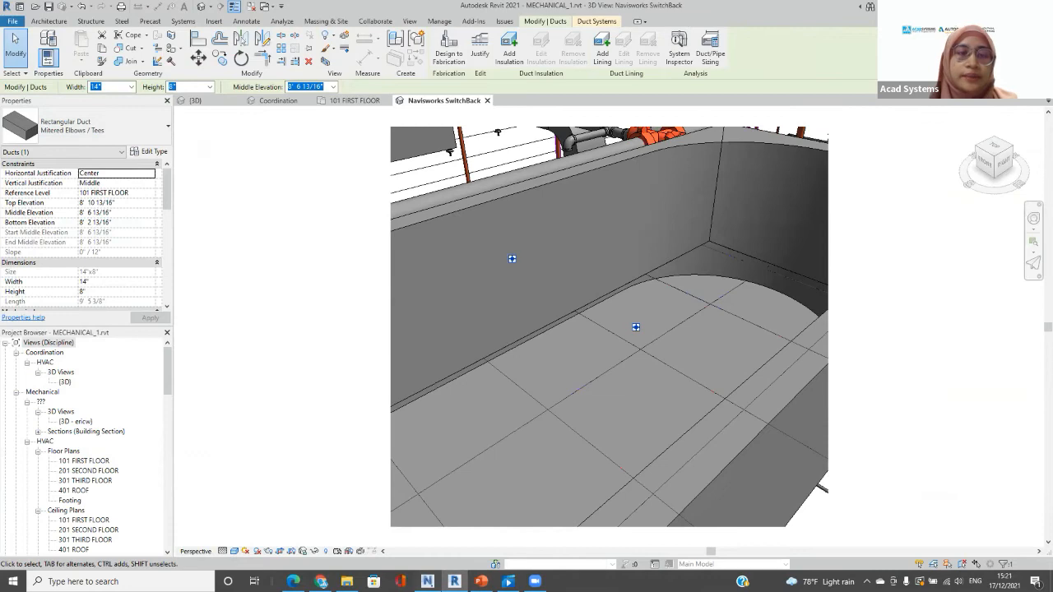
pyautogui.hotkey('alt', 'Tab')
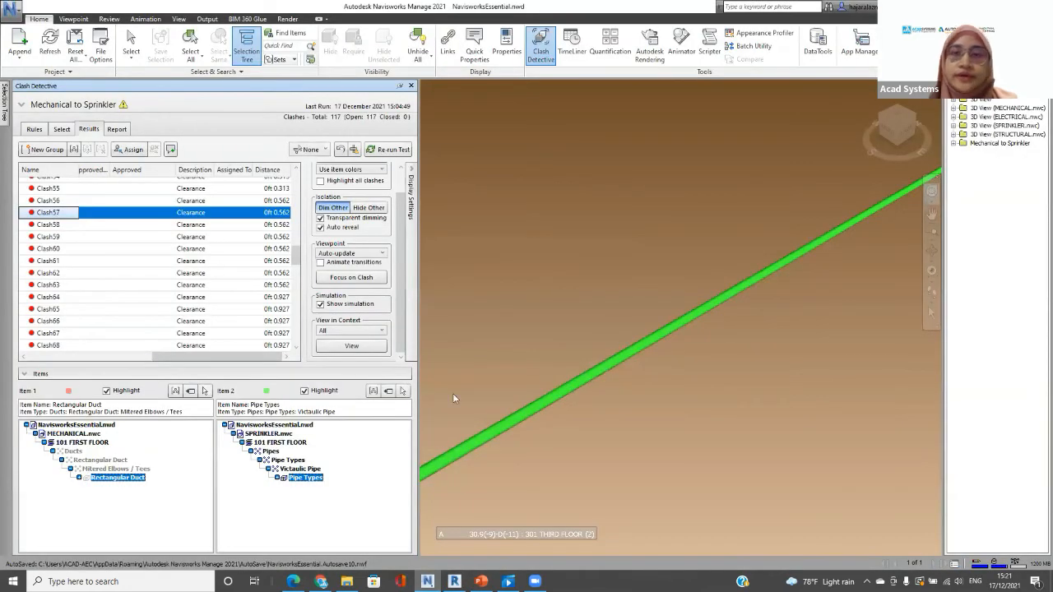
pyautogui.hotkey('shift', 'w')
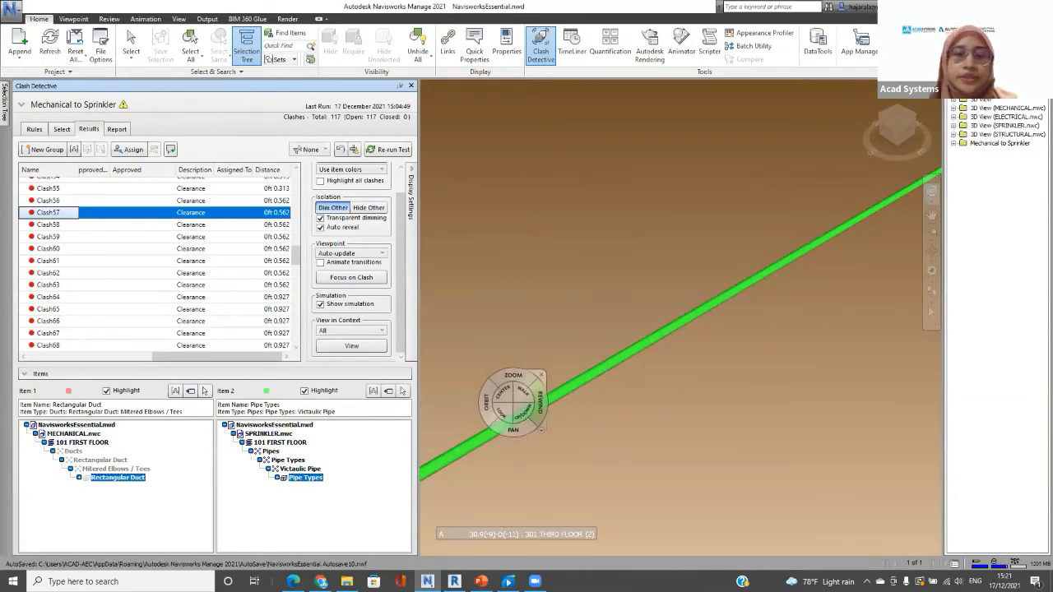
pyautogui.hotkey('alt', 'Tab')
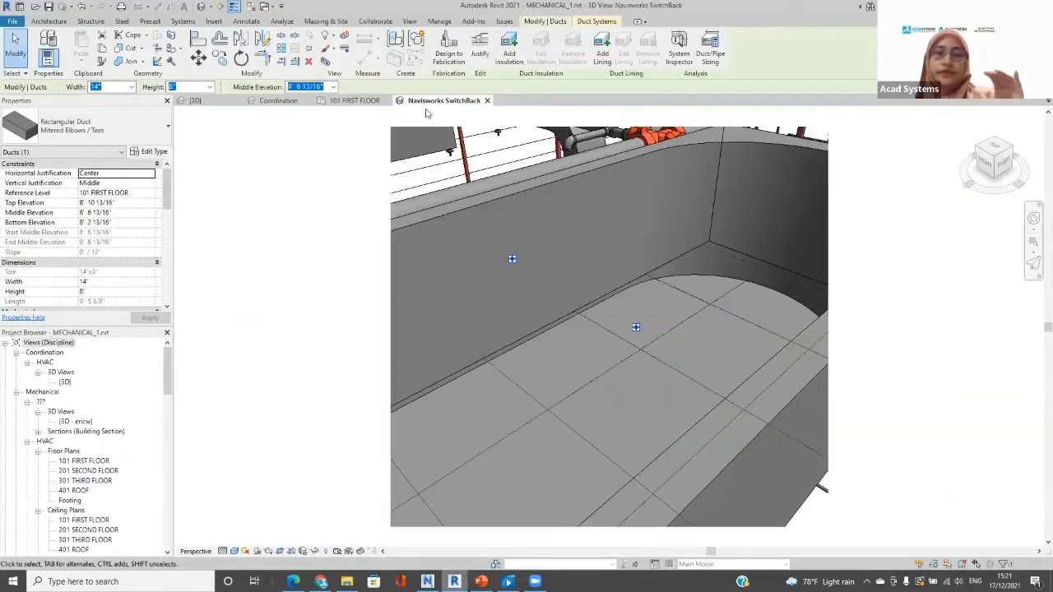
# Step: Set the Navisworks SwitchBack view's visual style to Wireframe and open the selected duct's Comments property for editing
pyautogui.click(234, 551)
pyautogui.click(251, 500)
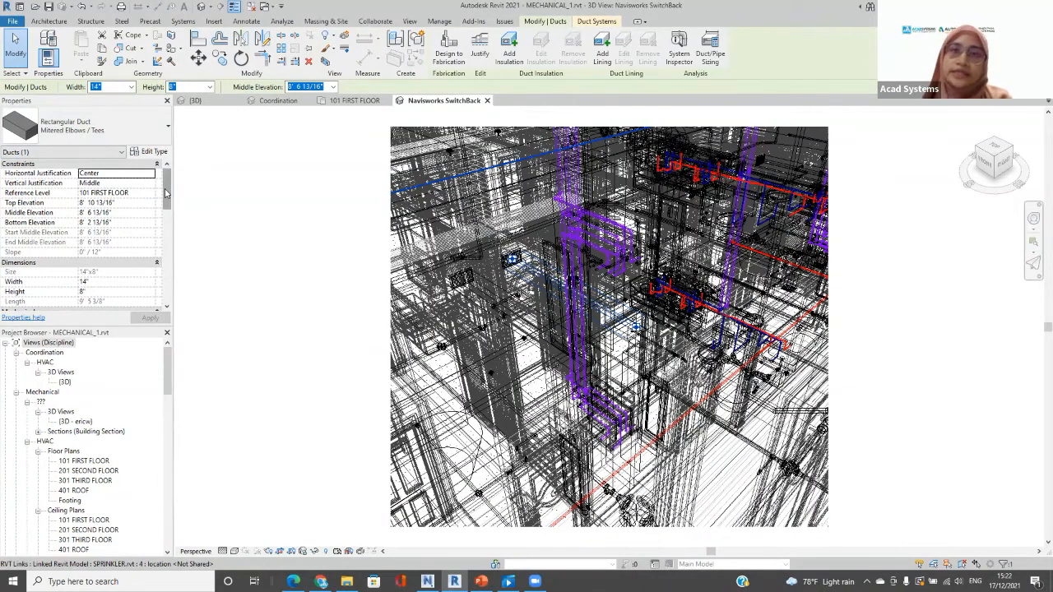
pyautogui.moveTo(165, 189); pyautogui.dragTo(170, 277)
pyautogui.click(89, 213)
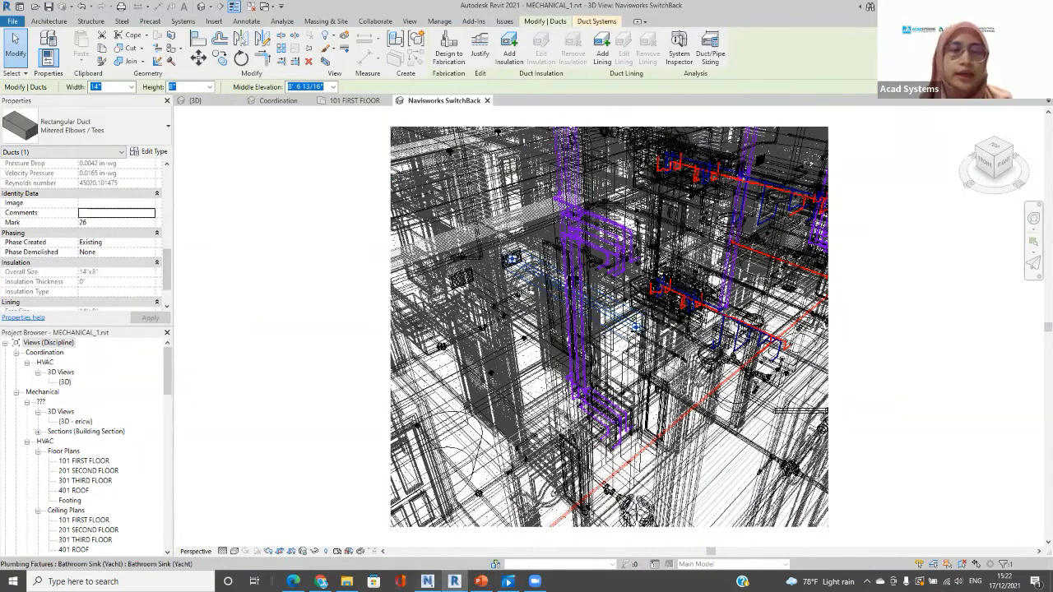
pyautogui.click(427, 581)
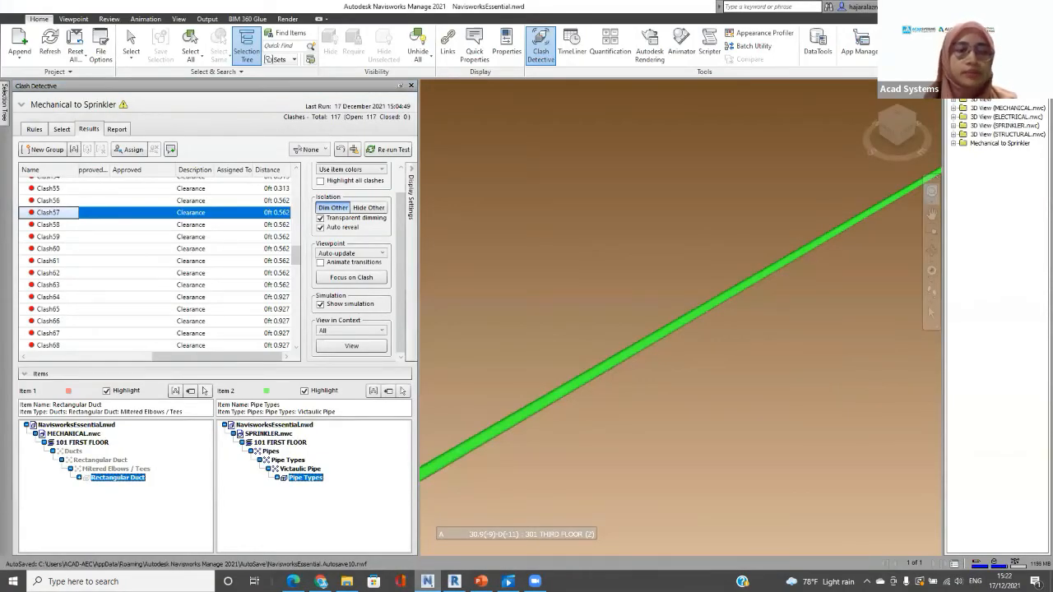
pyautogui.click(983, 6)
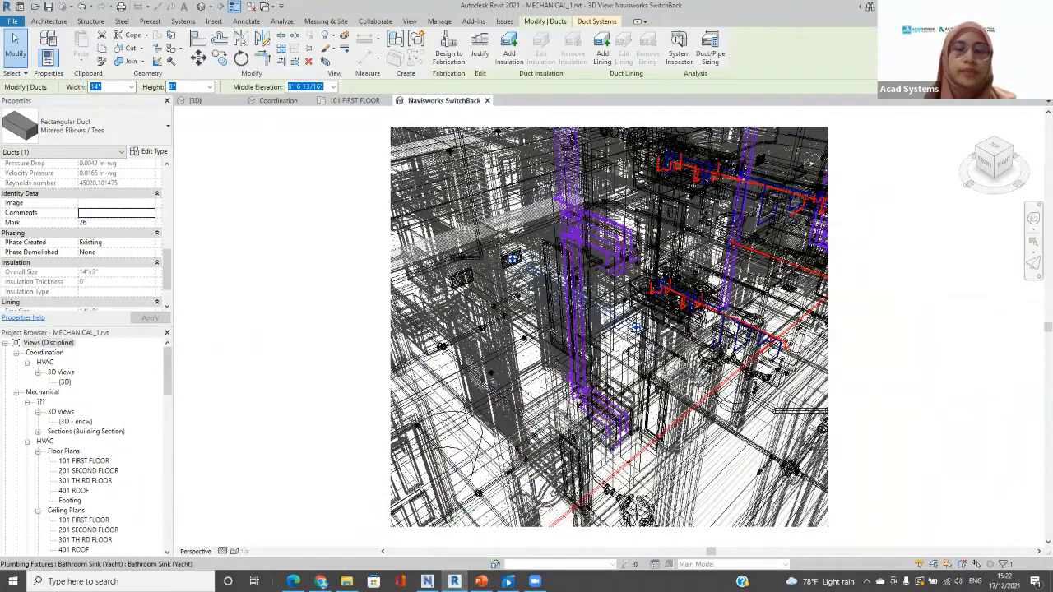
pyautogui.click(427, 582)
pyautogui.moveTo(454, 581)
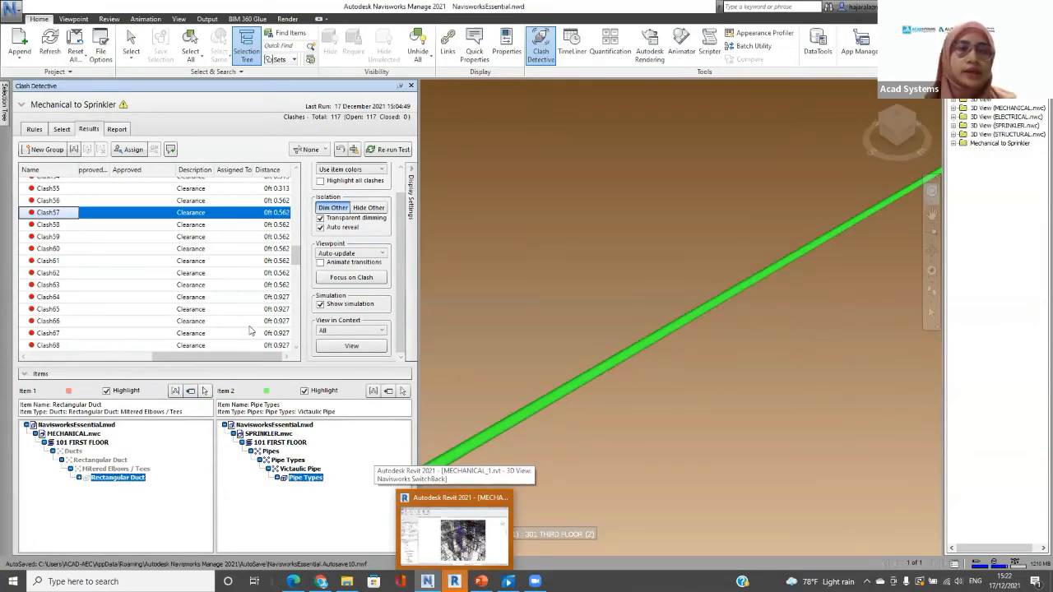
pyautogui.hotkey('alt', 'Tab')
# Step: Close the Navisworks SwitchBack and 101 FIRST FLOOR views in Revit
pyautogui.click(487, 101)
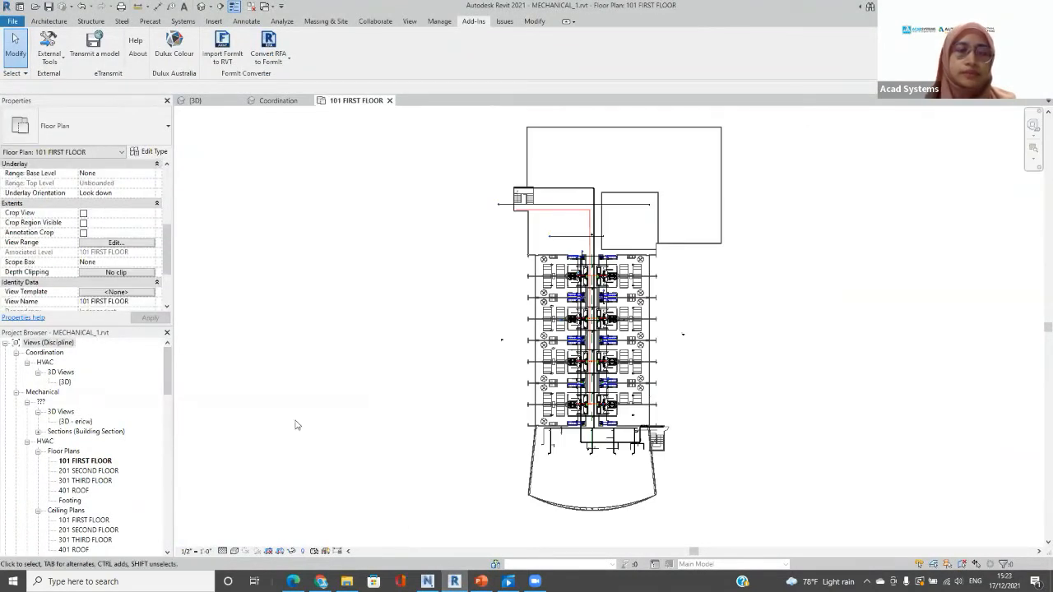
pyautogui.hotkey('alt', 'Tab')
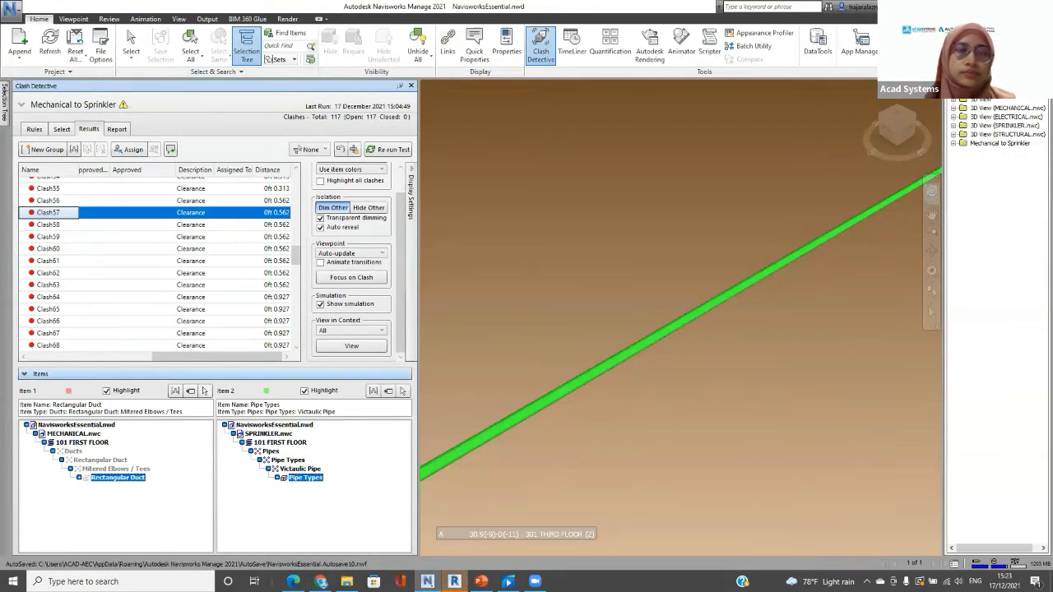
pyautogui.click(454, 575)
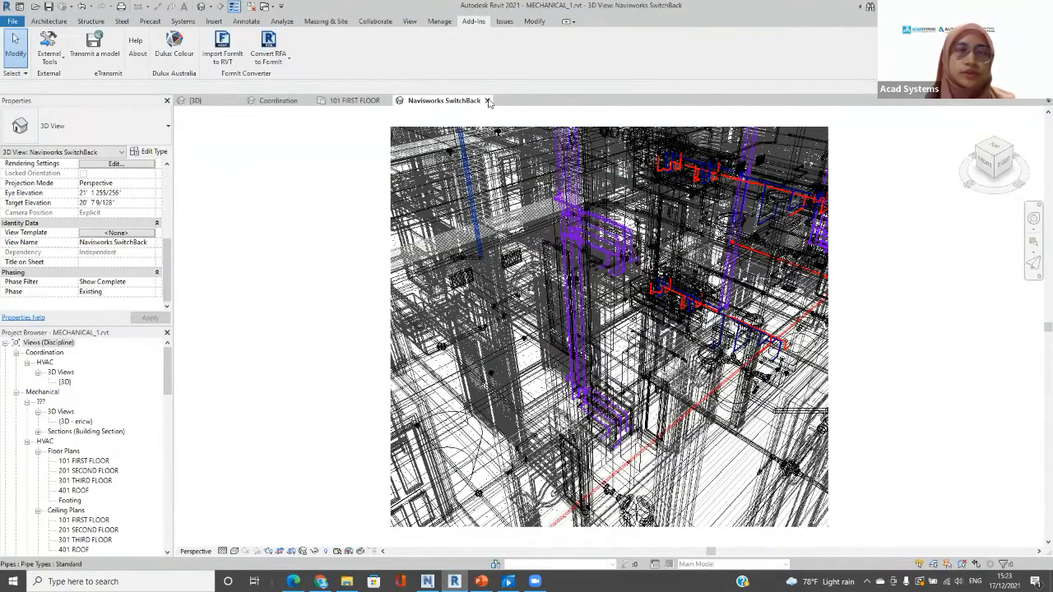
pyautogui.click(393, 101)
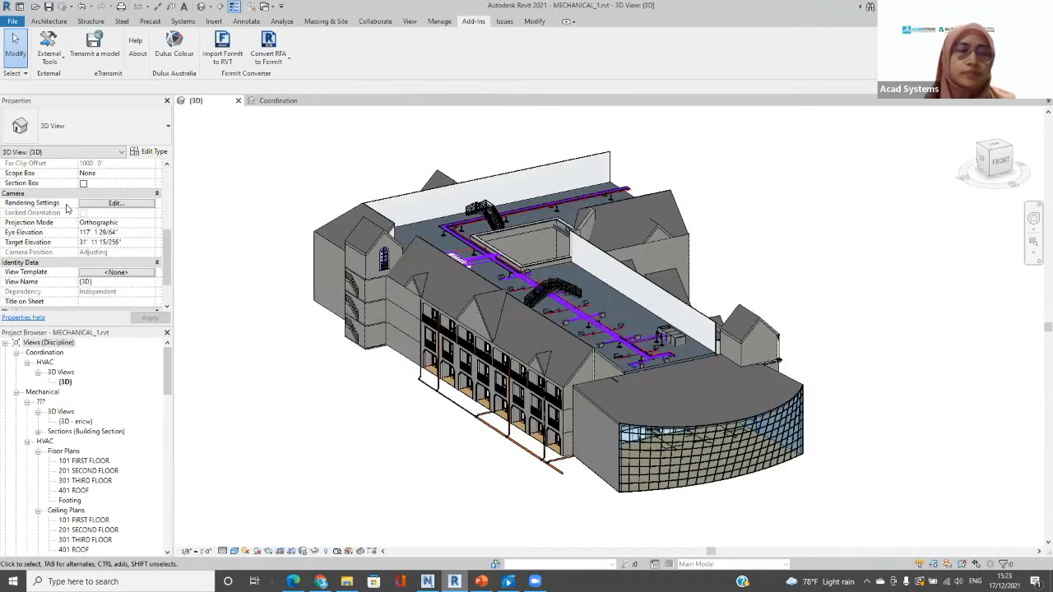
# Step: Switch to Navisworks, display Clash59 and use SwitchBack on its rectangular duct
pyautogui.hotkey('alt', 'Tab')
pyautogui.click(65, 236)
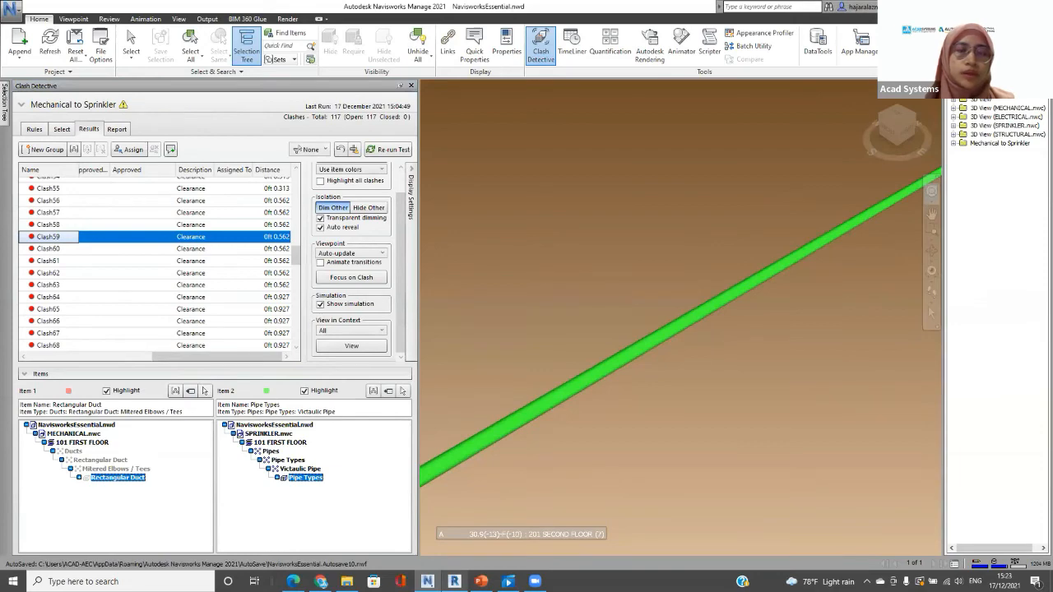
# Step: Set the Comments property of the selected rectangular duct to clash59 and apply it
pyautogui.moveTo(167, 221); pyautogui.dragTo(167, 259)
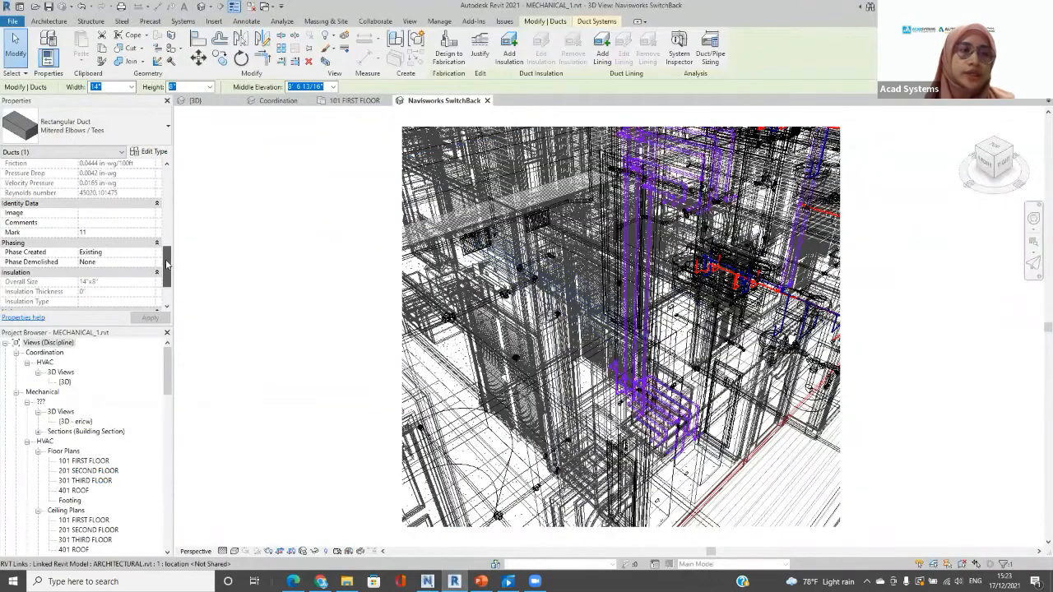
pyautogui.scroll(-1, 111, 205)
pyautogui.click(111, 203)
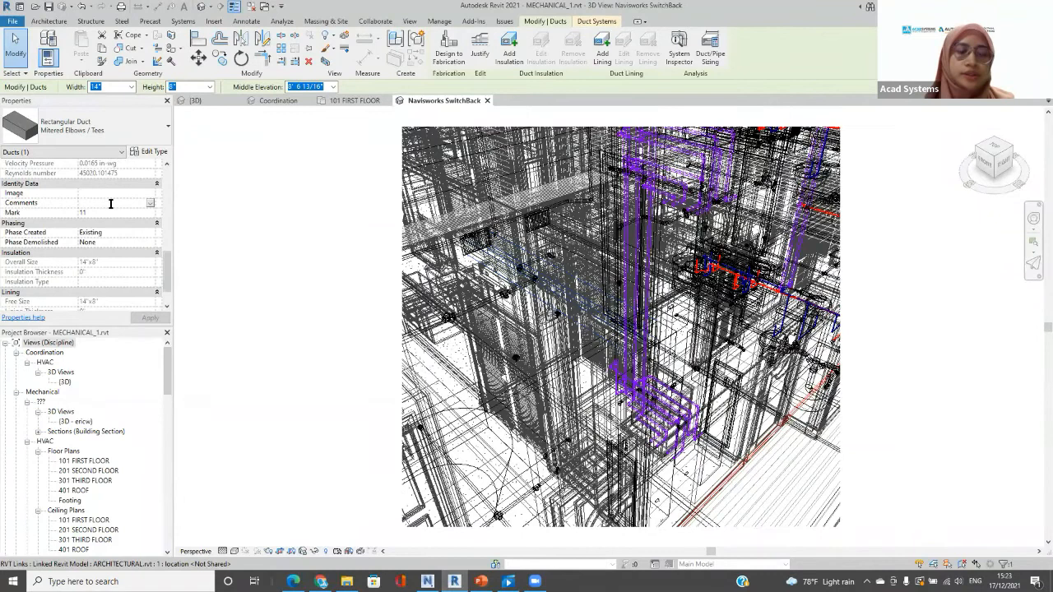
pyautogui.write('clash59')
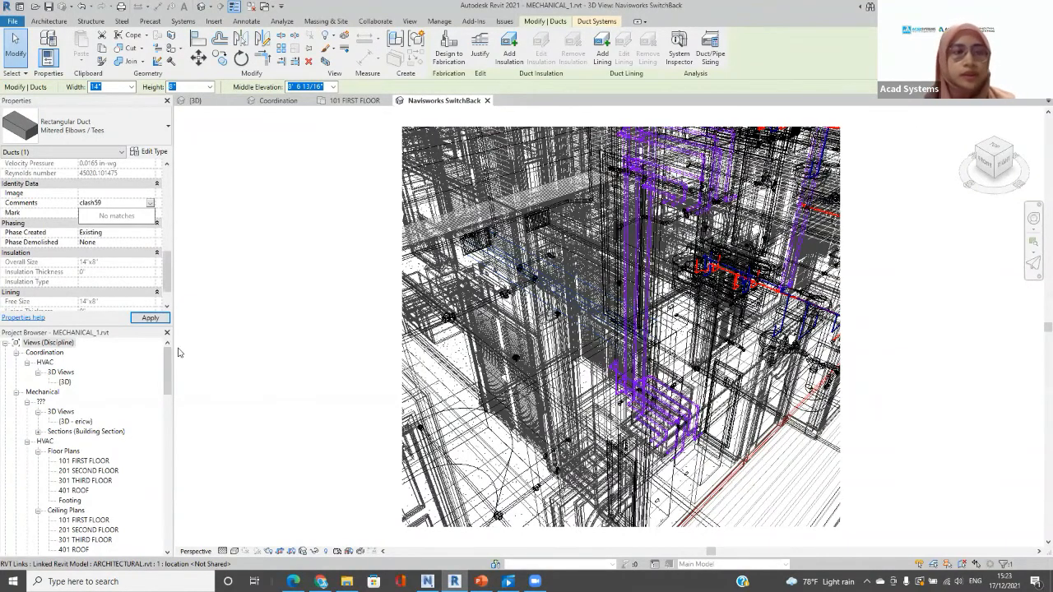
pyautogui.click(149, 319)
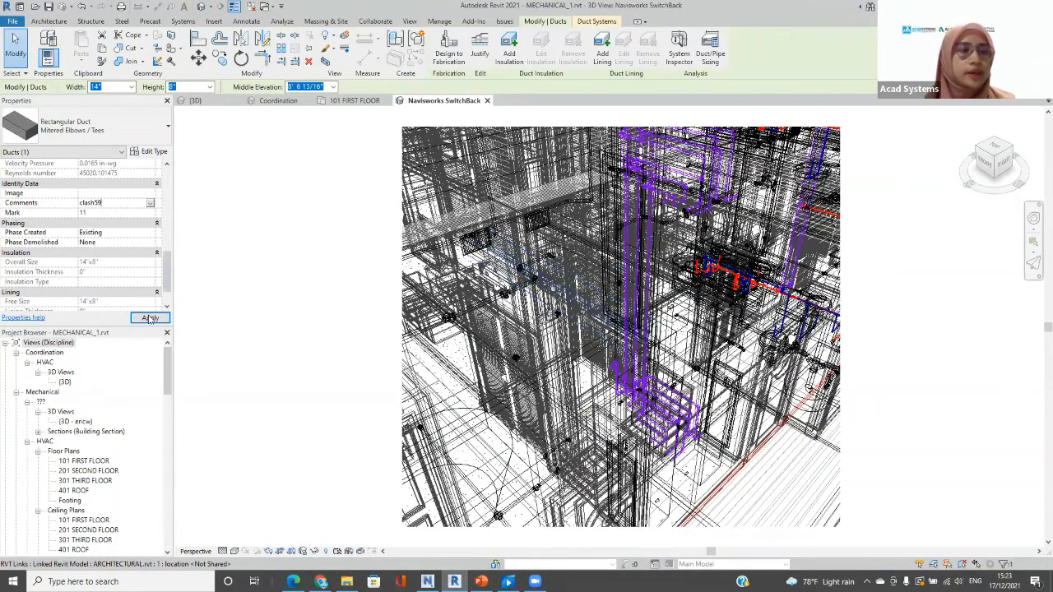
pyautogui.click(426, 581)
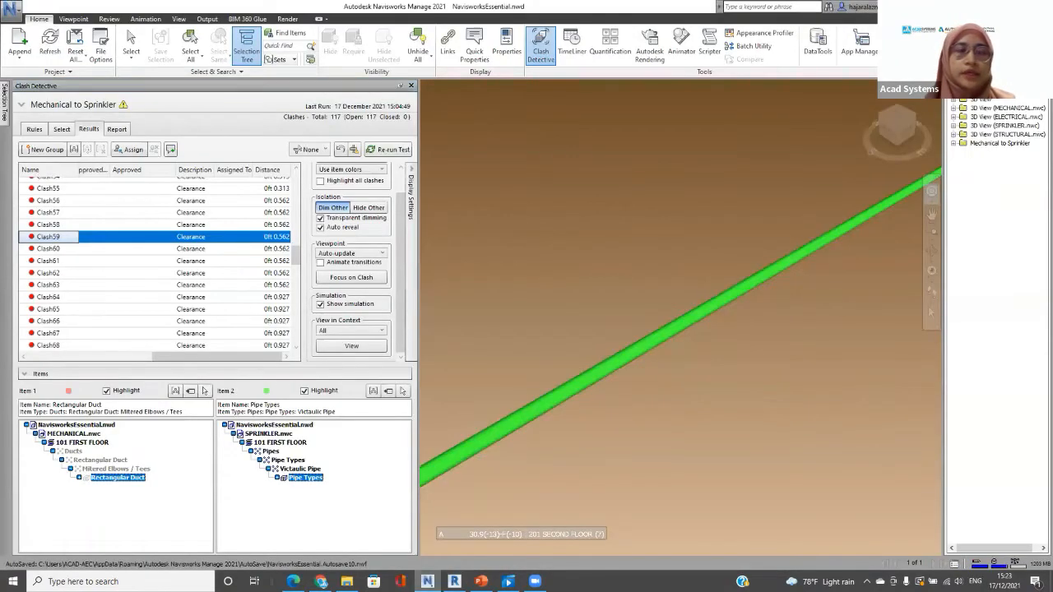
pyautogui.hotkey('alt', 'Tab')
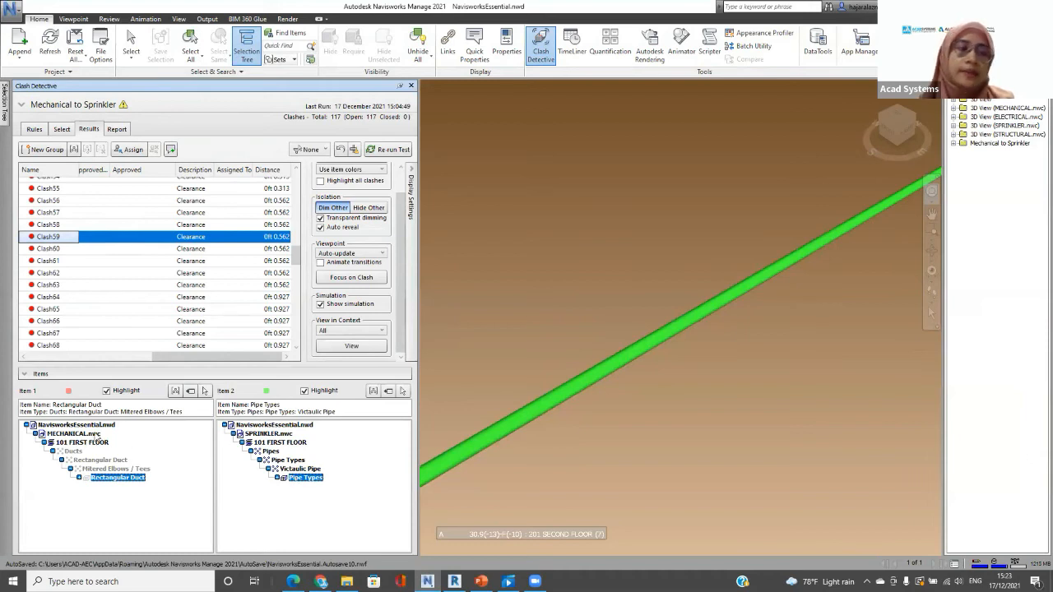
pyautogui.click(44, 442)
pyautogui.click(36, 434)
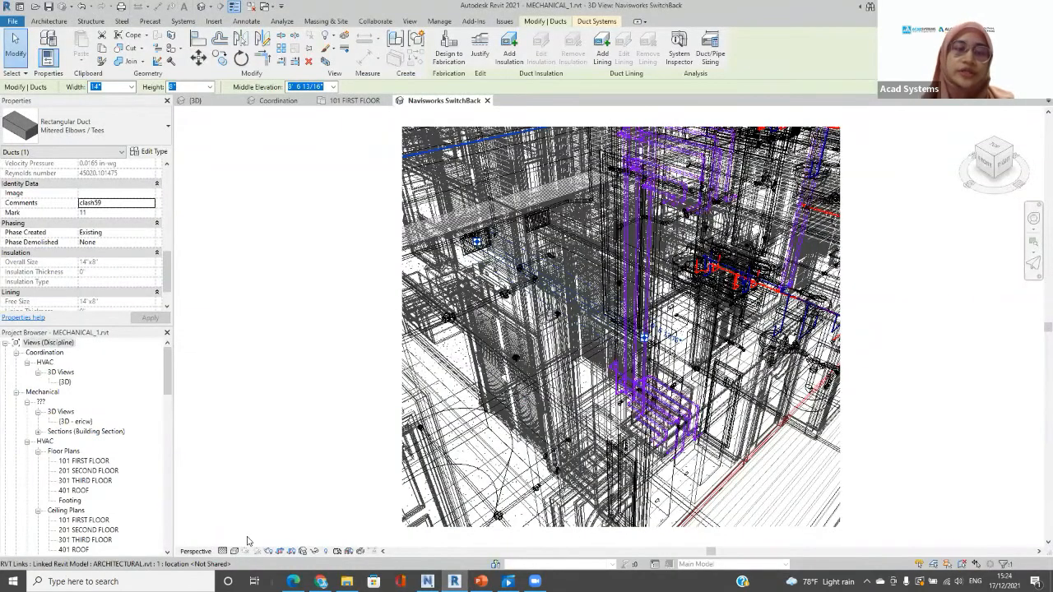
# Step: Set the Navisworks SwitchBack view's visual style to Shaded and deselect the duct
pyautogui.click(245, 551)
pyautogui.click(263, 521)
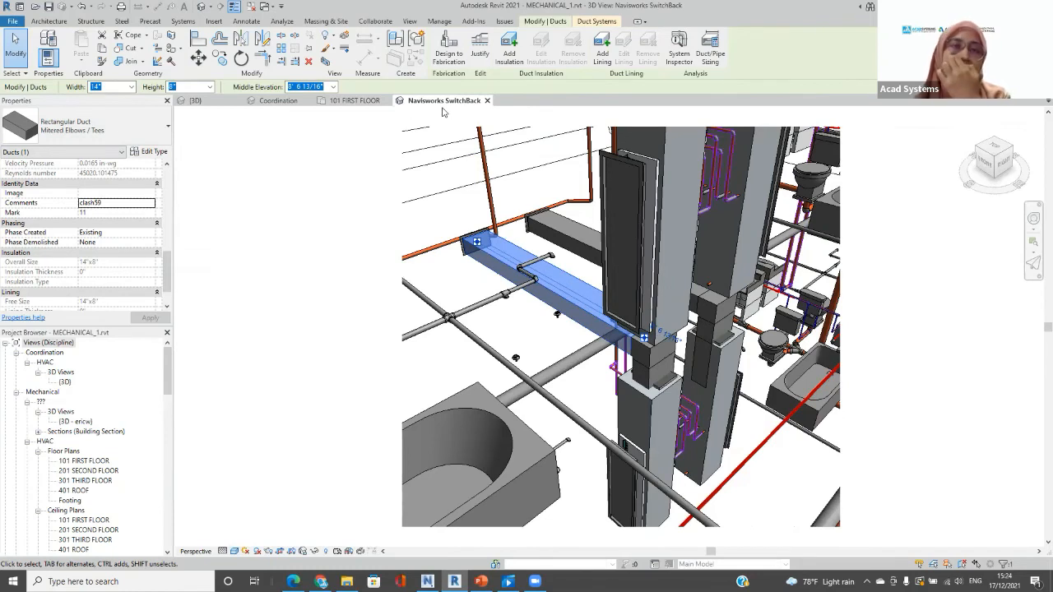
pyautogui.click(237, 167)
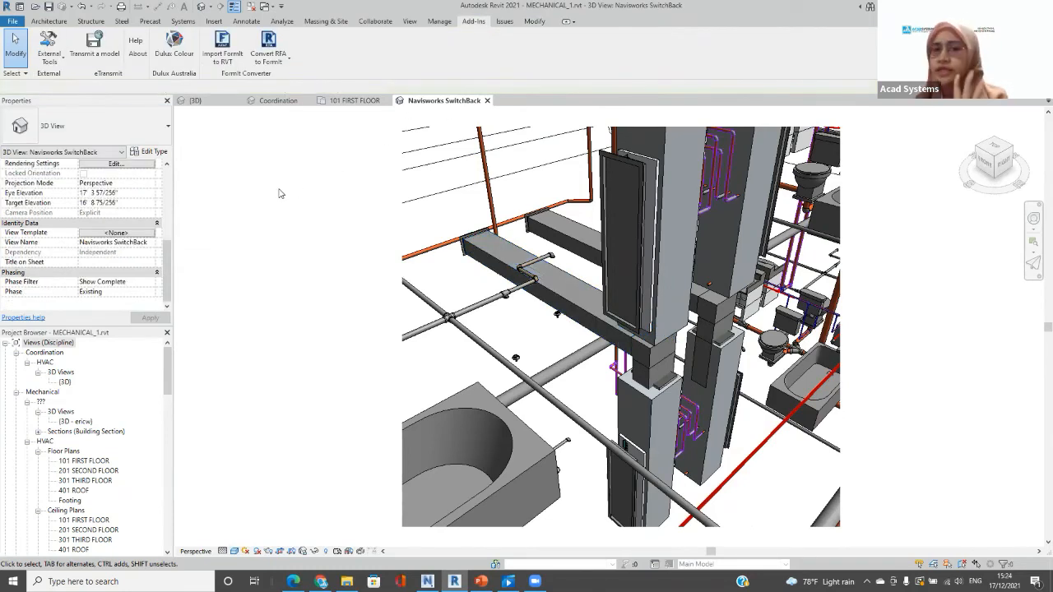
# Step: Review the available Discipline options in the Navisworks SwitchBack view's properties, keeping Plumbing
pyautogui.moveTo(174, 254); pyautogui.dragTo(180, 199)
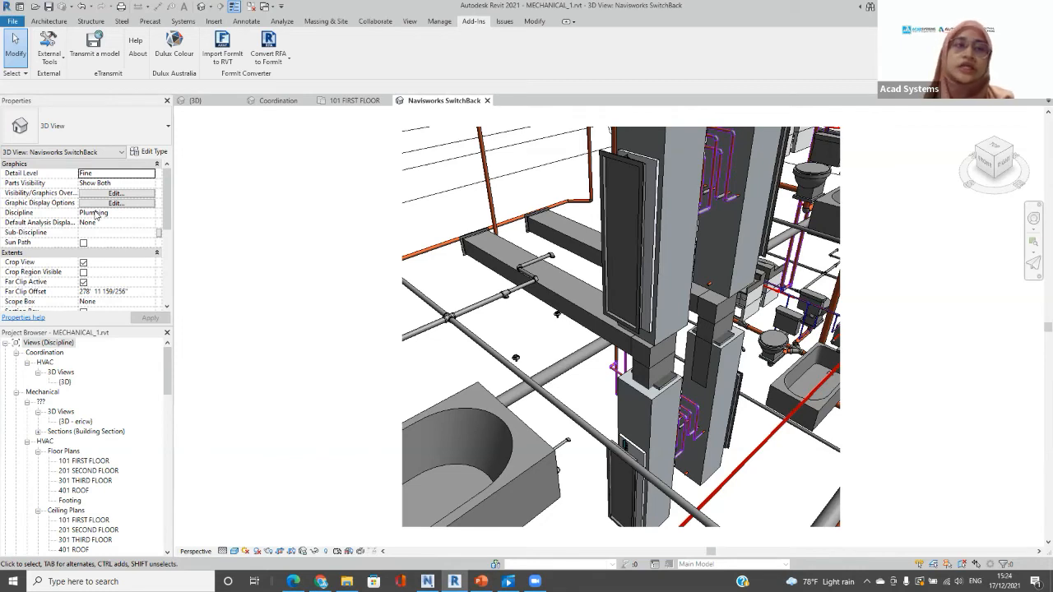
pyautogui.click(151, 213)
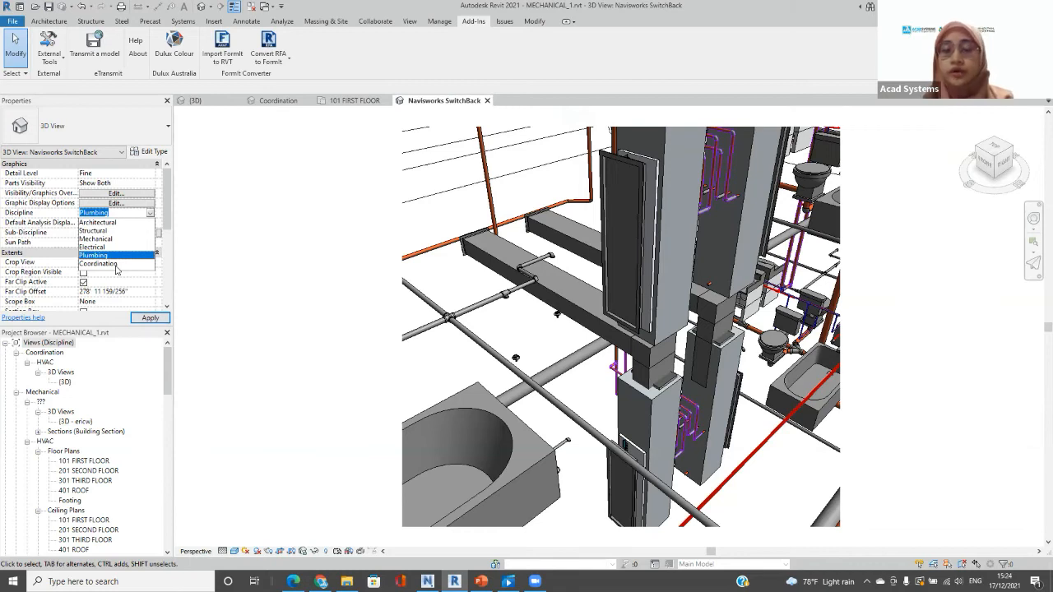
pyautogui.click(241, 211)
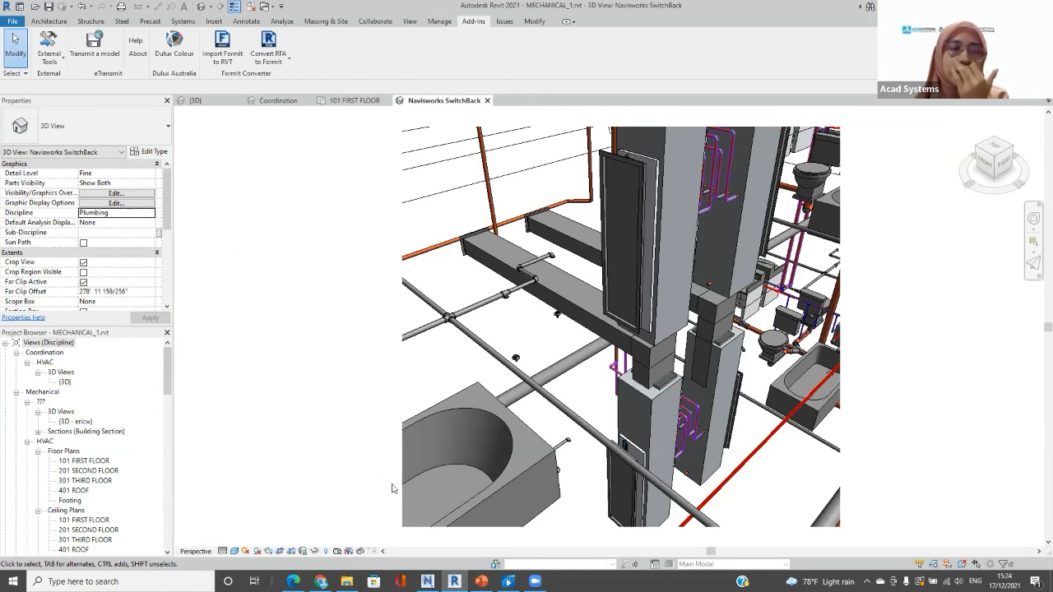
# Step: Switch to the Clash Report in Chrome and copy the Element ID 500843 of Clash11's rectangular duct
pyautogui.moveTo(321, 581)
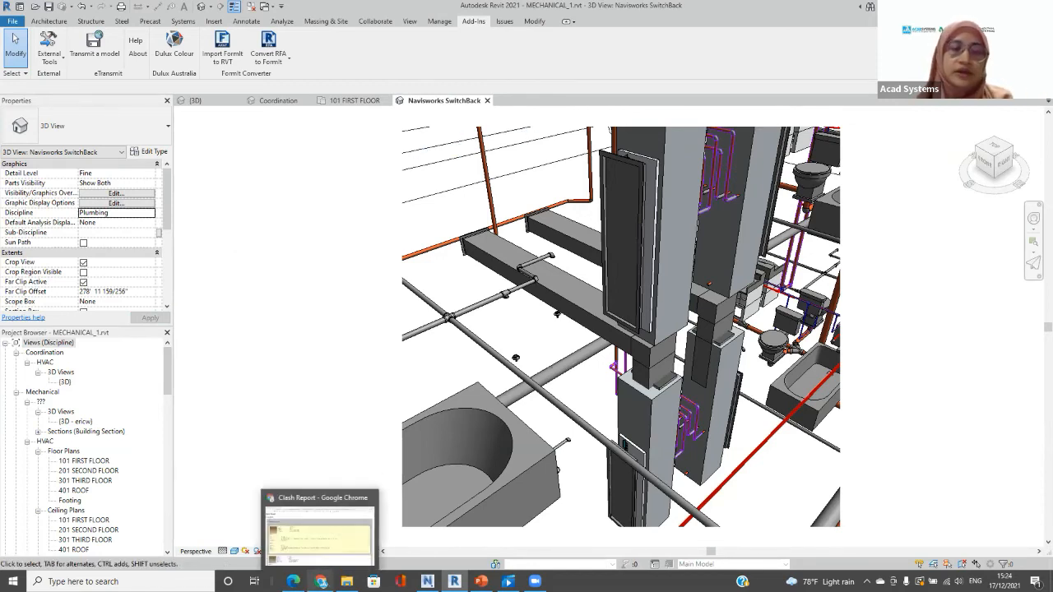
pyautogui.click(327, 563)
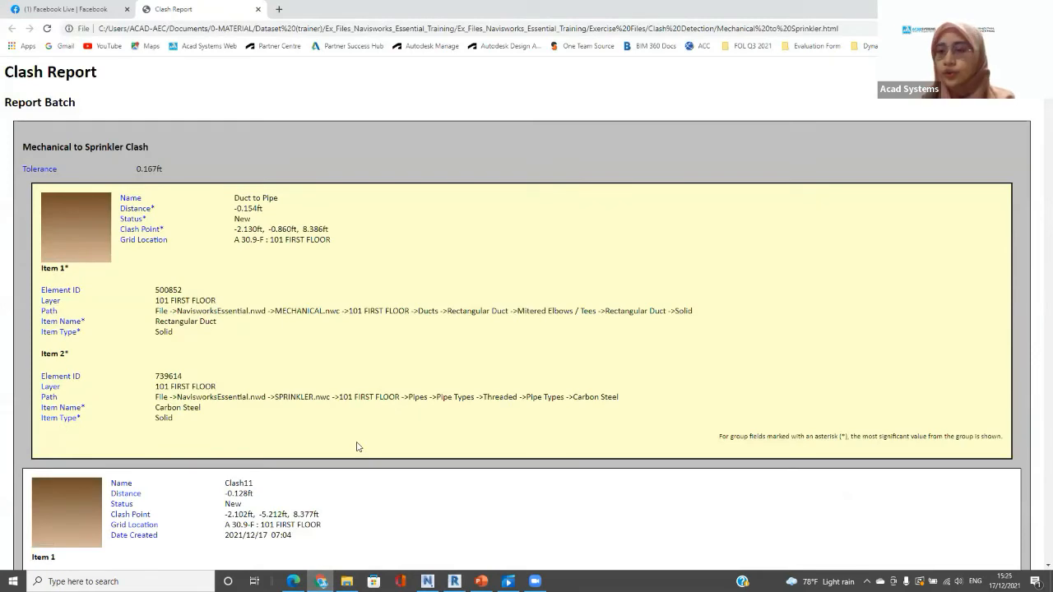
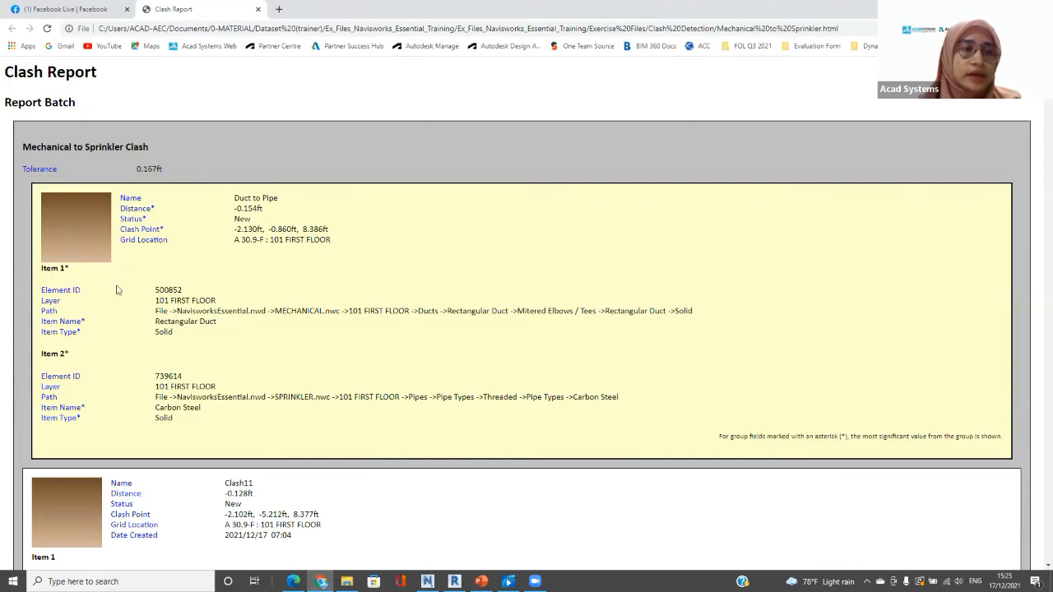
pyautogui.moveTo(155, 292); pyautogui.dragTo(179, 290)
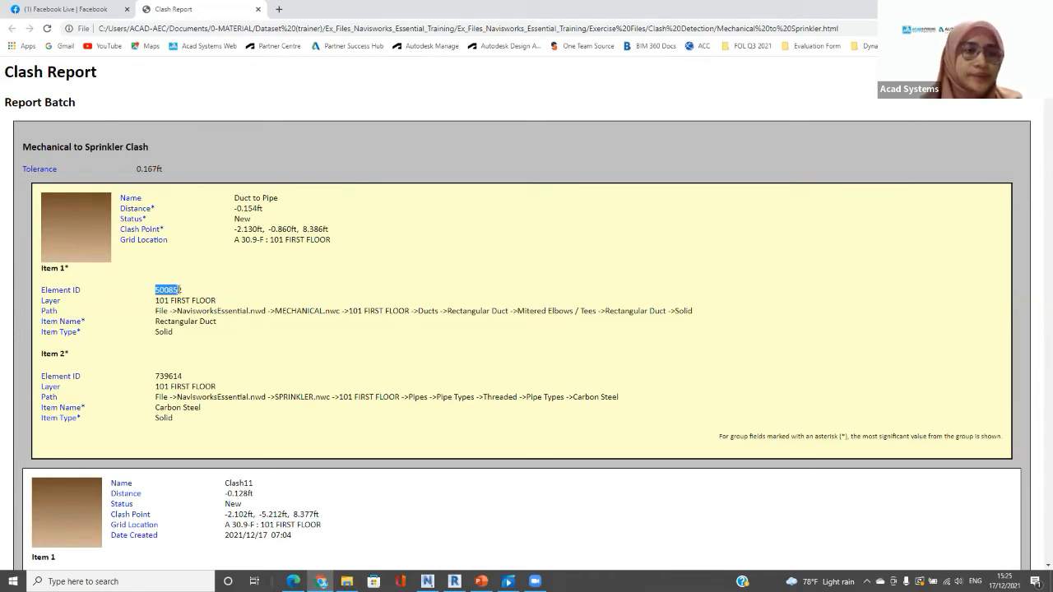
pyautogui.scroll(-2, 179, 289)
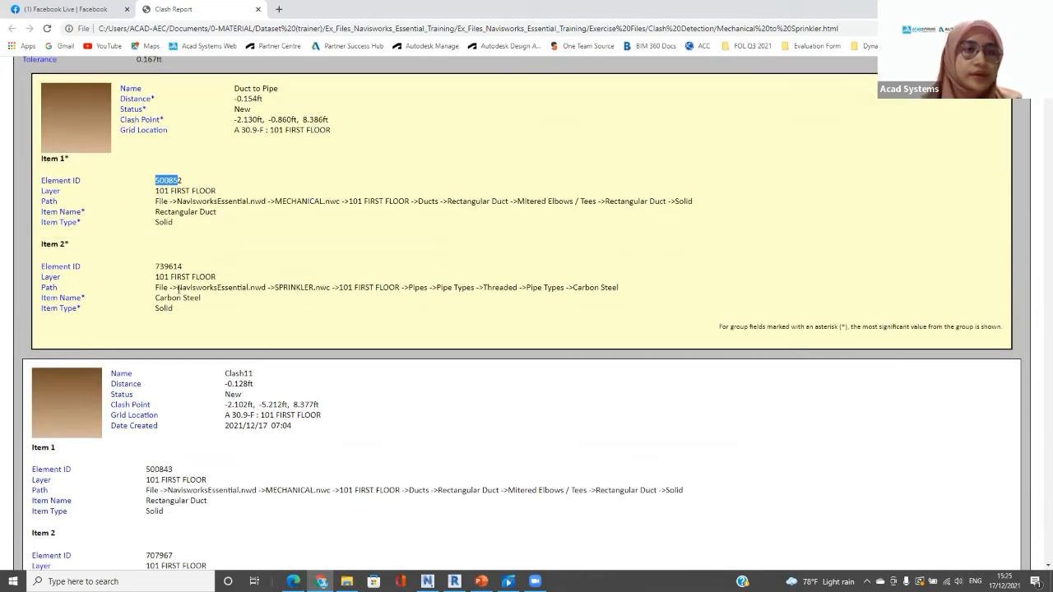
pyautogui.scroll(-1, 179, 289)
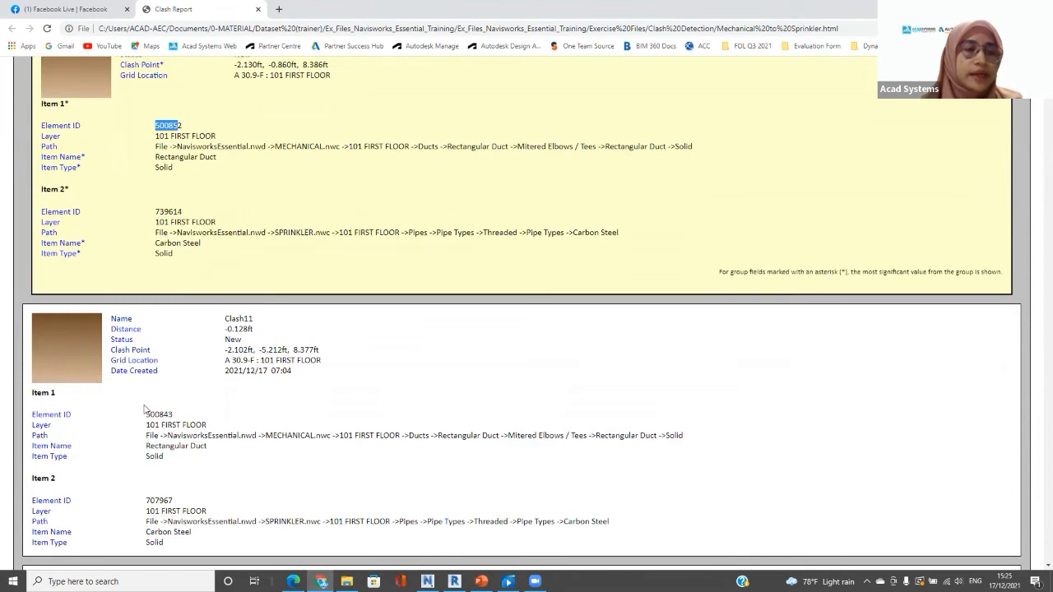
pyautogui.moveTo(146, 413); pyautogui.dragTo(170, 410)
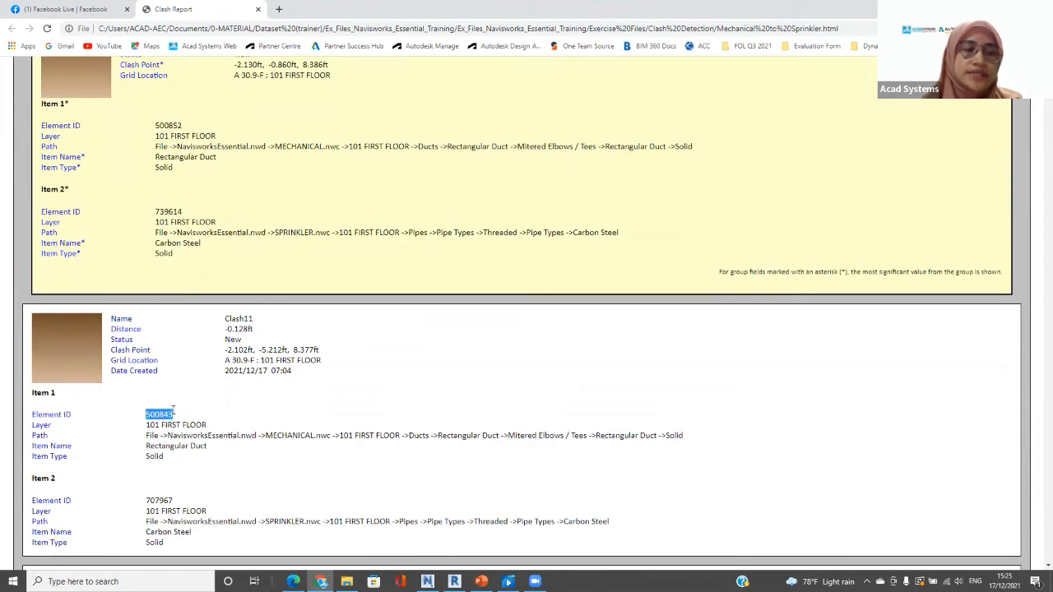
pyautogui.rightClick(157, 417)
pyautogui.click(176, 423)
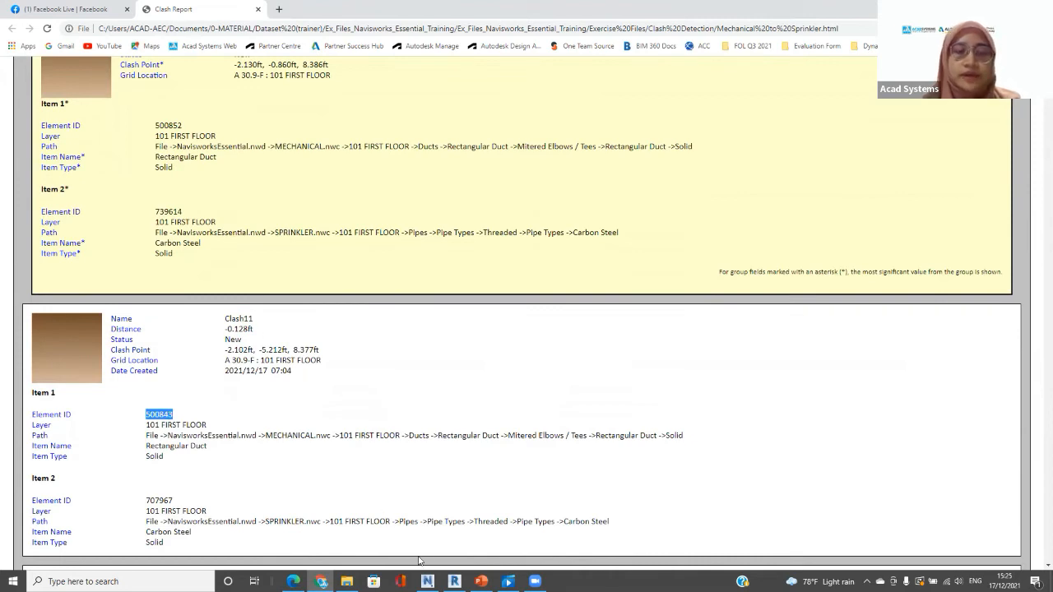
# Step: Switch to Revit, open the default 3D view and use Select by ID to show element 500843
pyautogui.click(453, 582)
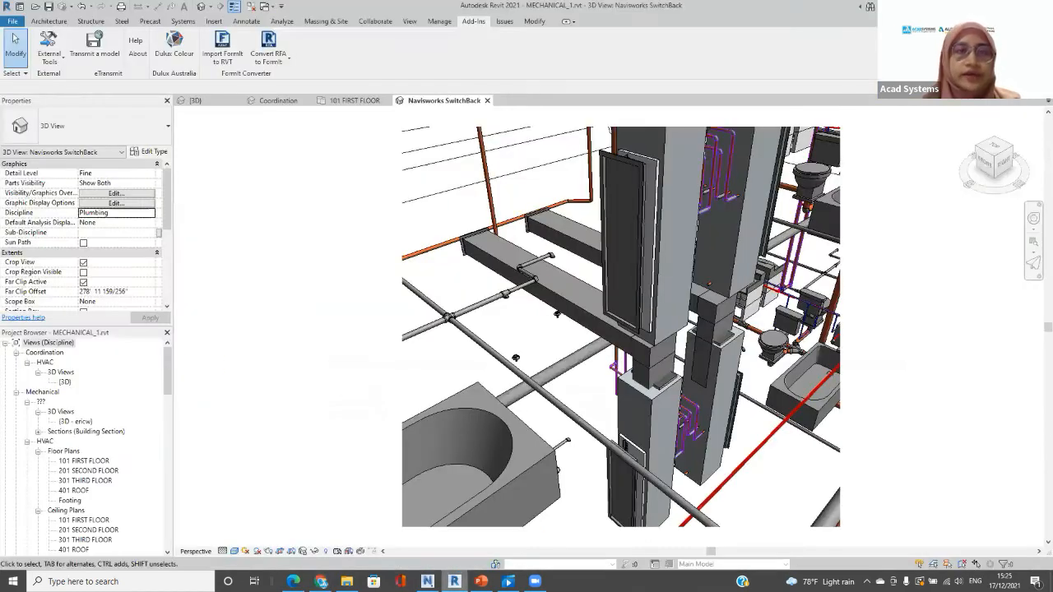
pyautogui.click(439, 22)
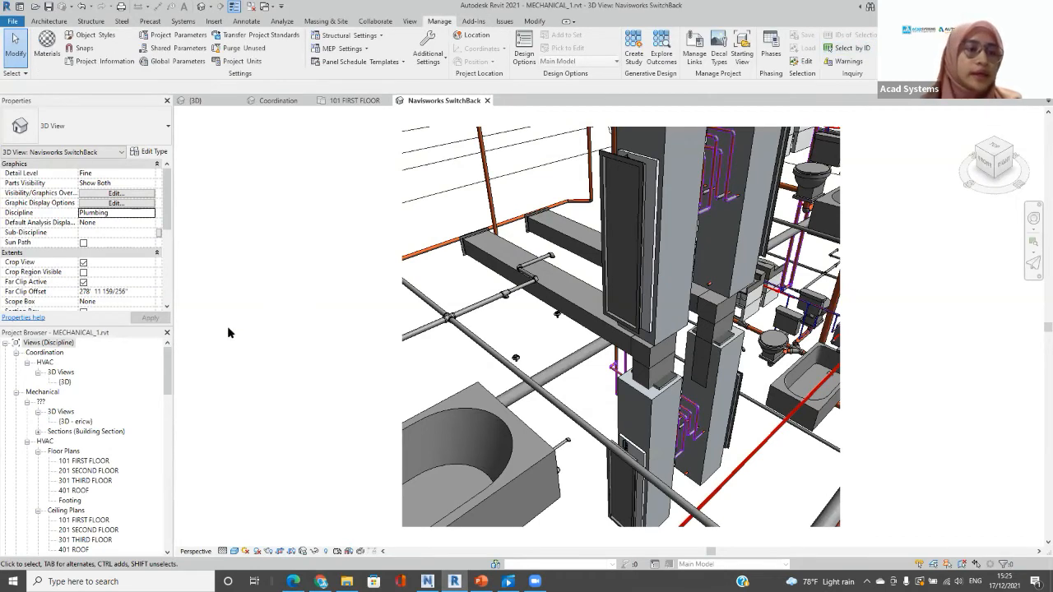
pyautogui.click(202, 8)
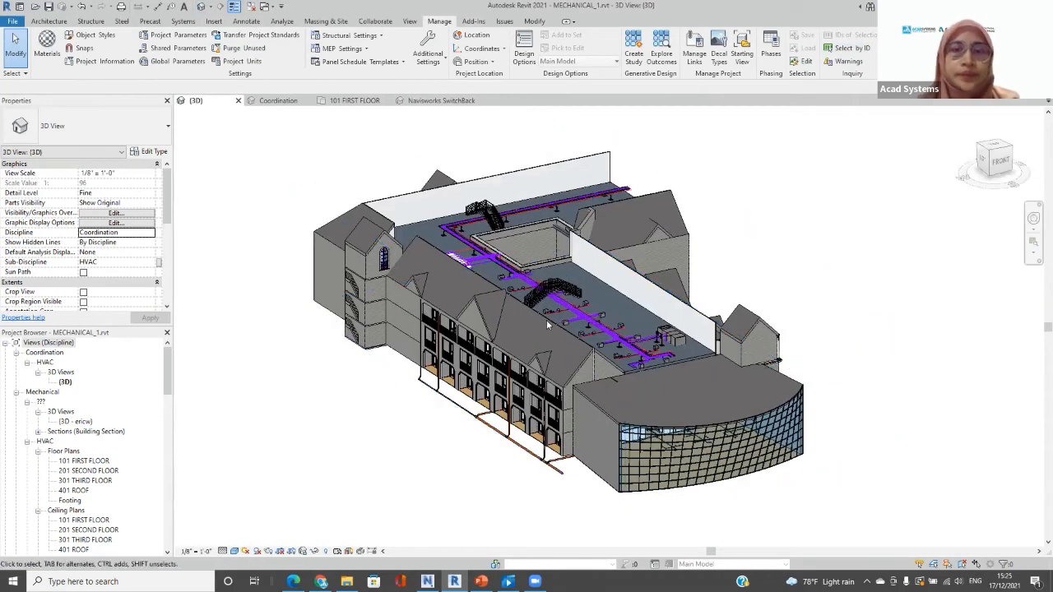
pyautogui.scroll(2, 559, 300)
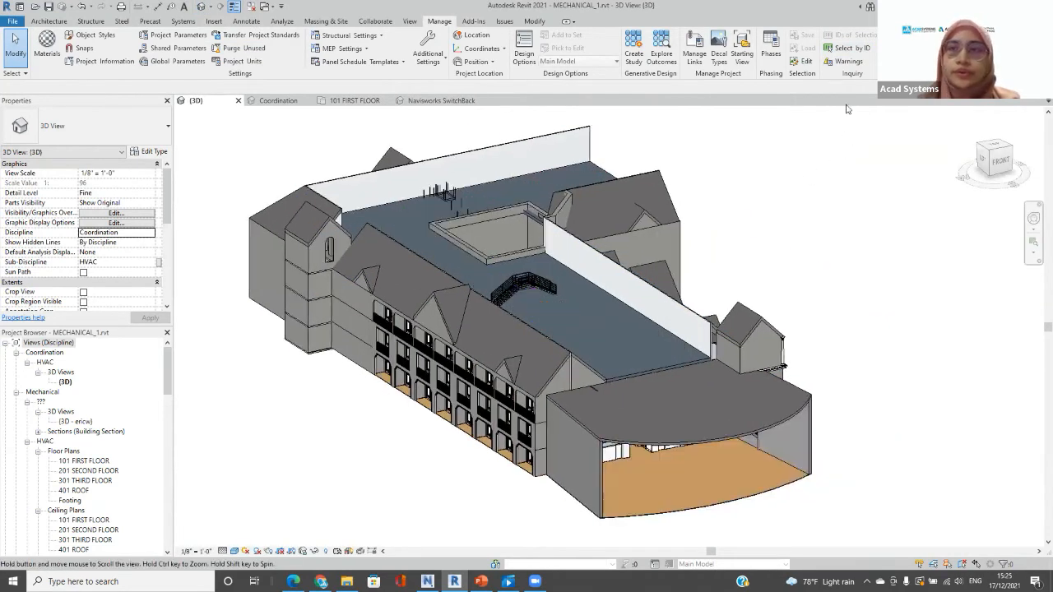
pyautogui.click(847, 49)
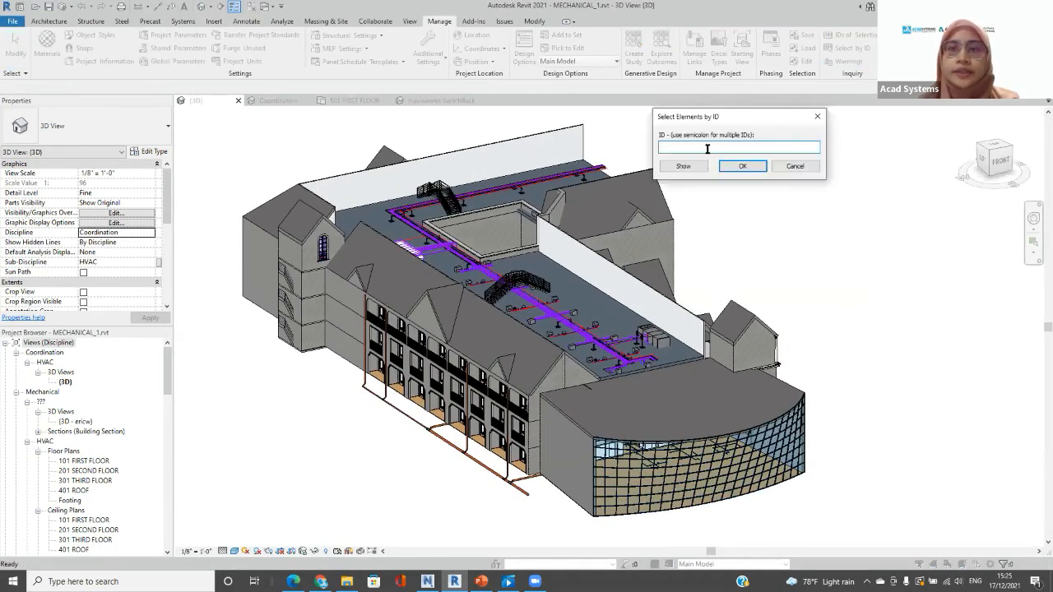
pyautogui.hotkey('ctrl', 'v')
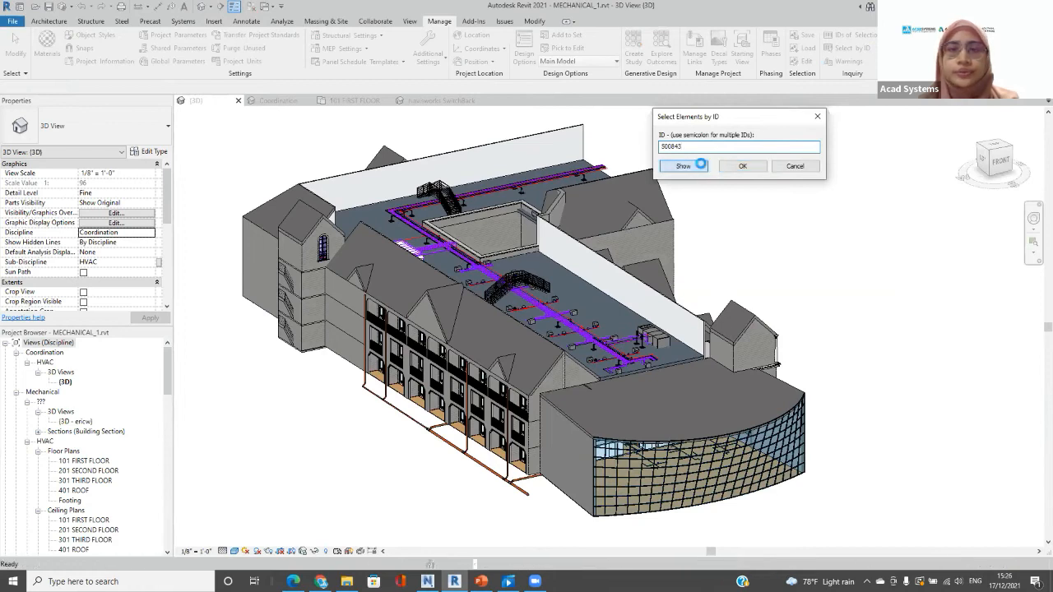
pyautogui.click(702, 167)
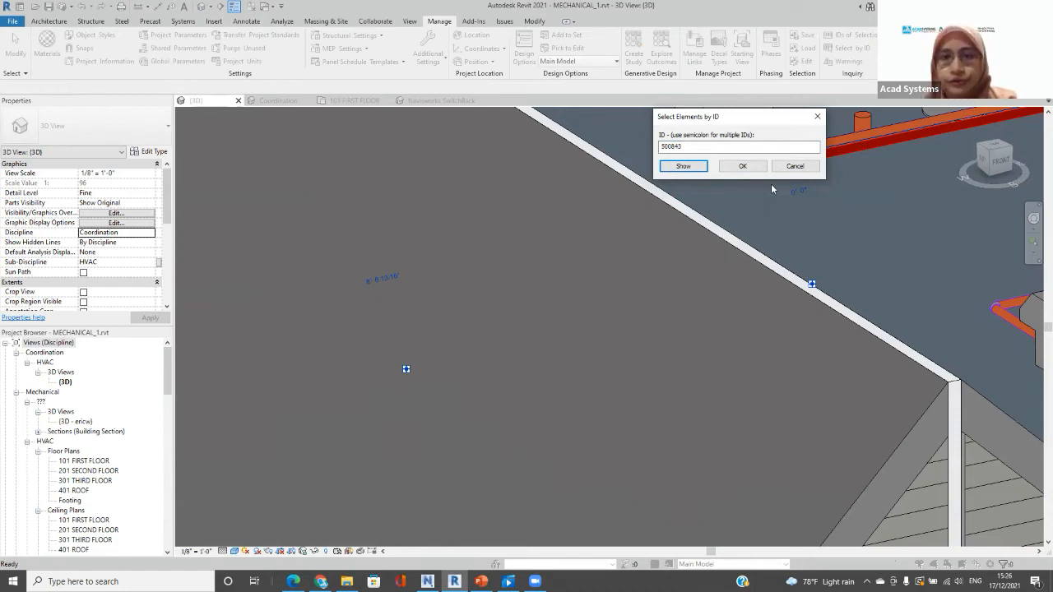
# Step: Show element 500843 in other views, including closed ones, until the 101 FIRST FLOOR ceiling plan opens, and close Select Elements by ID
pyautogui.click(689, 170)
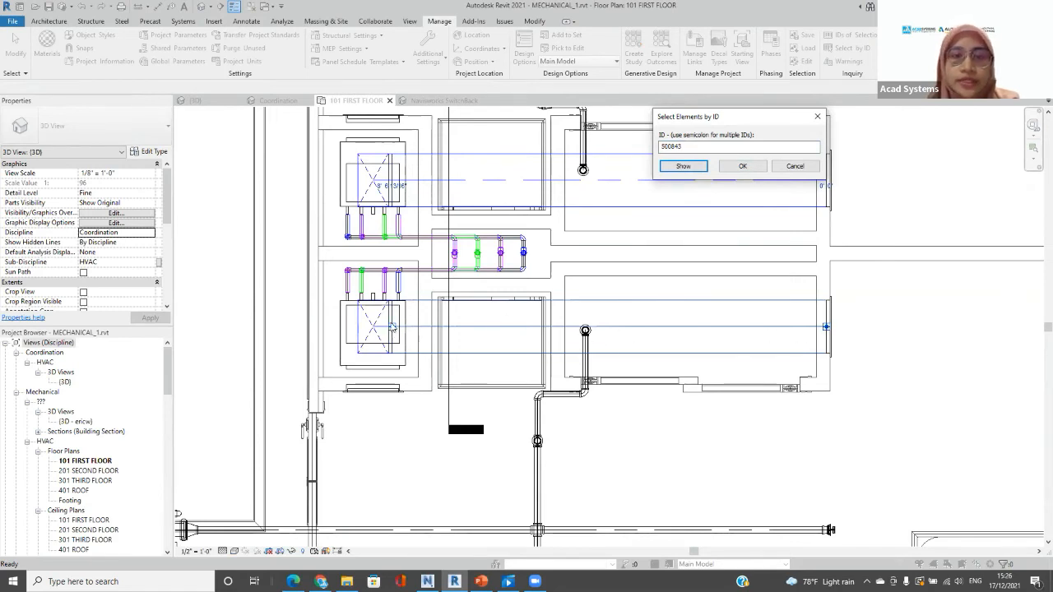
pyautogui.click(701, 169)
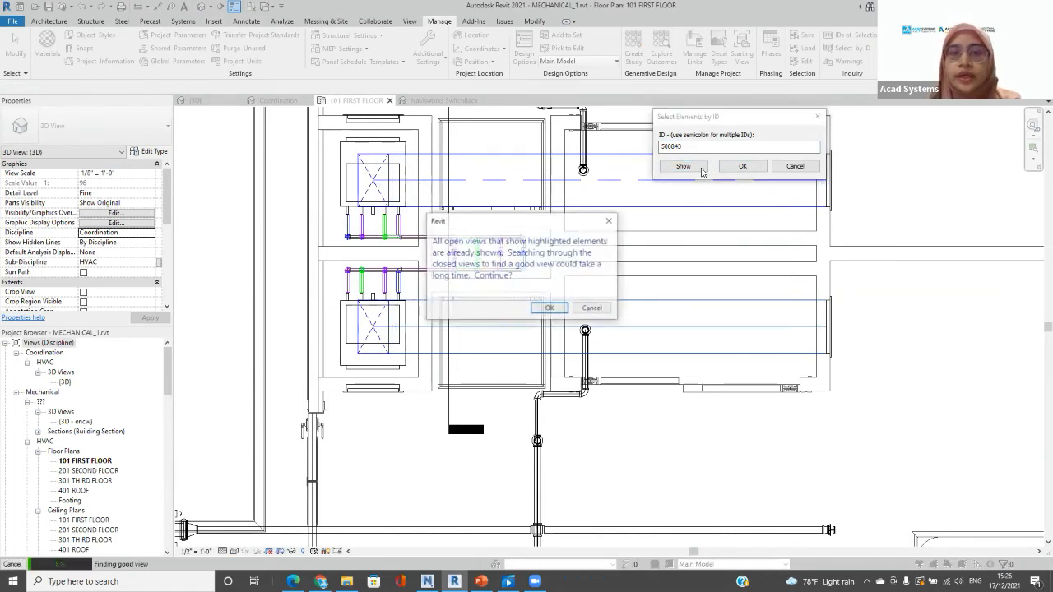
pyautogui.click(549, 308)
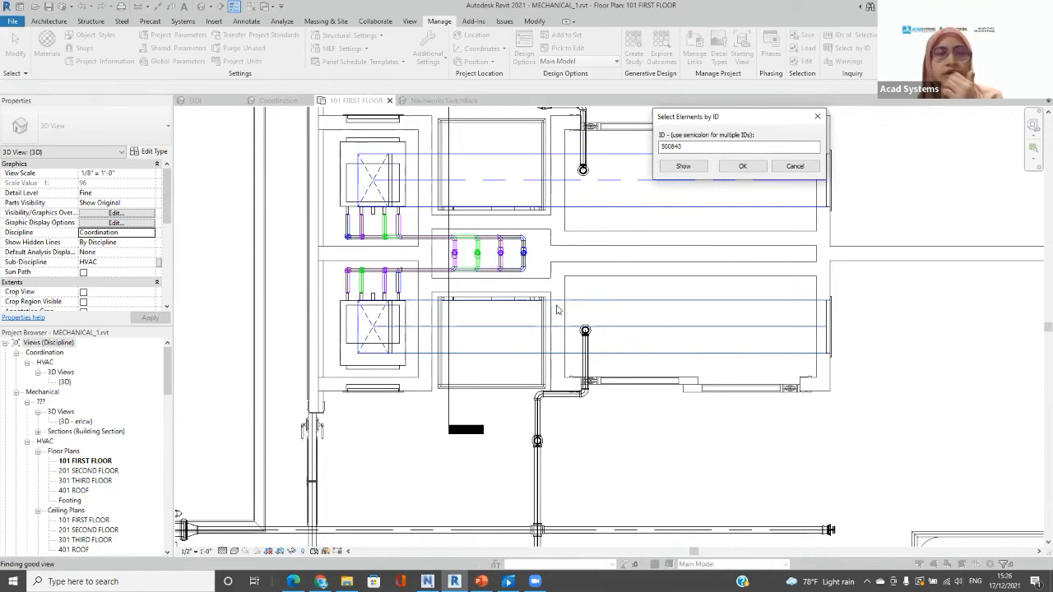
pyautogui.click(683, 166)
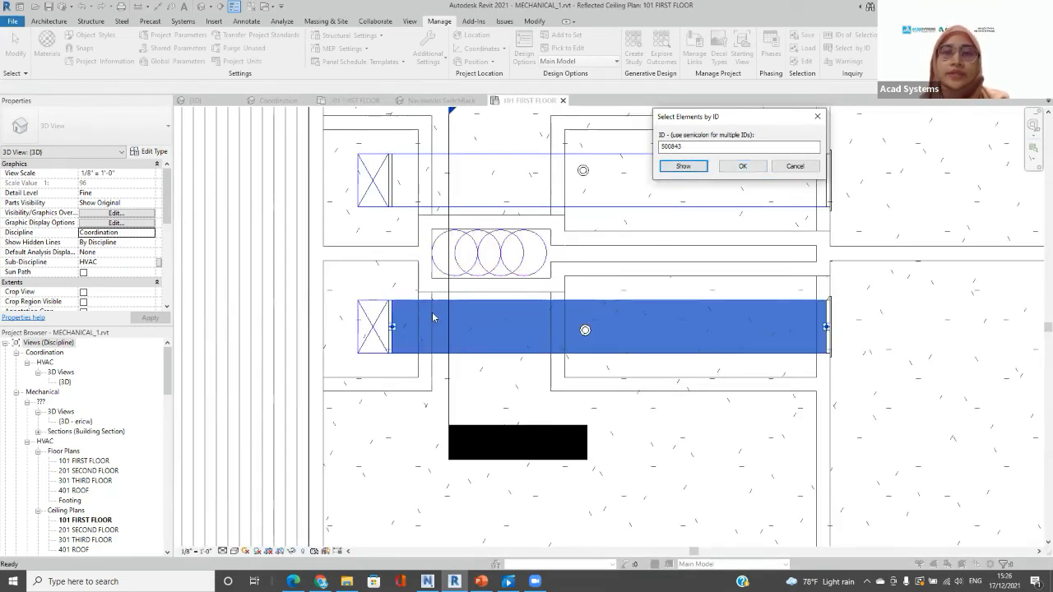
pyautogui.click(794, 167)
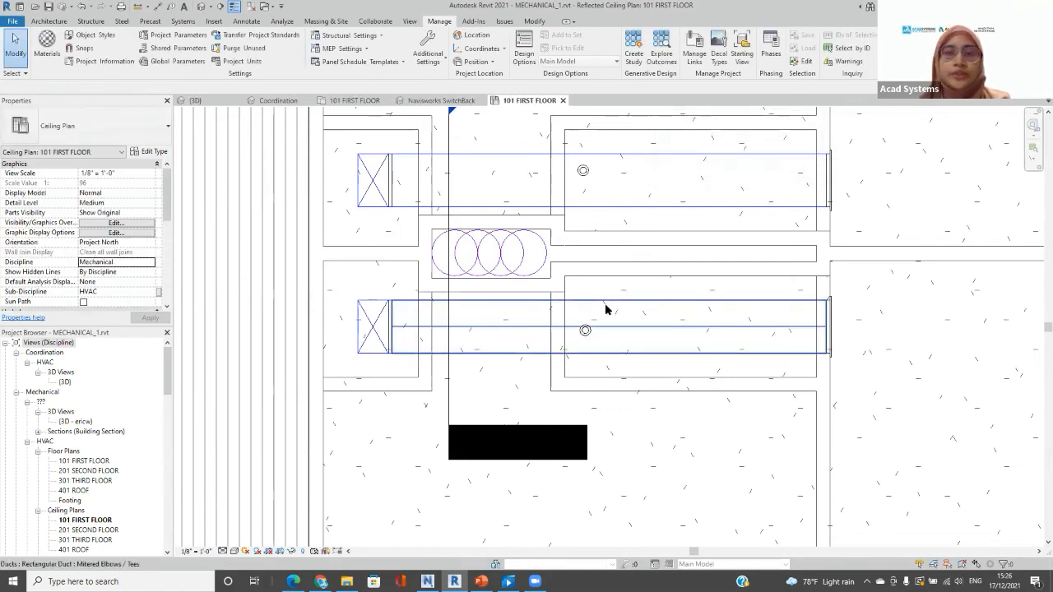
# Step: Select the located rectangular duct in the ceiling plan, set its Comments property to clash11 and apply it
pyautogui.click(605, 305)
pyautogui.scroll(-3, 82, 251)
pyautogui.scroll(-8, 82, 251)
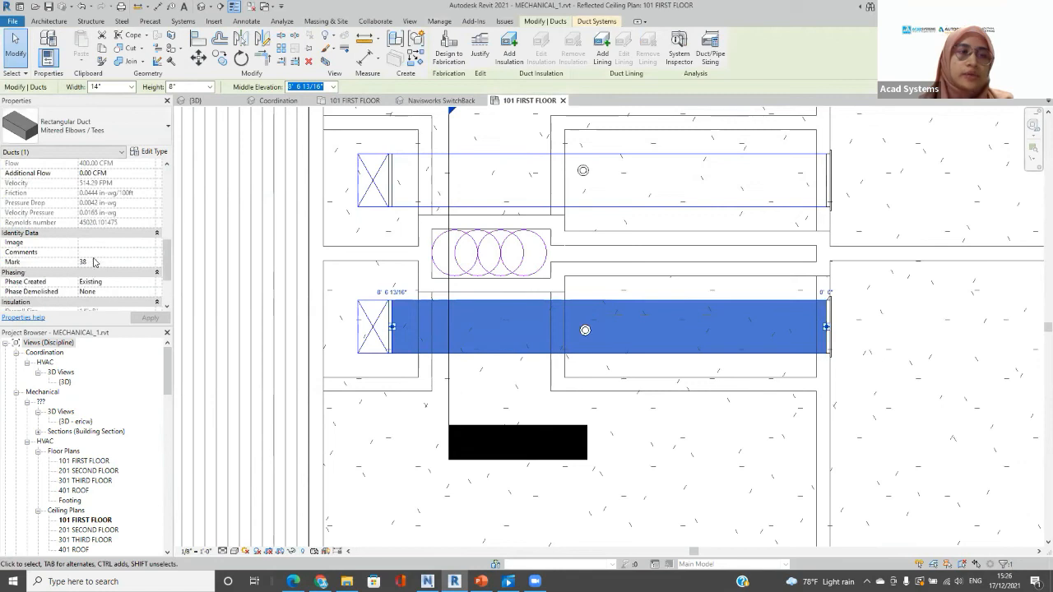
pyautogui.click(93, 252)
pyautogui.write('cla')
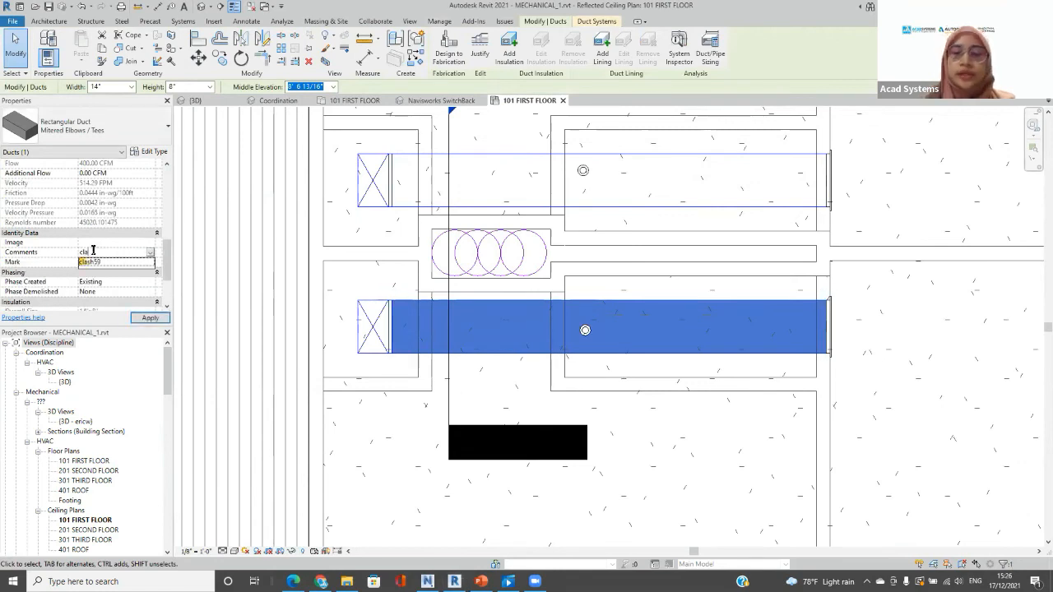
pyautogui.write('sh11')
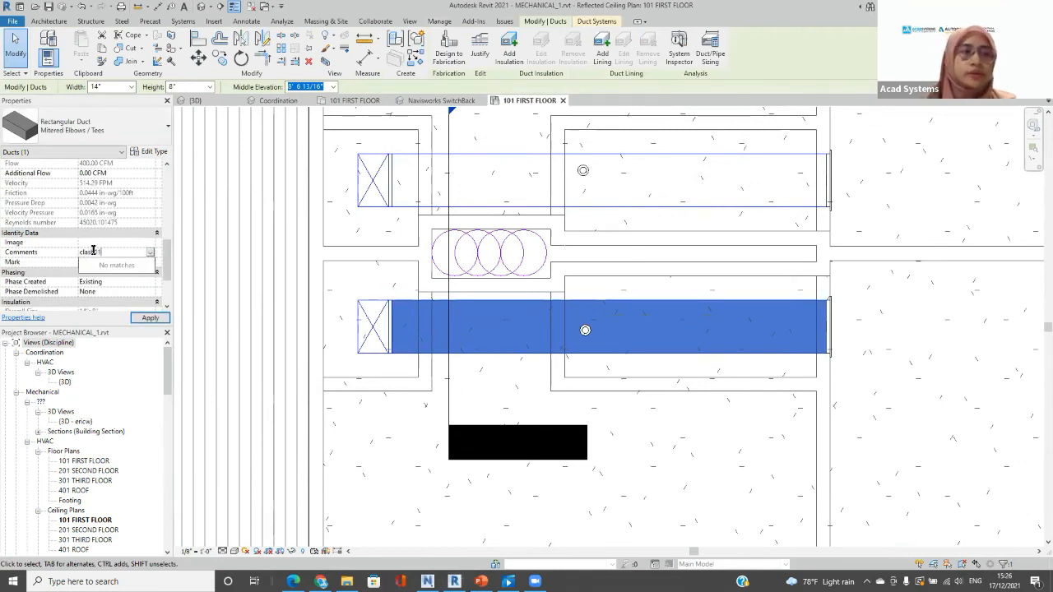
pyautogui.click(149, 319)
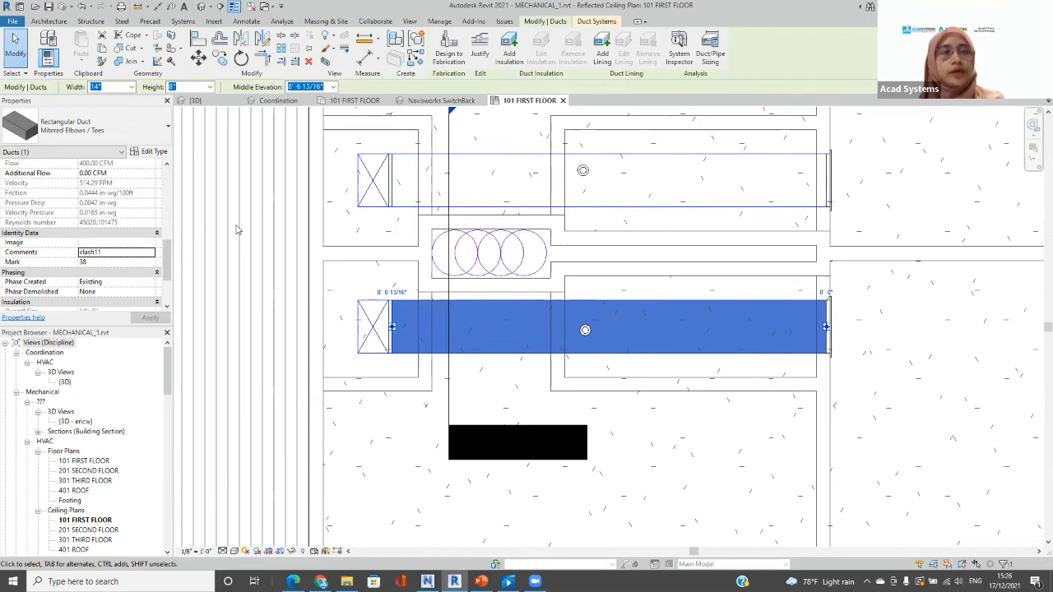
pyautogui.click(110, 253)
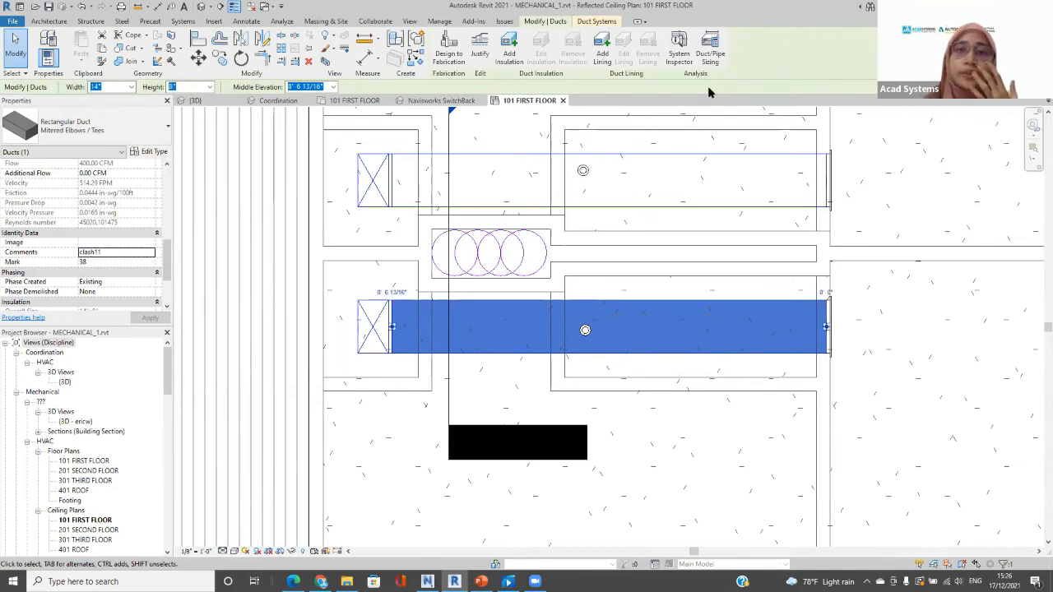
# Step: Start a new Schedule/Quantities and include the Mechanical discipline in its category filter list
pyautogui.click(408, 22)
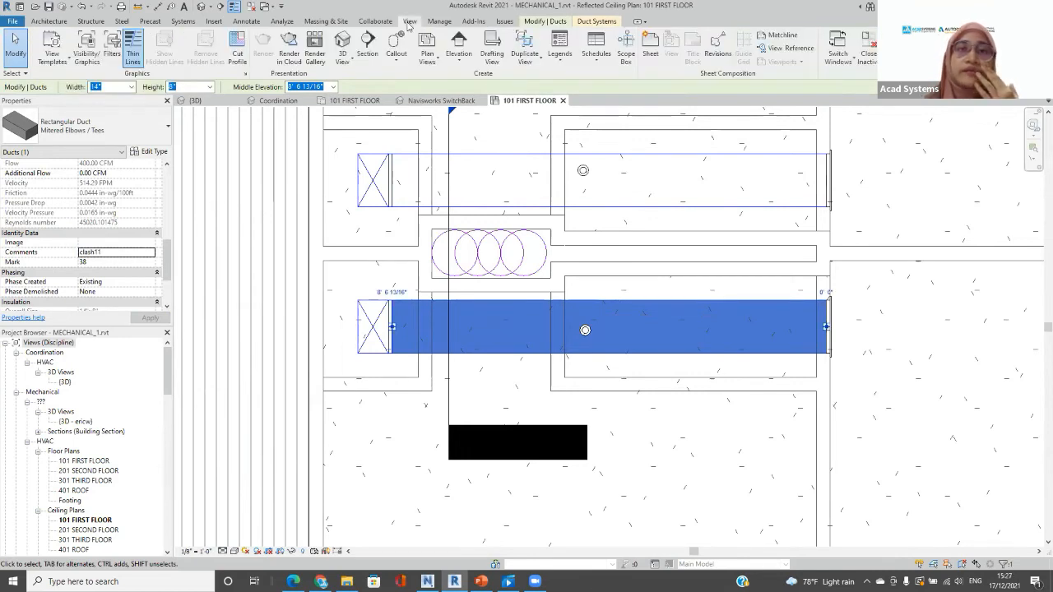
pyautogui.click(595, 51)
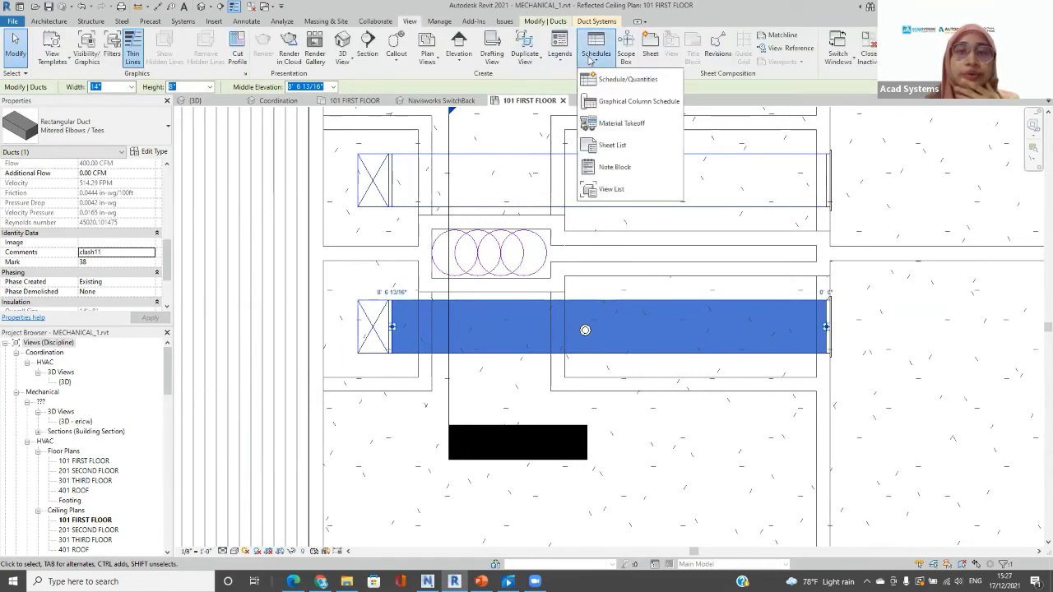
pyautogui.click(617, 79)
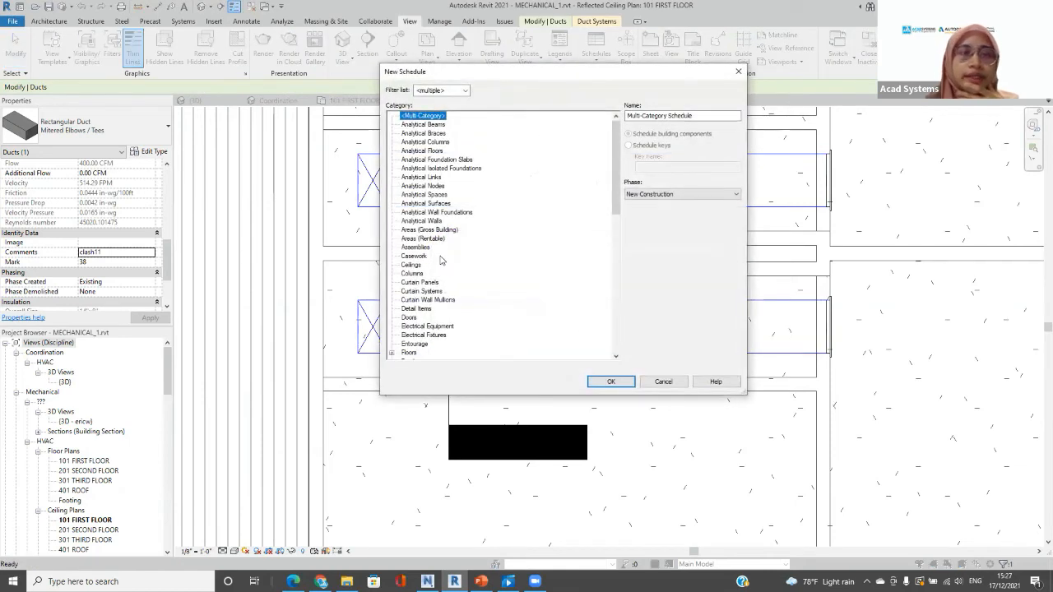
pyautogui.scroll(-3, 438, 259)
pyautogui.scroll(-2, 423, 245)
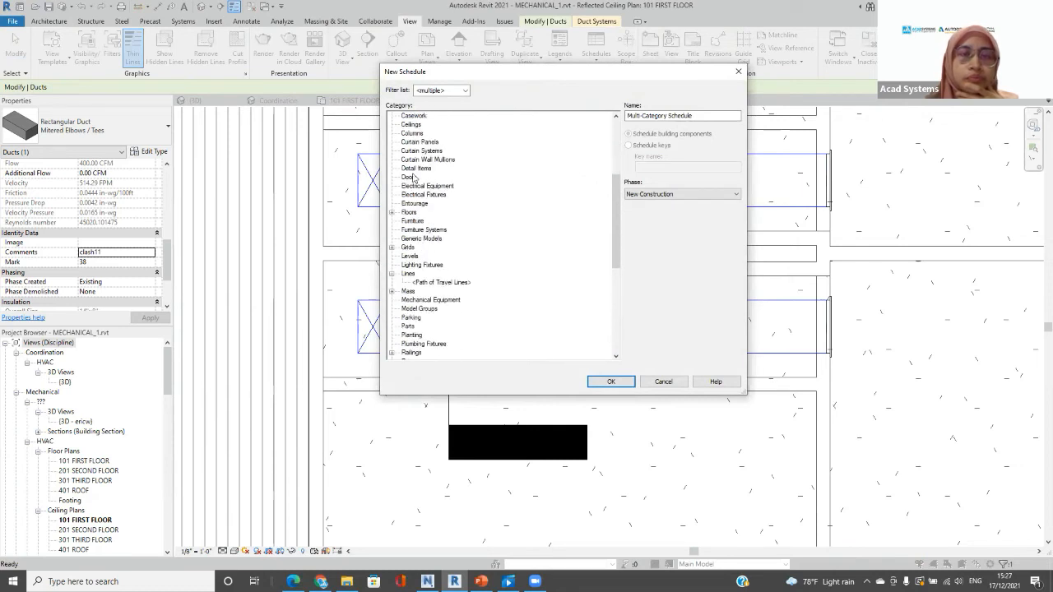
pyautogui.click(465, 90)
pyautogui.click(417, 120)
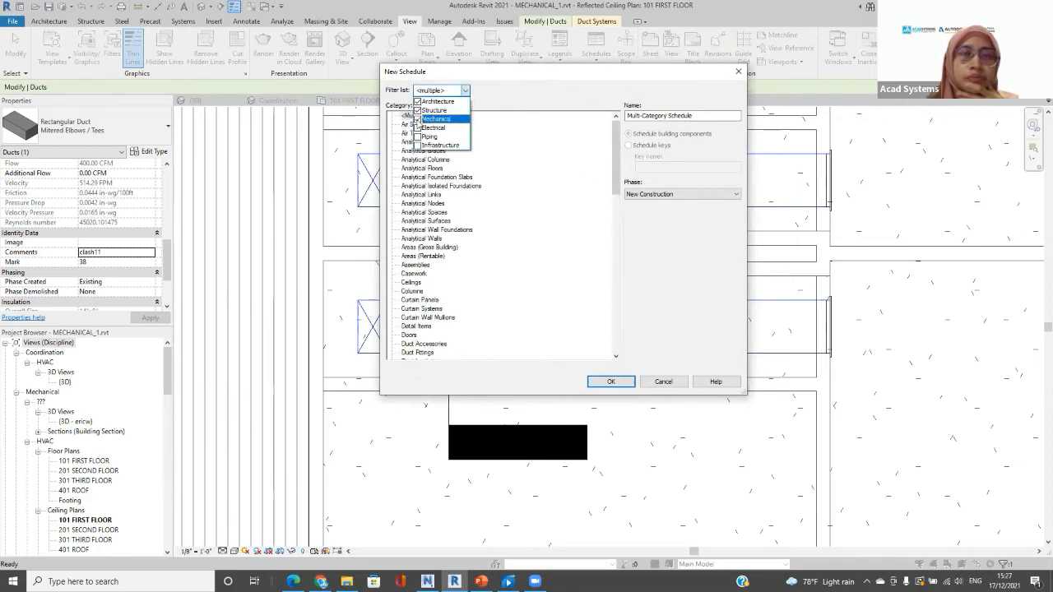
pyautogui.click(464, 90)
# Step: Choose the Ducts category for the new schedule, keep it scheduling building components, and create it
pyautogui.scroll(-2, 421, 304)
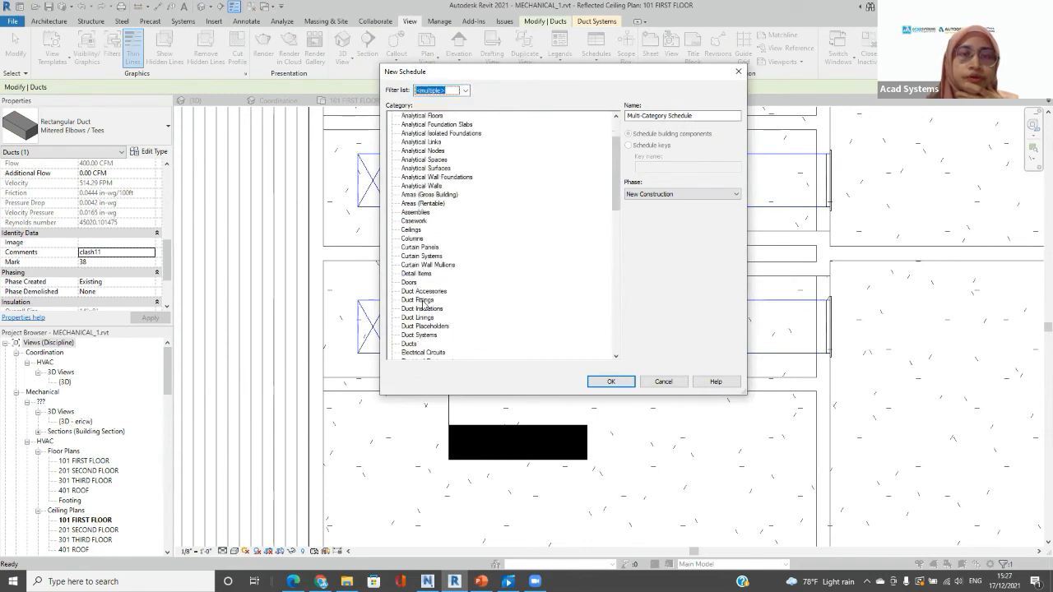
pyautogui.scroll(-1, 423, 317)
pyautogui.click(413, 336)
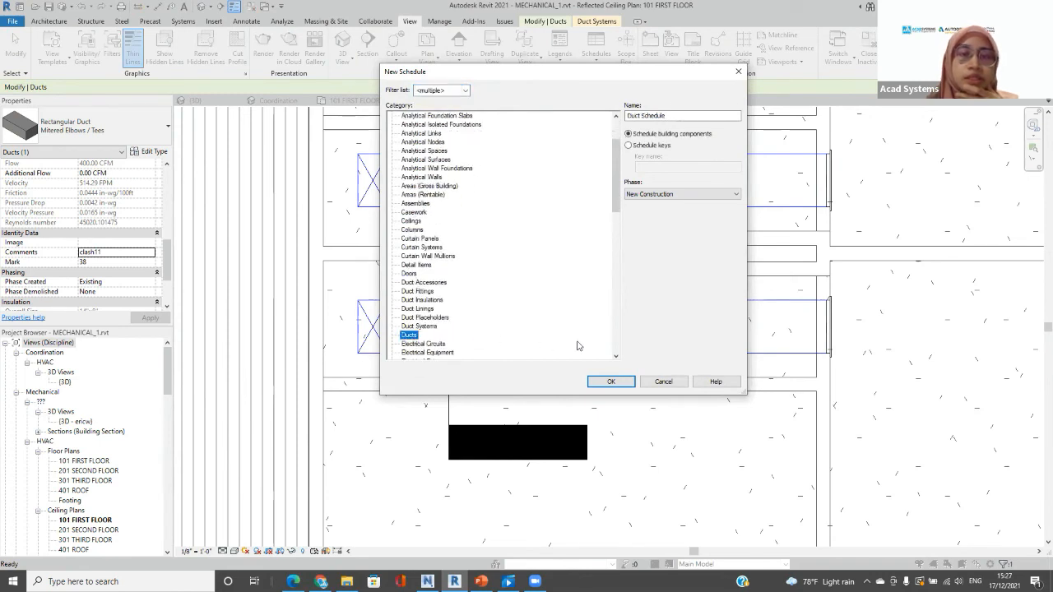
pyautogui.click(611, 382)
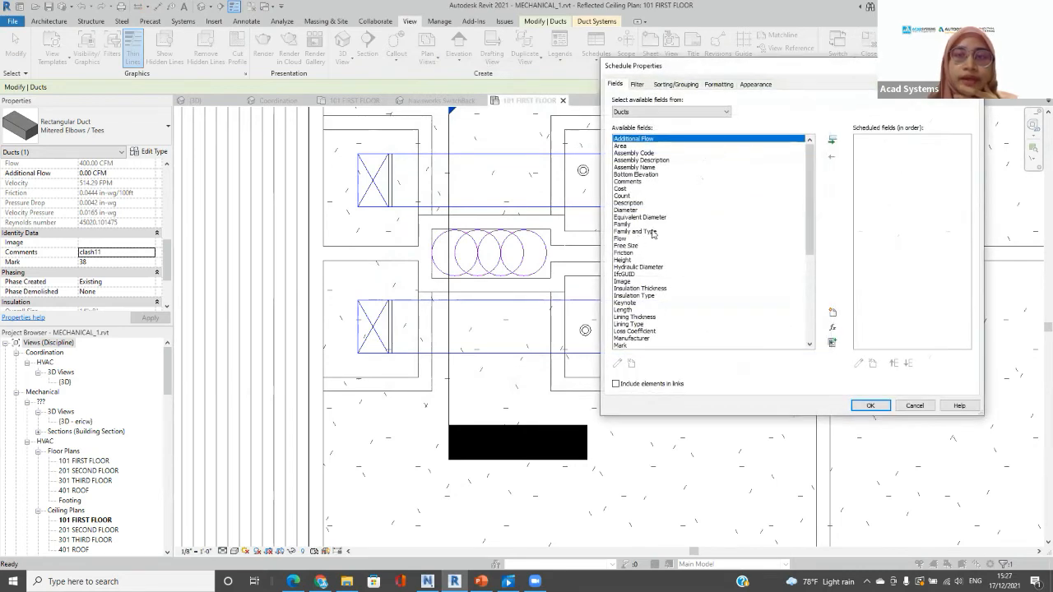
# Step: Add the Family and Type field and the Comments field to the duct schedule and generate it
pyautogui.click(662, 238)
pyautogui.click(653, 231)
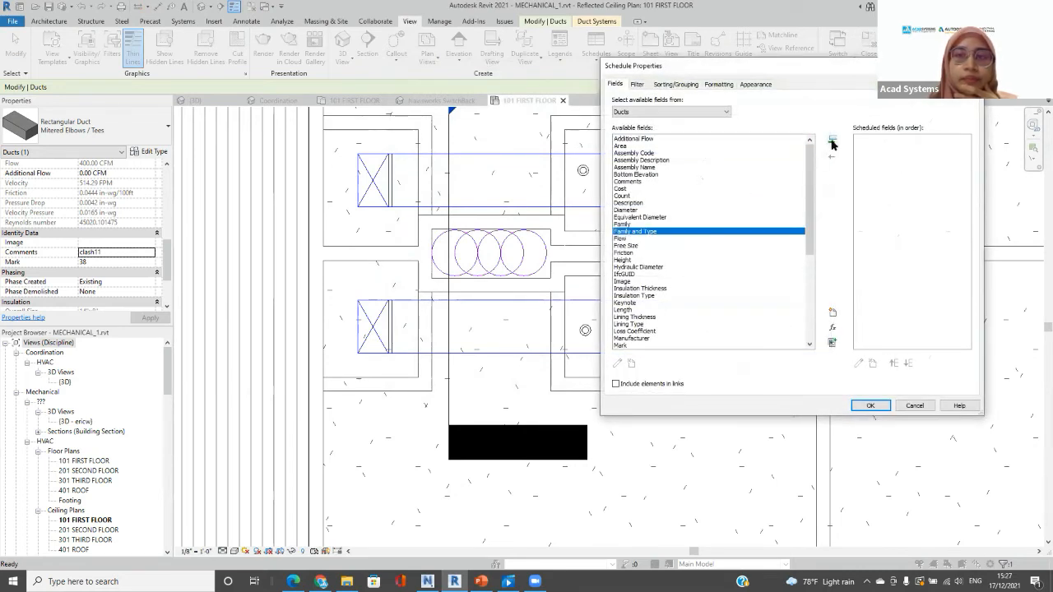
pyautogui.click(832, 141)
pyautogui.scroll(-2, 650, 232)
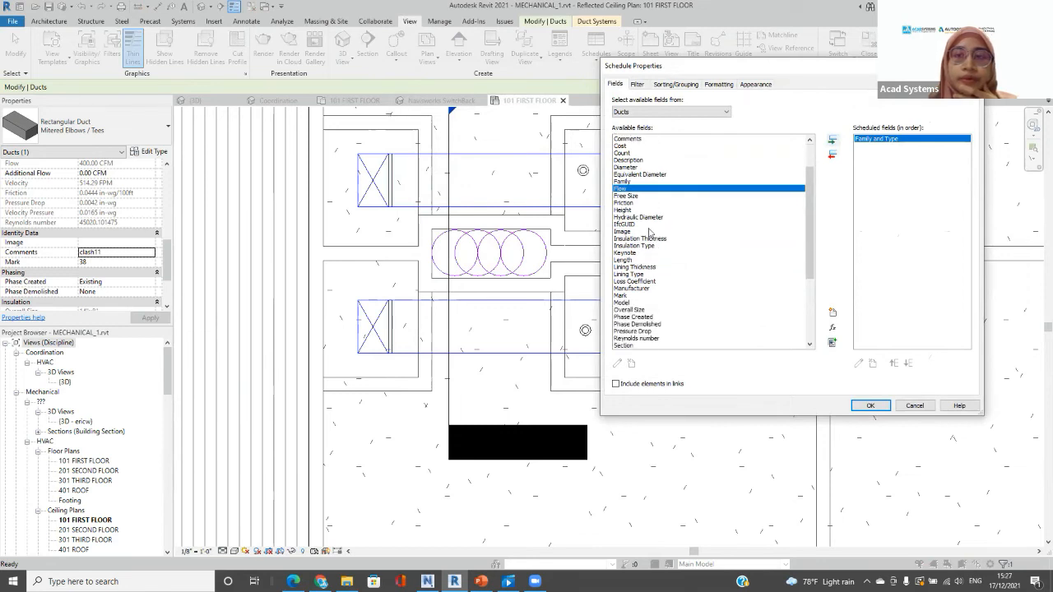
pyautogui.click(629, 139)
pyautogui.click(832, 140)
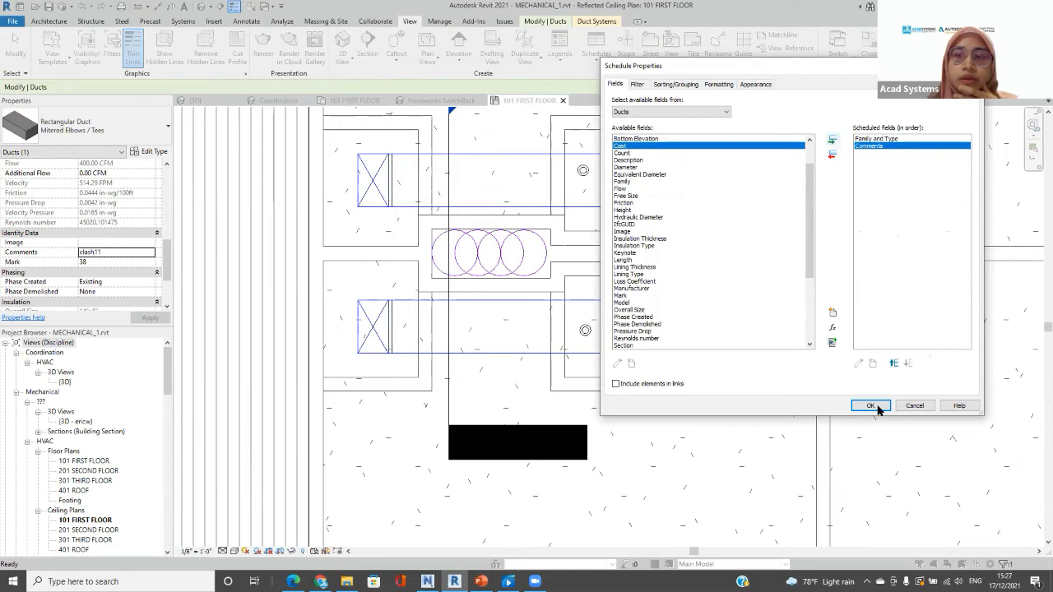
pyautogui.click(870, 407)
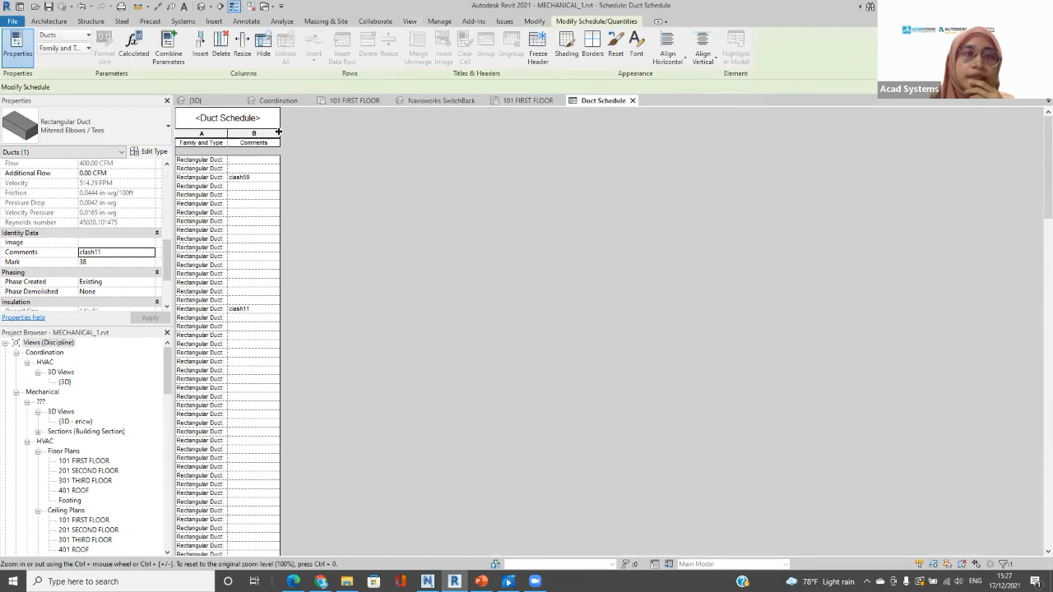
# Step: Widen the Family and Type and Comments columns of the Duct Schedule
pyautogui.click(348, 141)
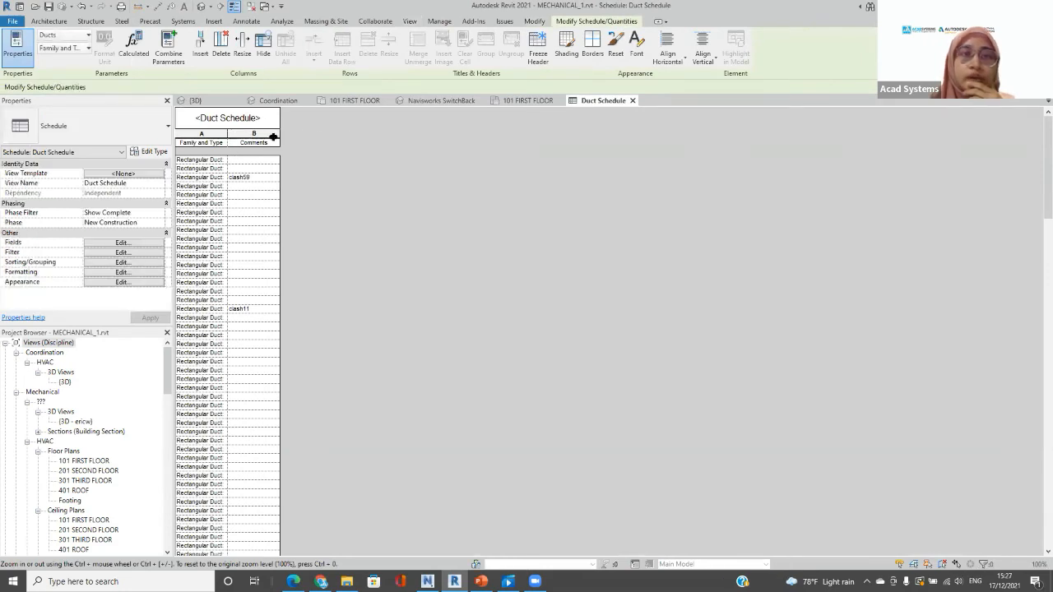
pyautogui.moveTo(274, 137); pyautogui.dragTo(348, 137)
pyautogui.moveTo(227, 138); pyautogui.dragTo(274, 137)
# Step: Highlight the duct commented clash59 in the model from the schedule, showing it in further views until the {3D} view opens
pyautogui.click(246, 176)
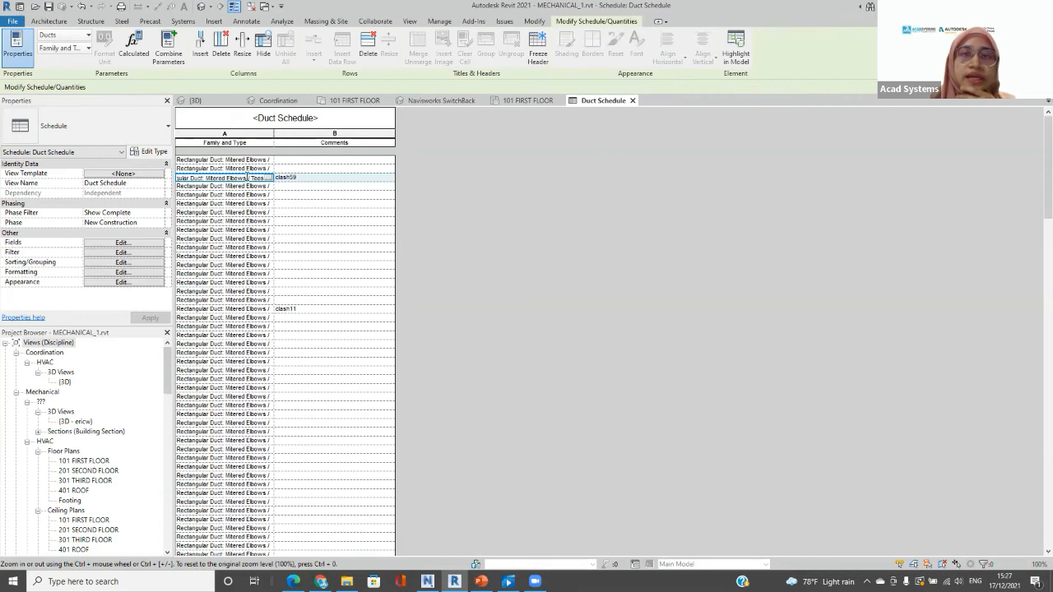
pyautogui.click(735, 47)
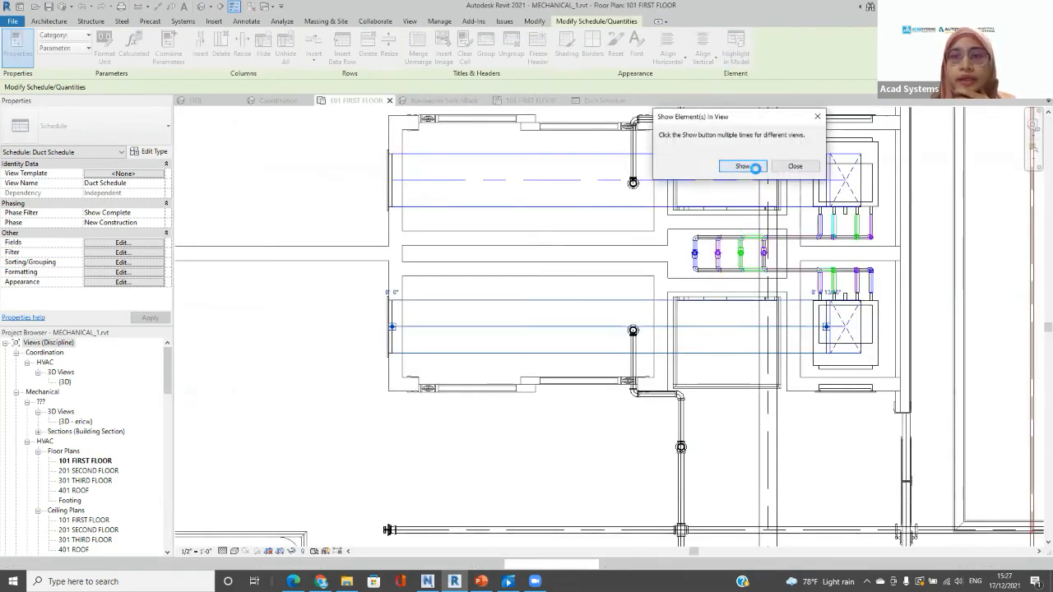
pyautogui.click(754, 167)
pyautogui.click(756, 170)
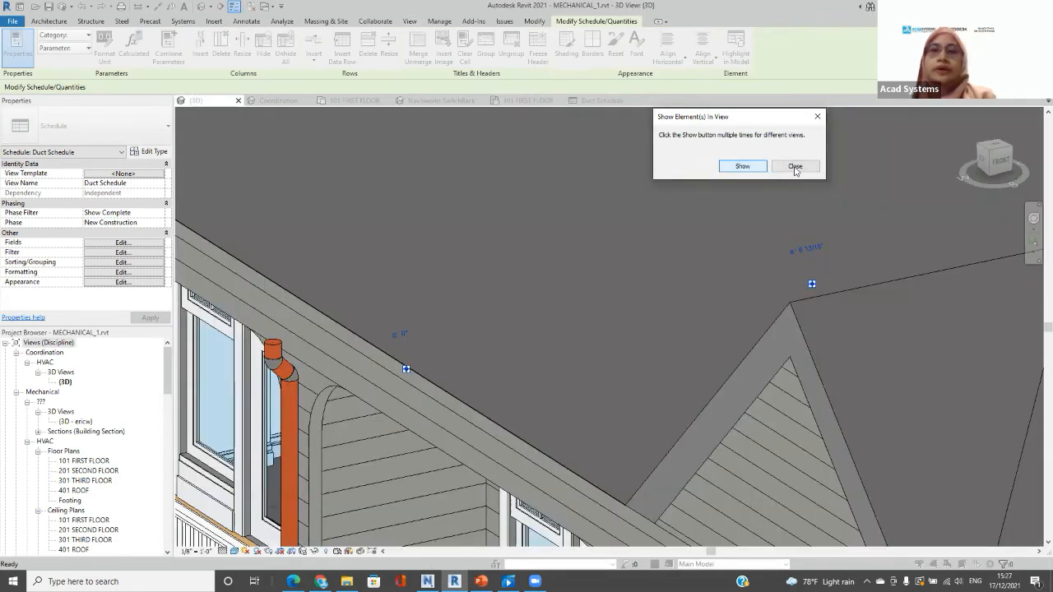
pyautogui.click(794, 166)
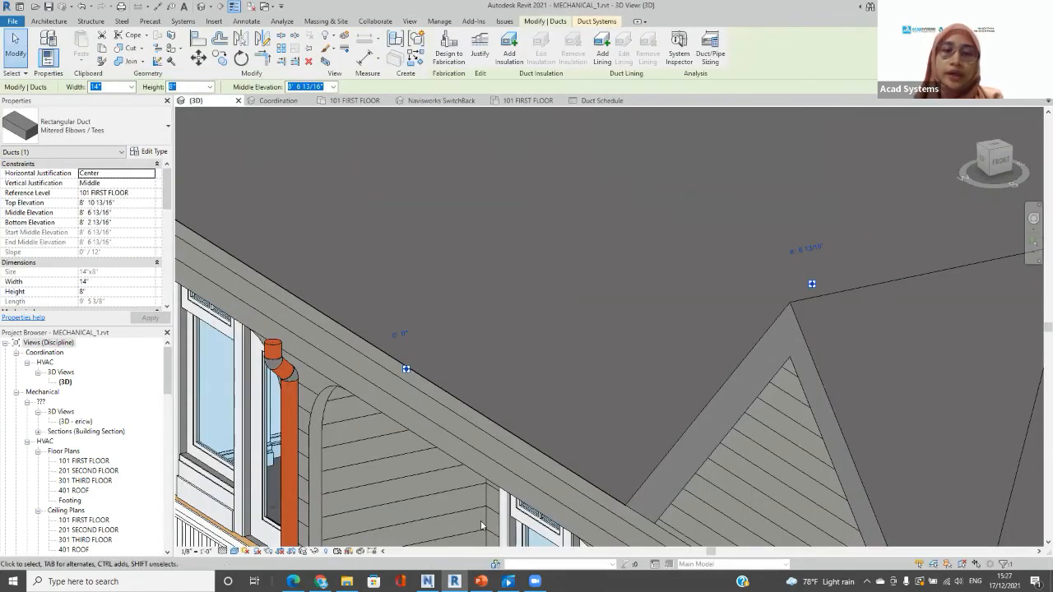
pyautogui.hotkey('alt', 'Tab')
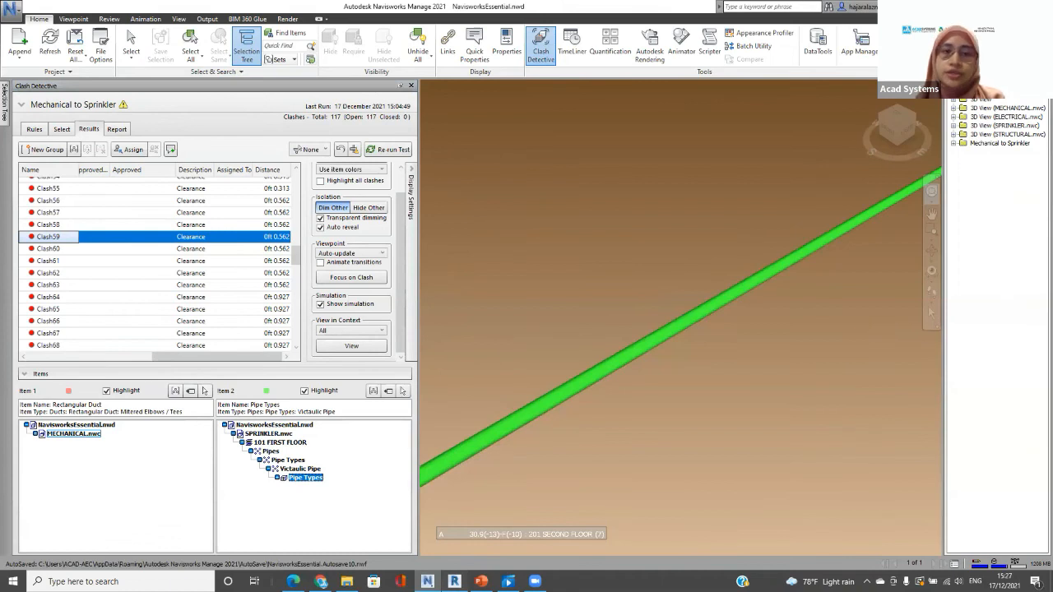
pyautogui.hotkey('alt', 'Tab')
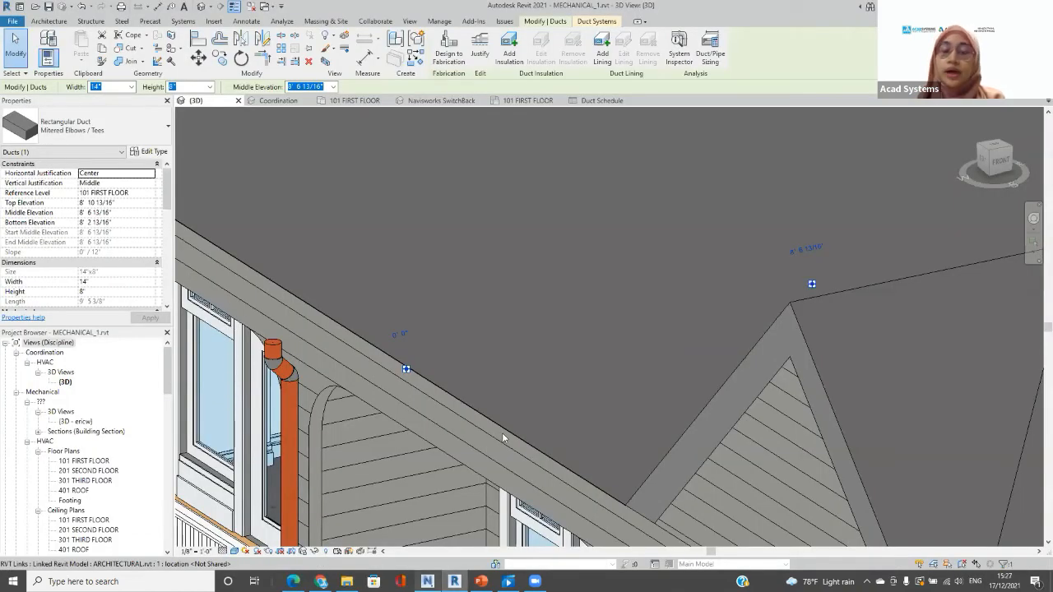
pyautogui.hotkey('alt', 'Tab')
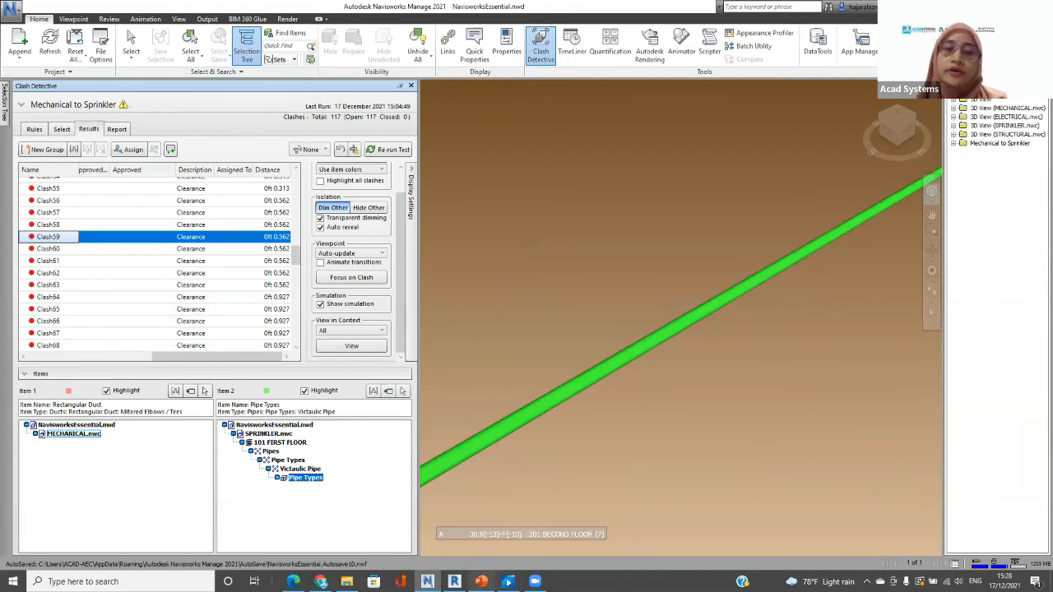
pyautogui.click(454, 582)
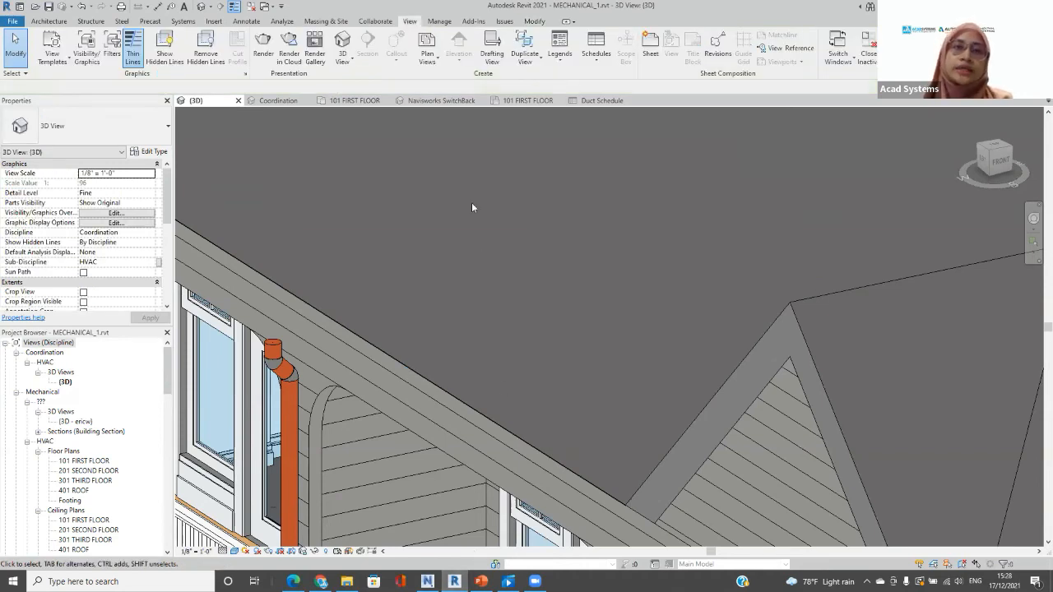
pyautogui.click(440, 22)
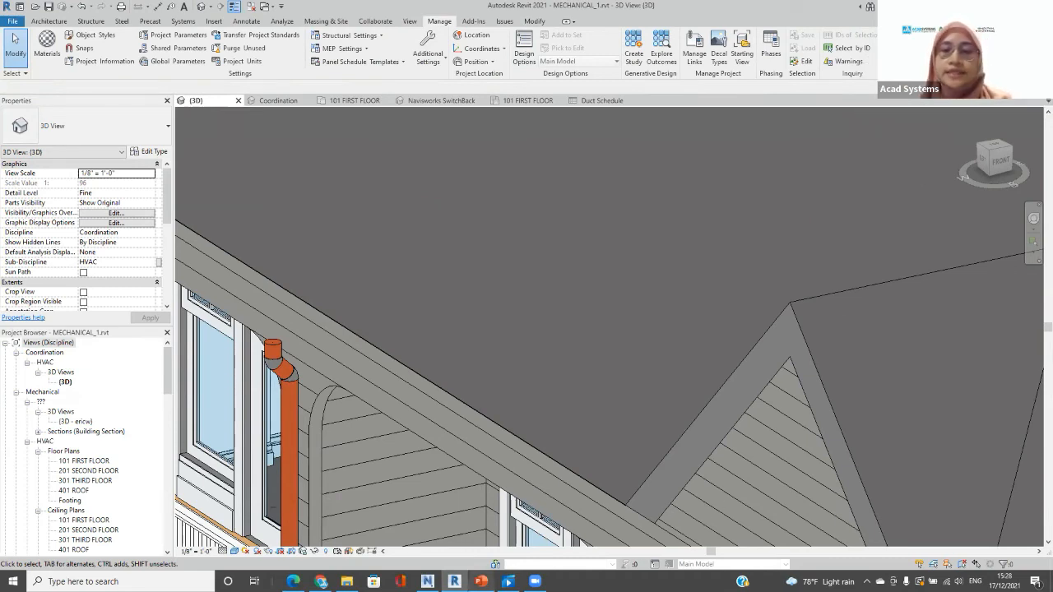
# Step: Switch to PowerPoint and review the clash checking and View Back in Revit slides, glancing at the Clash11 entry in the browser's clash report
pyautogui.moveTo(481, 581)
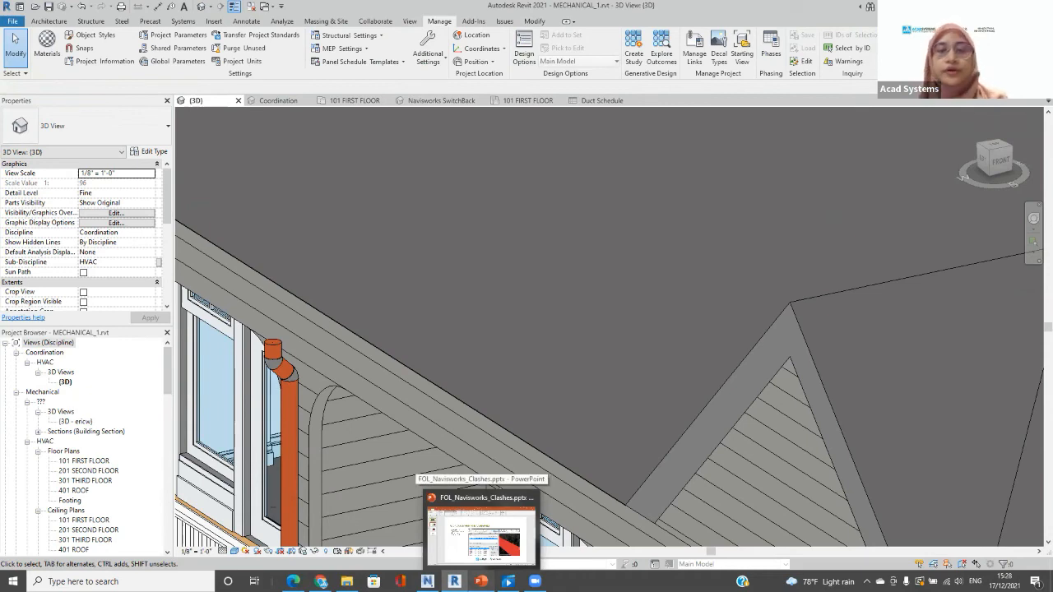
pyautogui.click(481, 526)
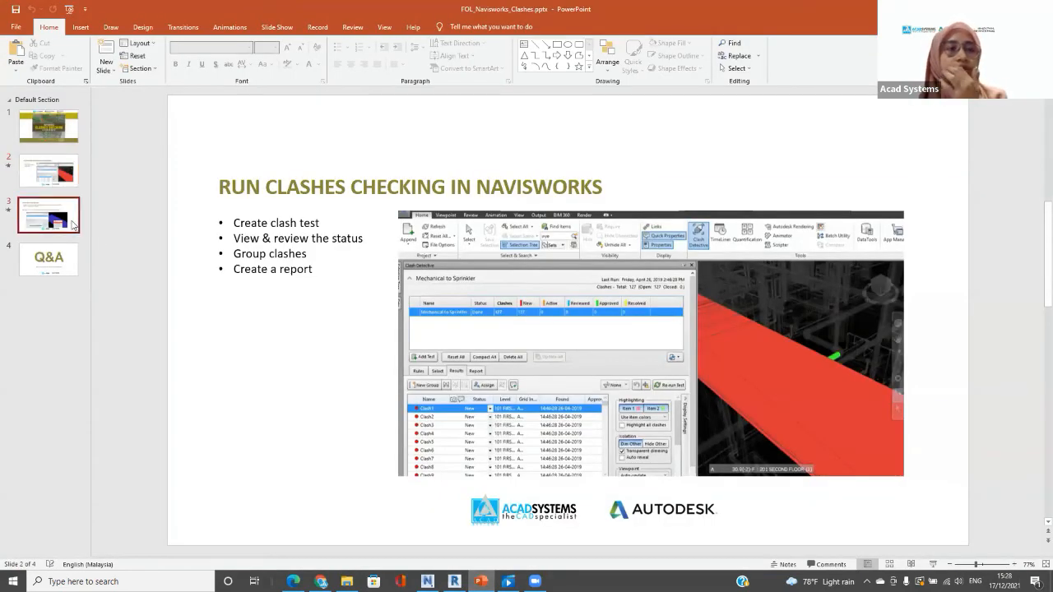
pyautogui.click(73, 179)
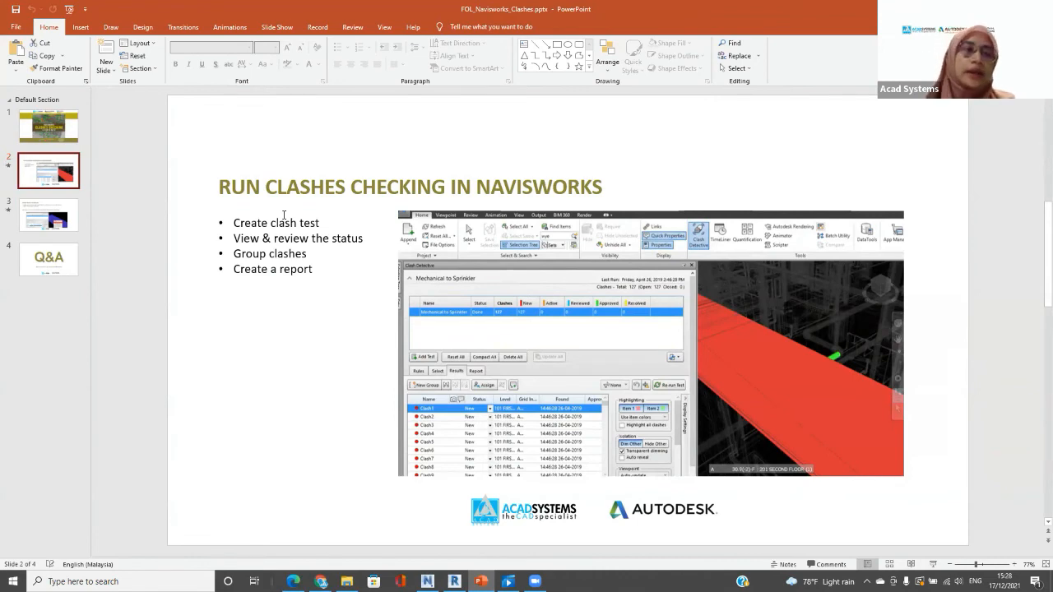
pyautogui.click(68, 222)
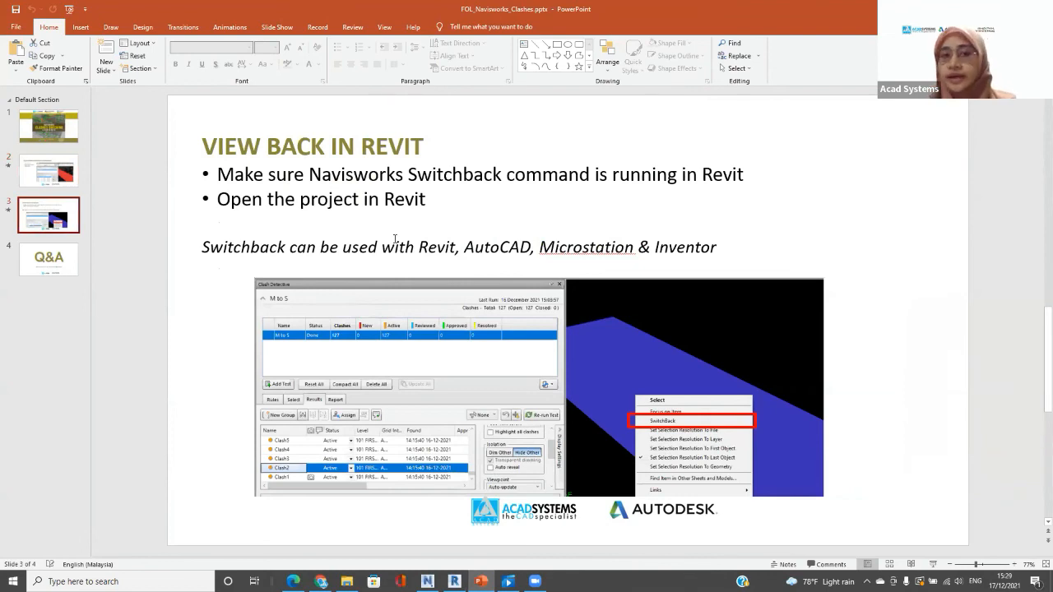
pyautogui.moveTo(309, 173); pyautogui.dragTo(455, 173)
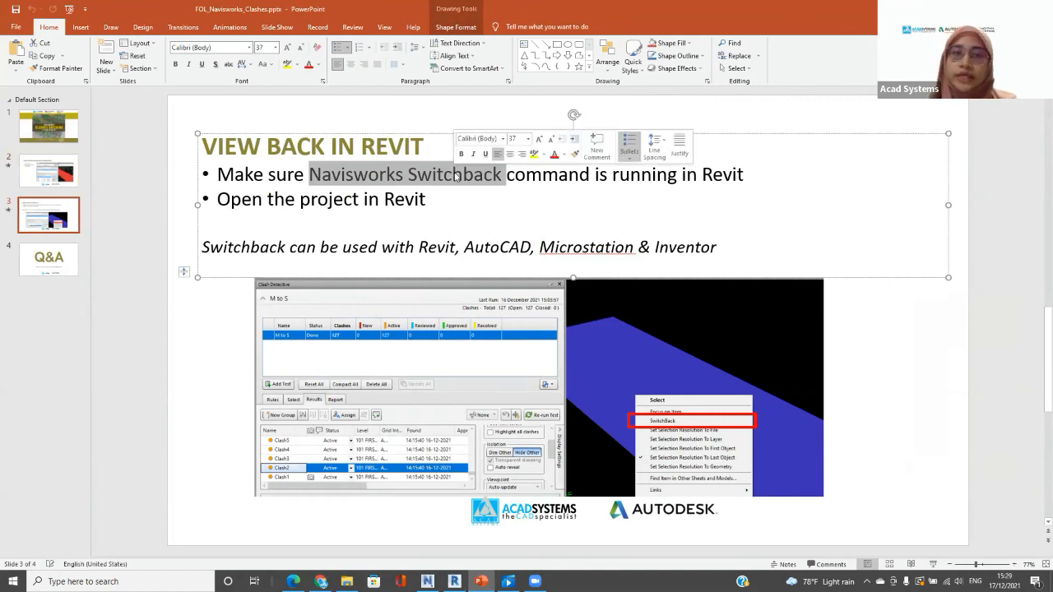
pyautogui.click(321, 580)
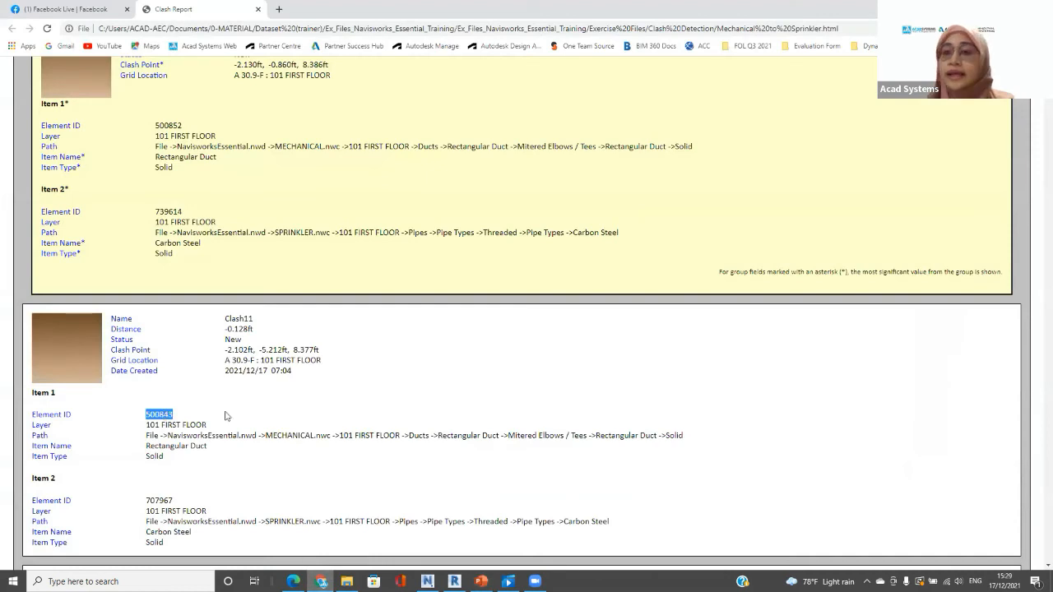
pyautogui.hotkey('alt', 'Tab')
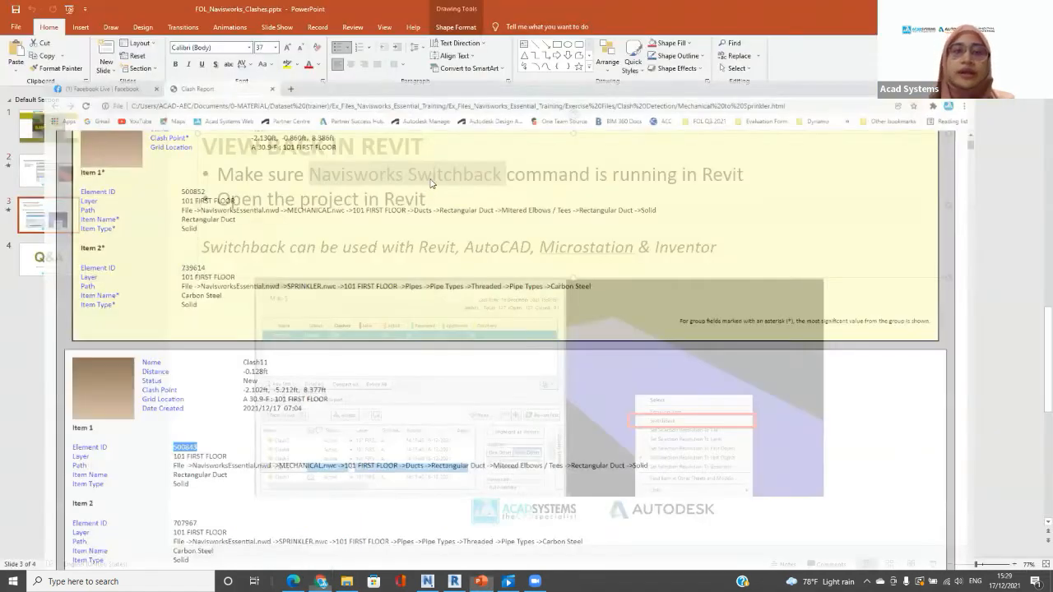
pyautogui.click(343, 215)
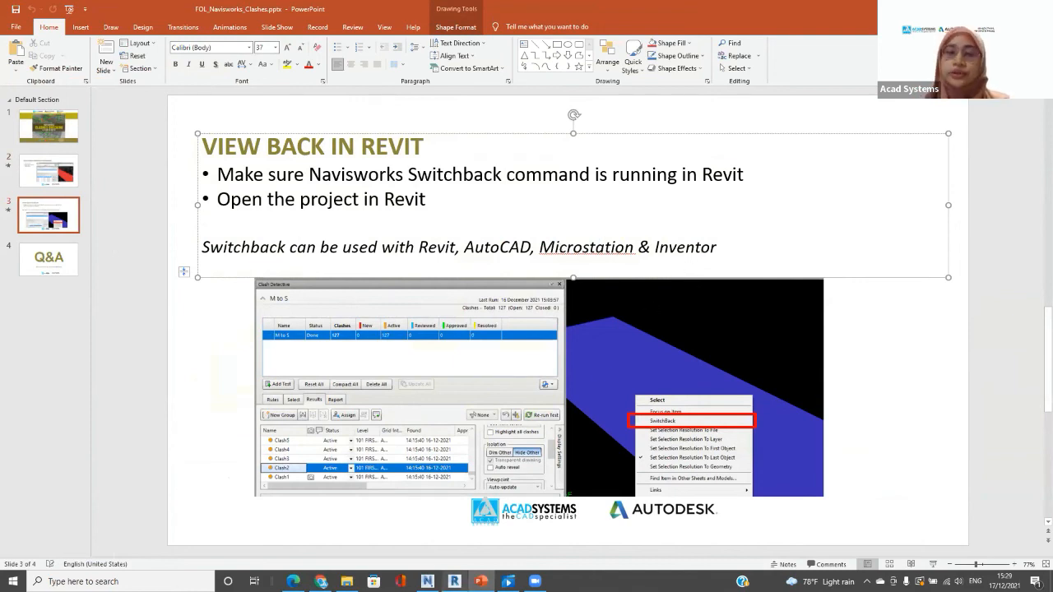
pyautogui.moveTo(453, 582)
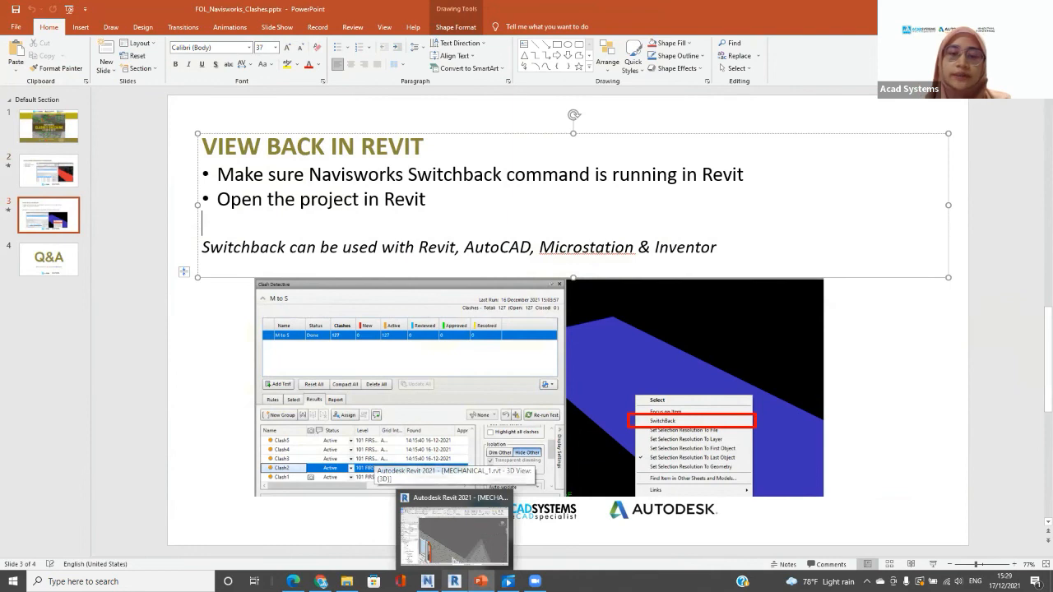
pyautogui.click(453, 534)
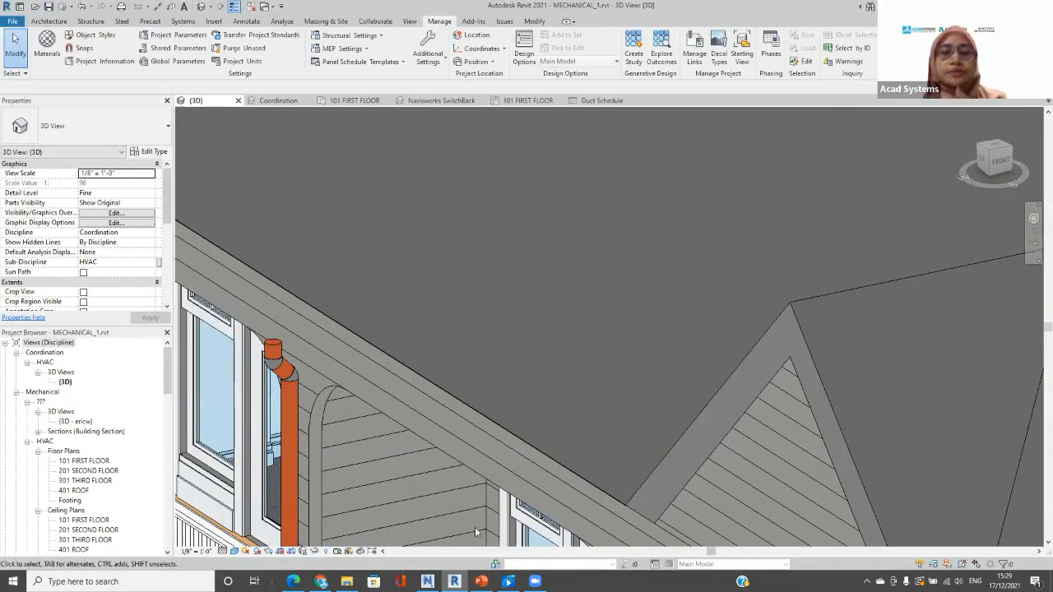
# Step: Switch to Edge and look through the Acad Systems homepage's promotions, online lessons and 2021 online training schedule
pyautogui.moveTo(321, 581)
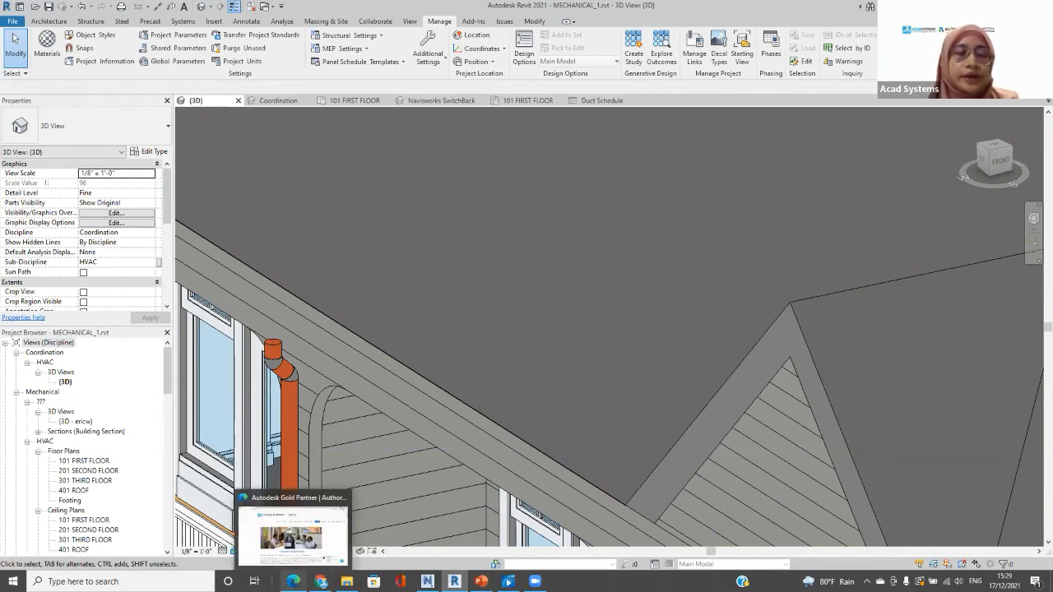
pyautogui.click(304, 534)
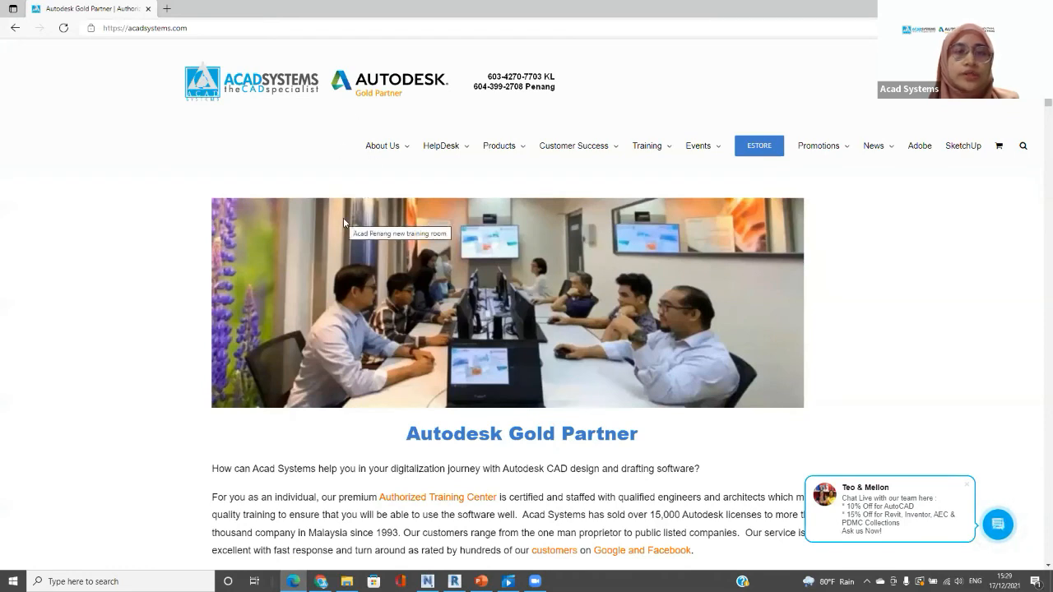
pyautogui.scroll(-2, 343, 219)
pyautogui.scroll(-2, 343, 217)
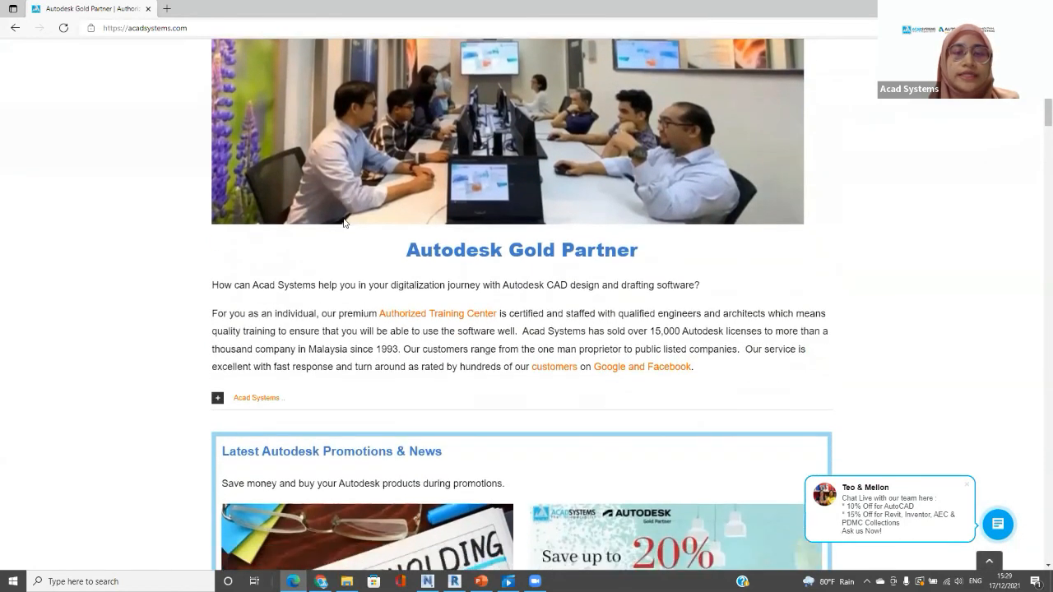
pyautogui.scroll(-3, 343, 222)
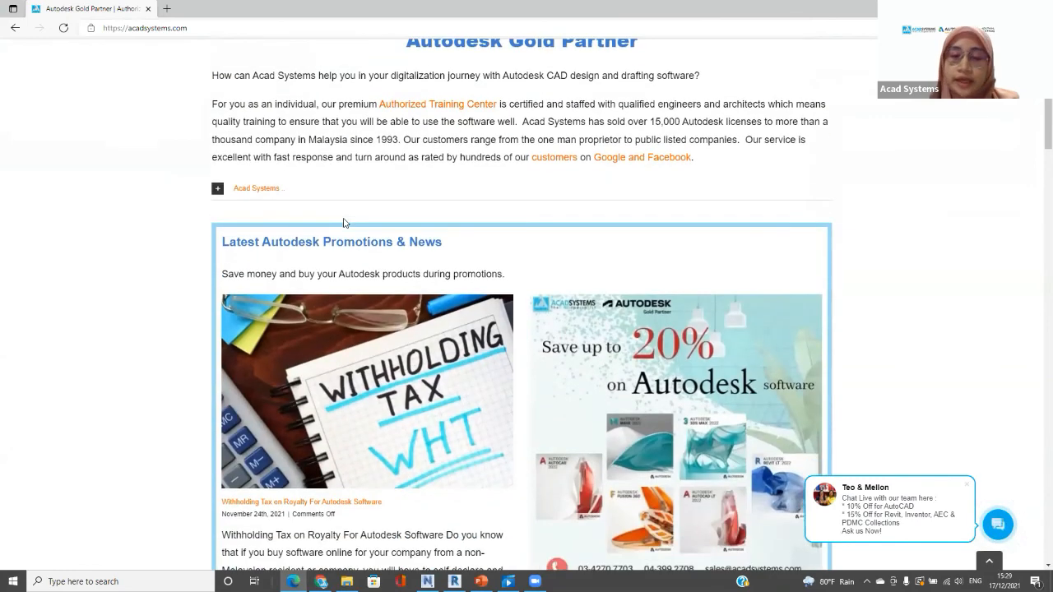
pyautogui.scroll(-3, 344, 222)
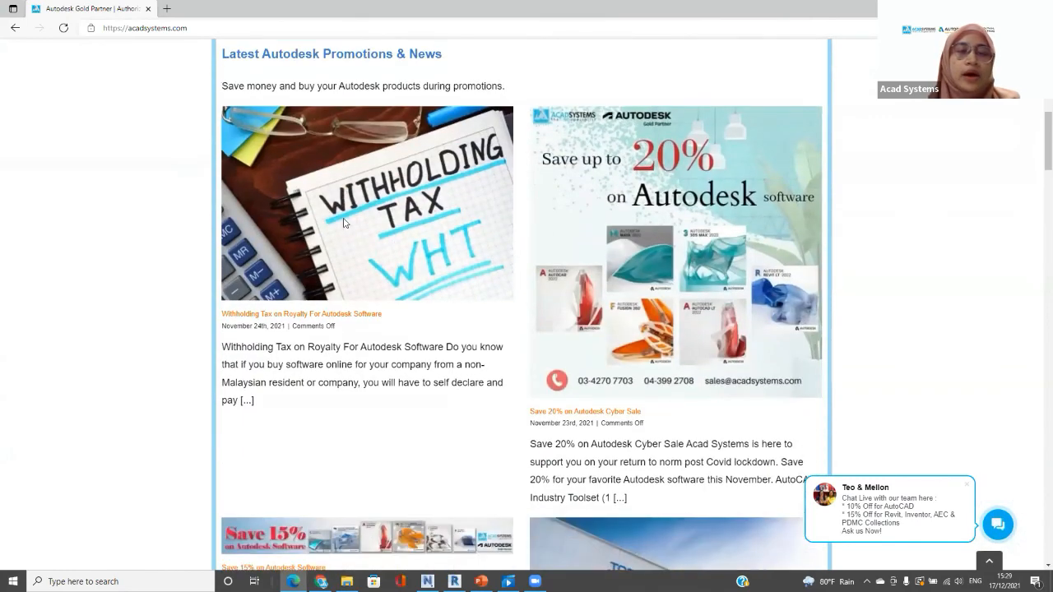
pyautogui.scroll(-12, 344, 223)
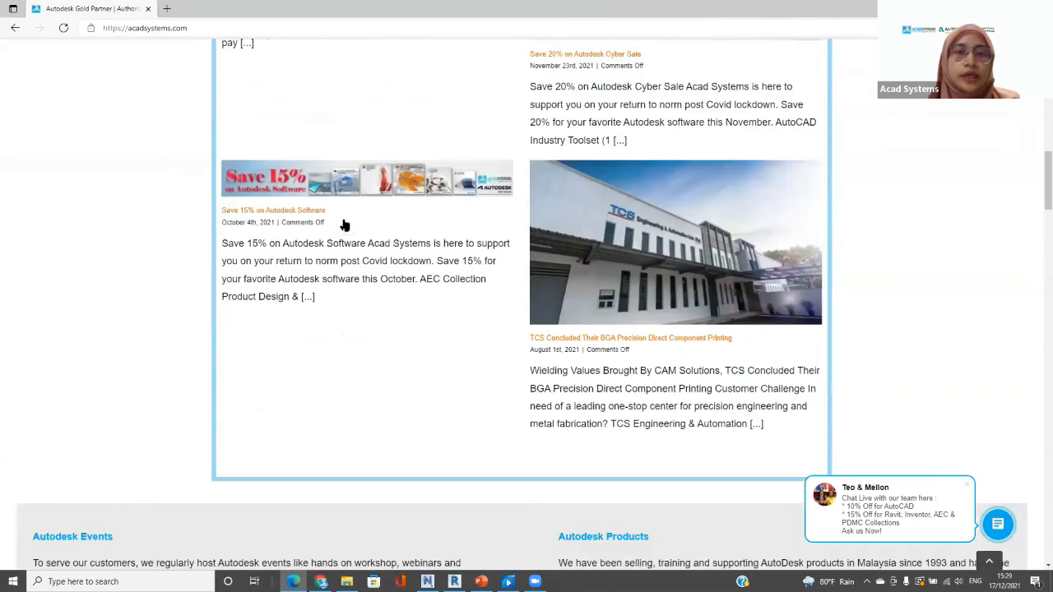
pyautogui.scroll(-3, 481, 318)
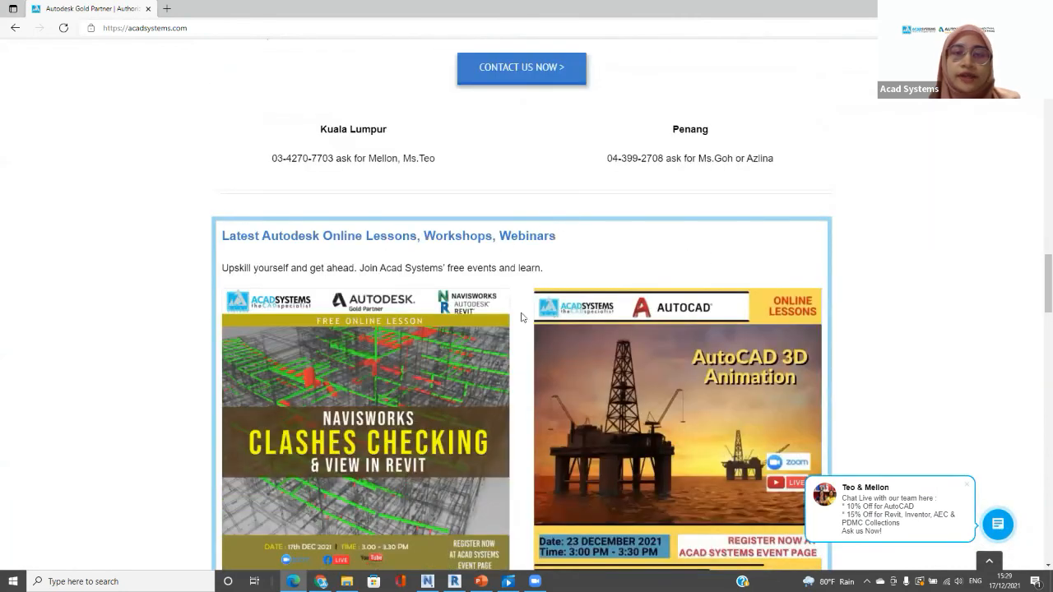
pyautogui.scroll(-5, 498, 362)
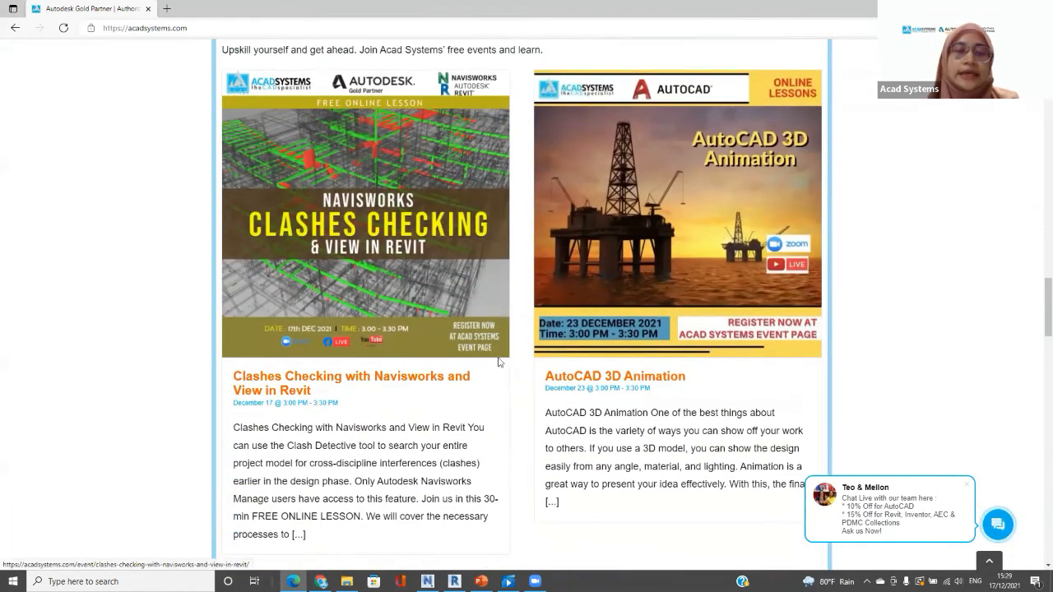
pyautogui.scroll(-5, 498, 362)
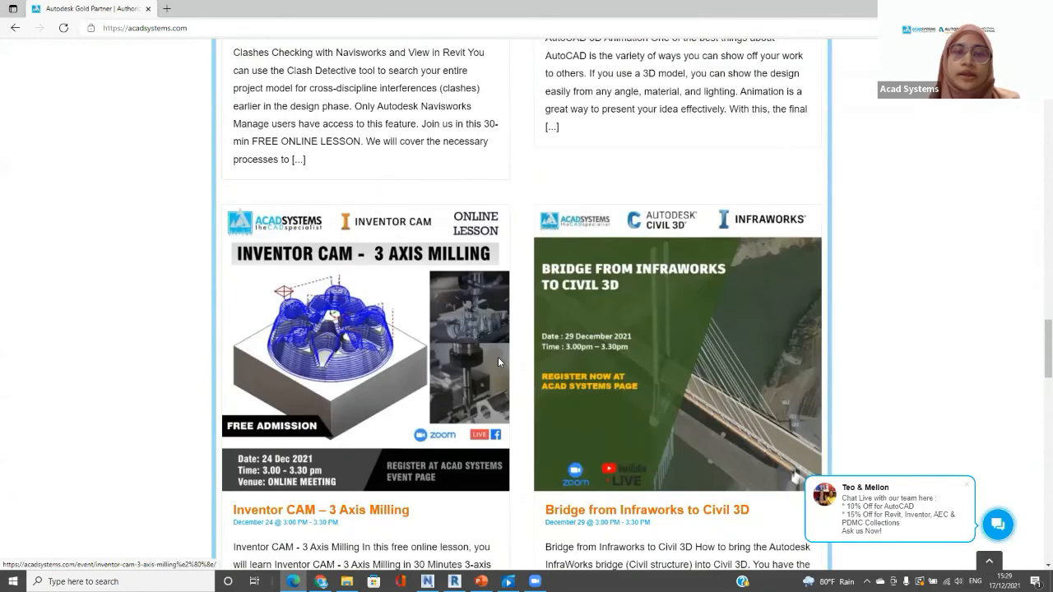
pyautogui.scroll(-7, 498, 362)
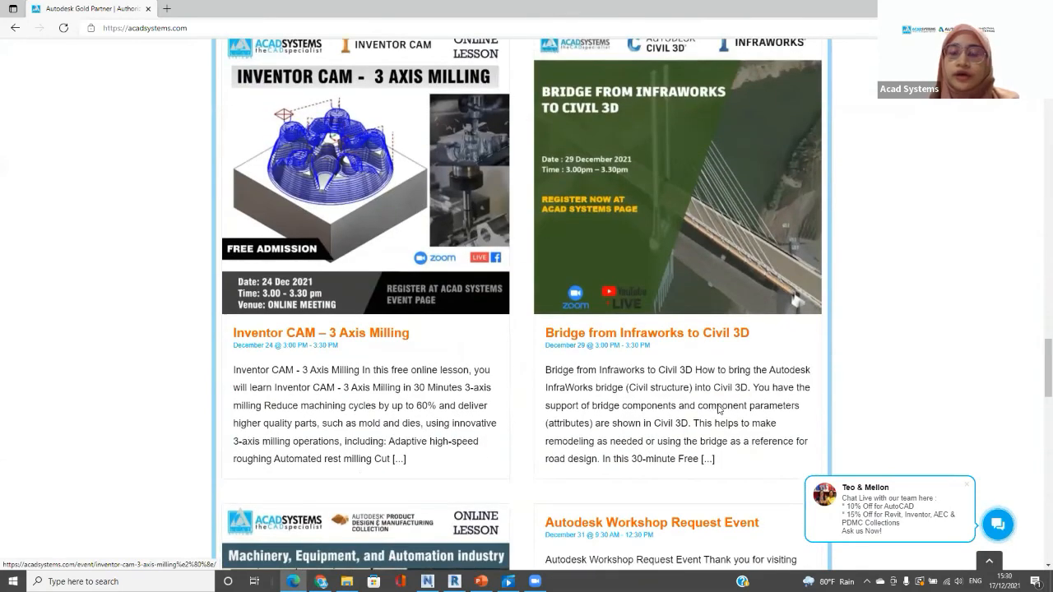
pyautogui.scroll(-14, 724, 420)
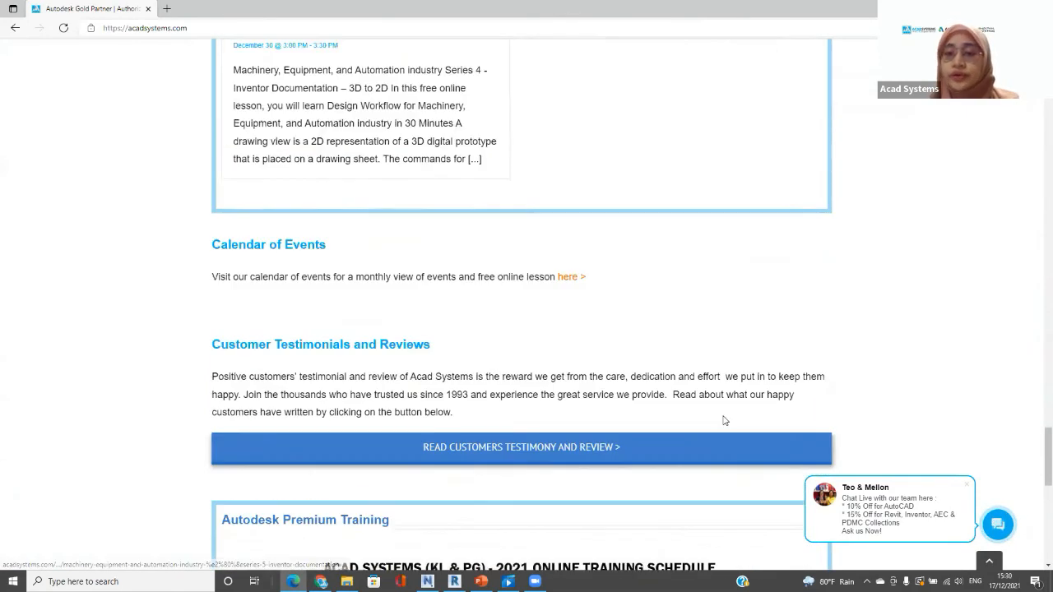
pyautogui.scroll(-3, 730, 421)
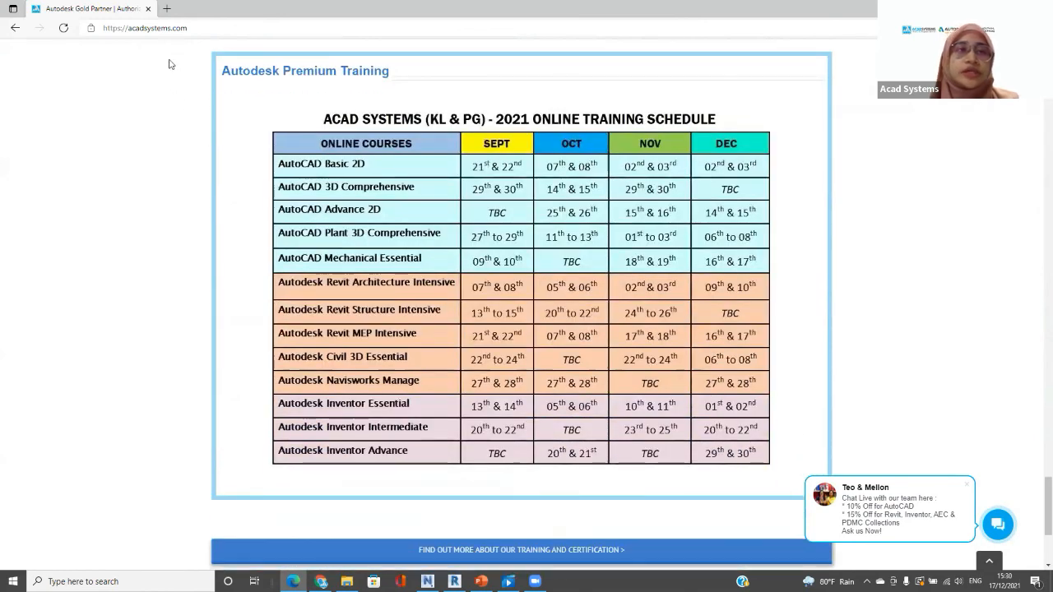
# Step: Open the Acad Systems YouTube channel from the homepage and search the channel for dynamo
pyautogui.scroll(-4, 304, 241)
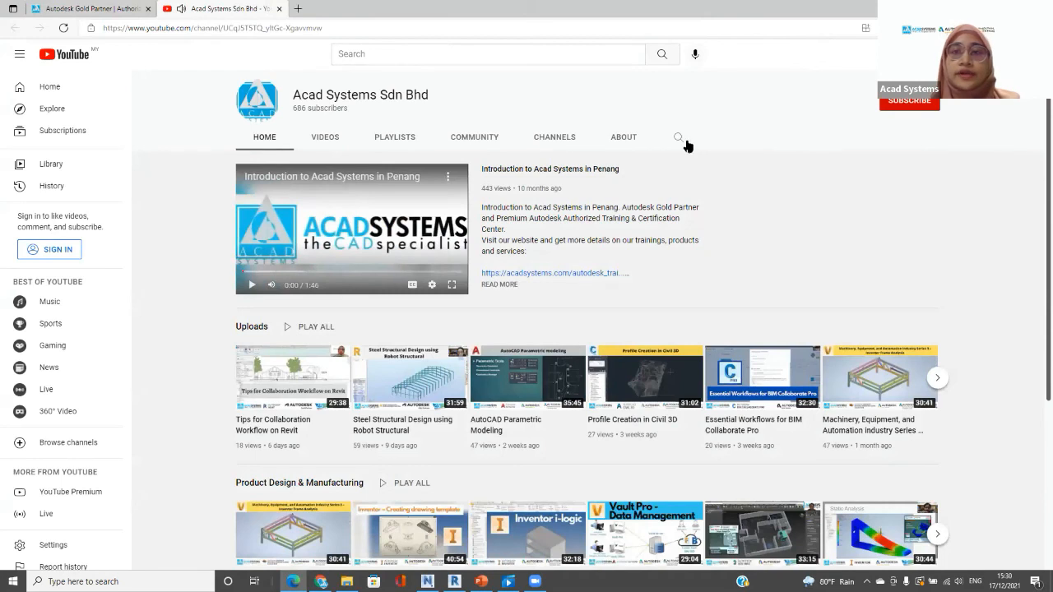
pyautogui.click(679, 139)
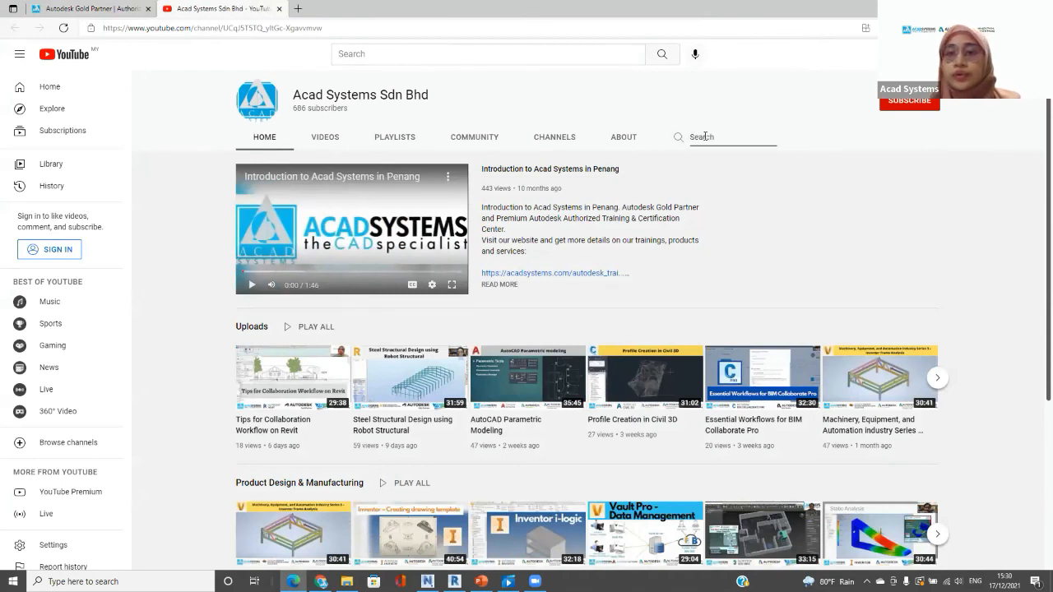
pyautogui.write('dyn')
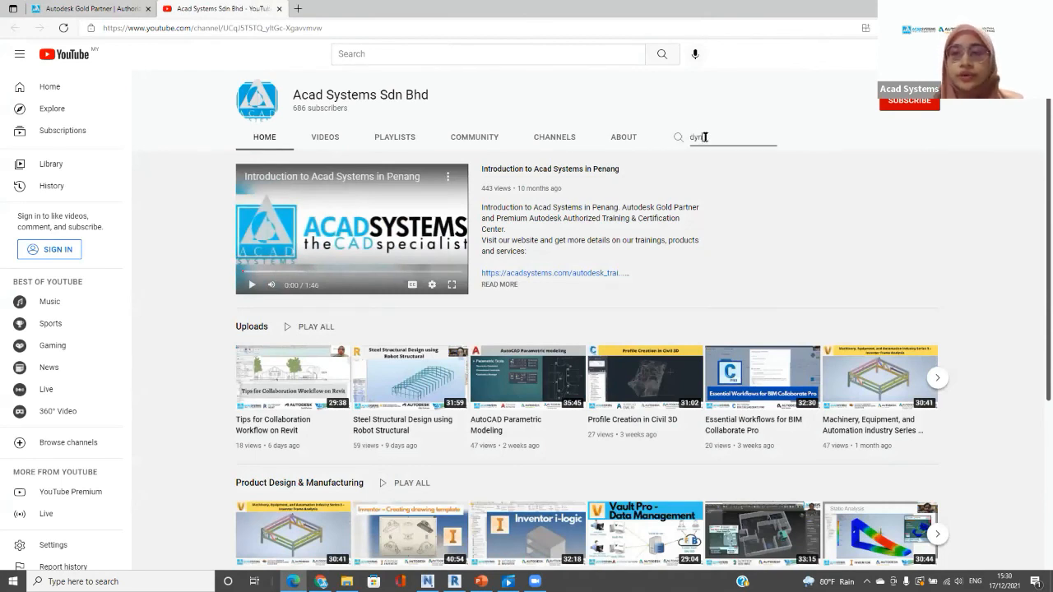
pyautogui.write('amo')
pyautogui.press('Return')
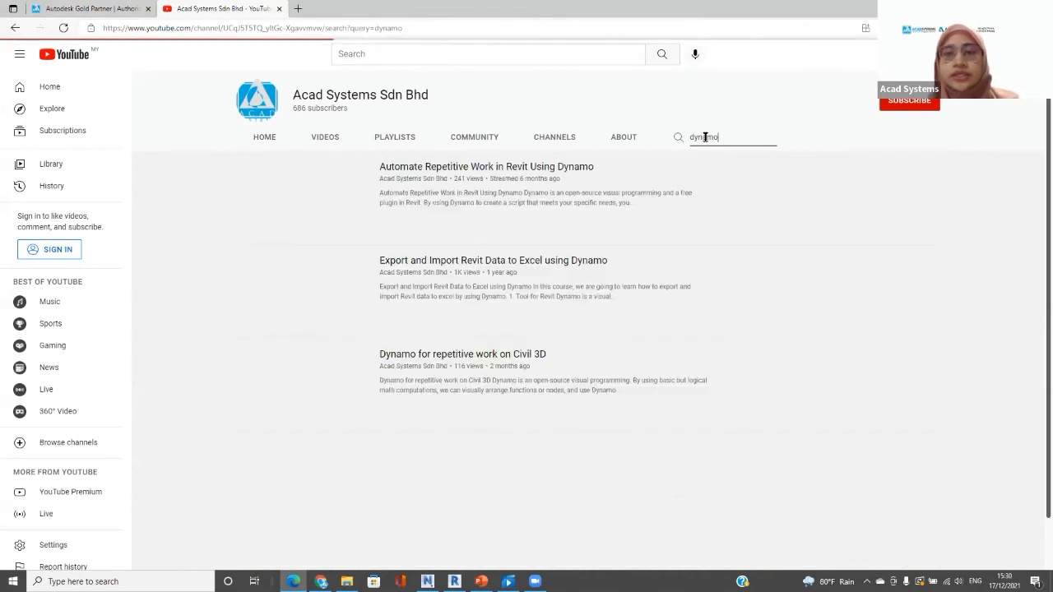